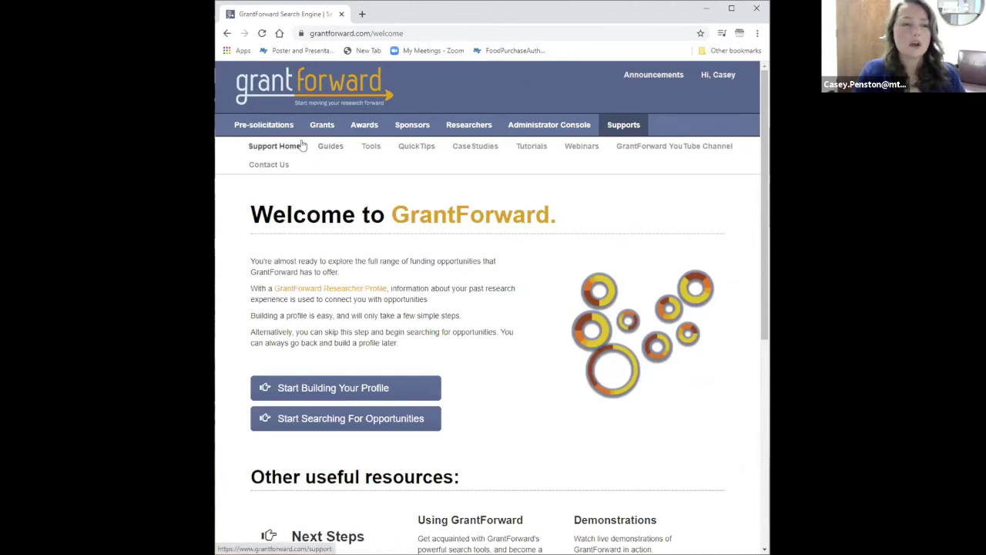
Open the pre-solicitation search page and look over its listings and filters
mouse_move(273, 130)
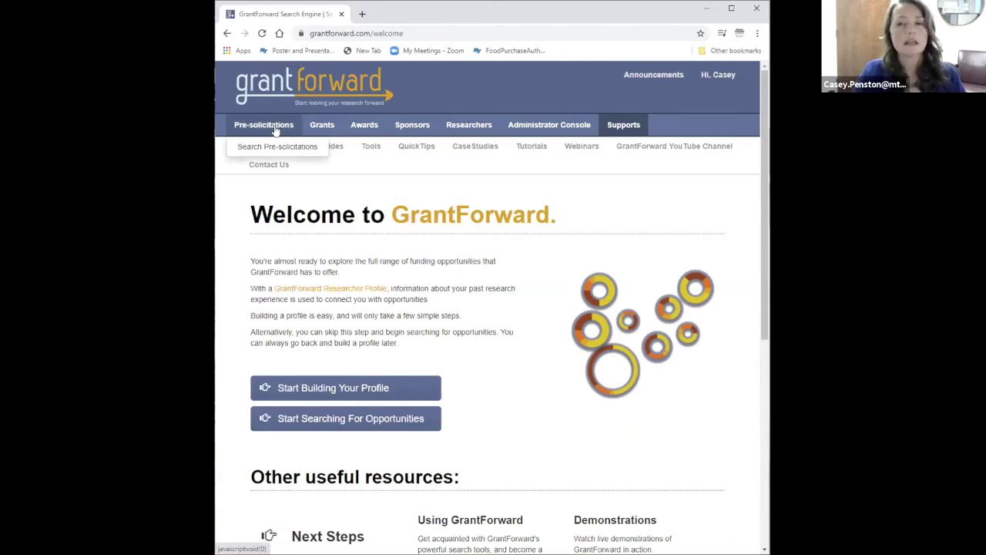
click(279, 148)
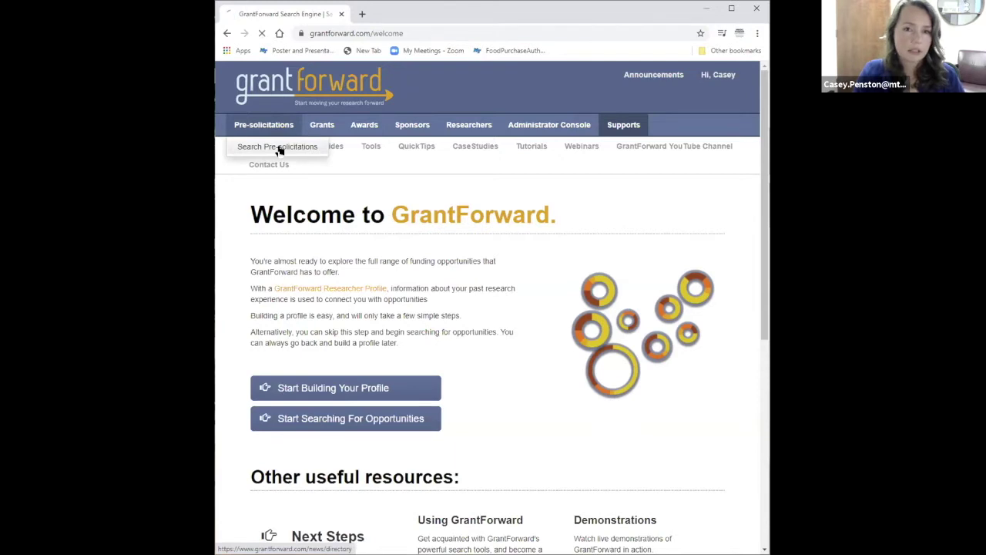
scroll(478, 313, down, 1)
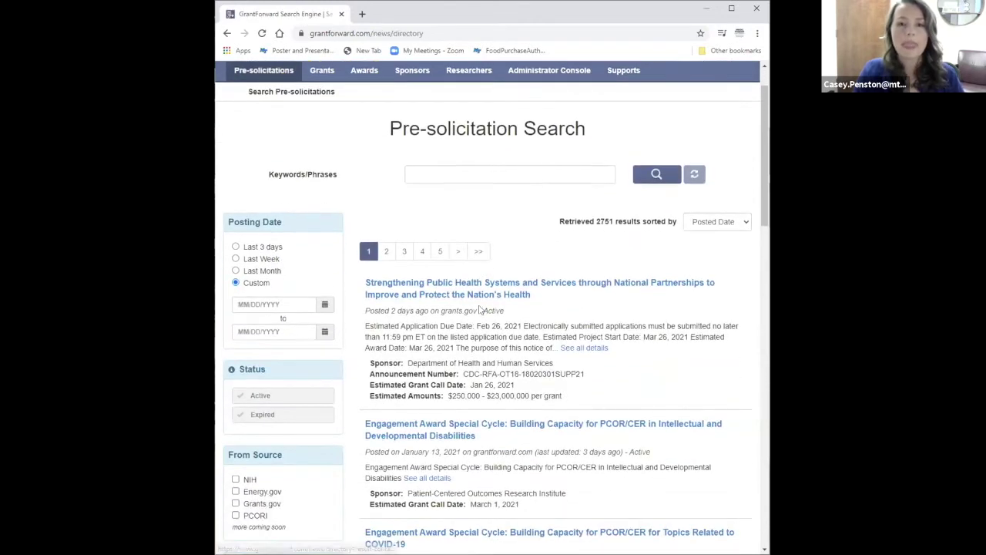
scroll(482, 319, down, 1)
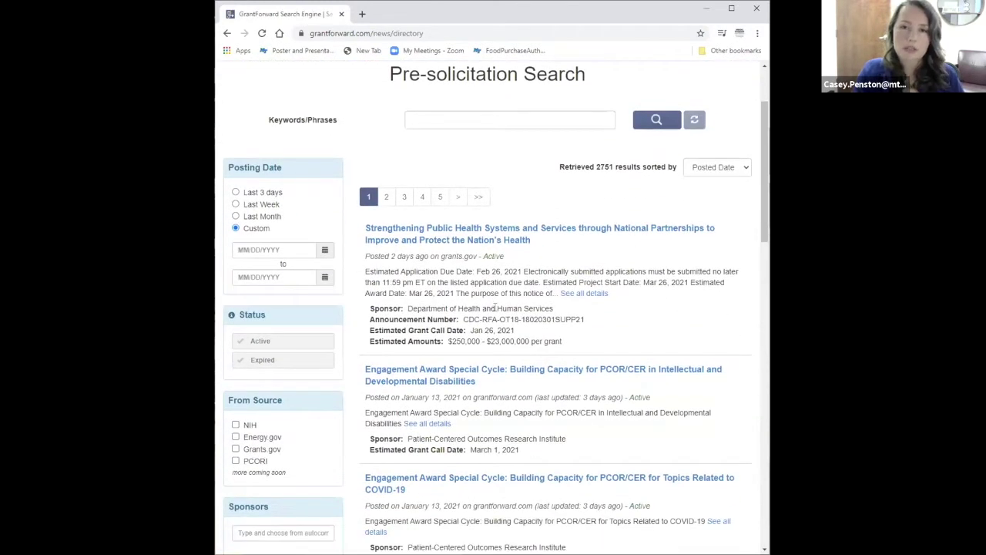
scroll(493, 307, down, 1)
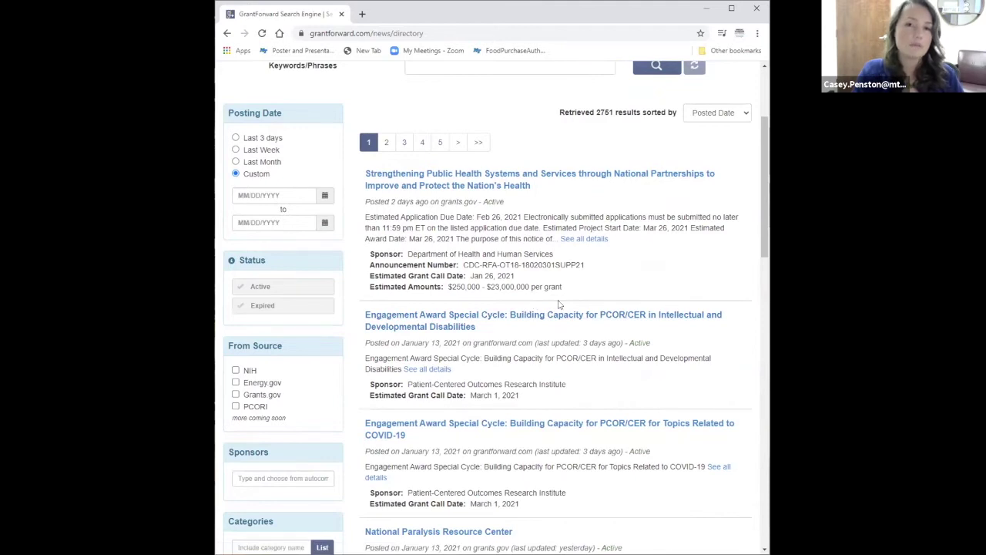
Open the grant opportunities search and look over its filters and listed grants
scroll(558, 304, up, 3)
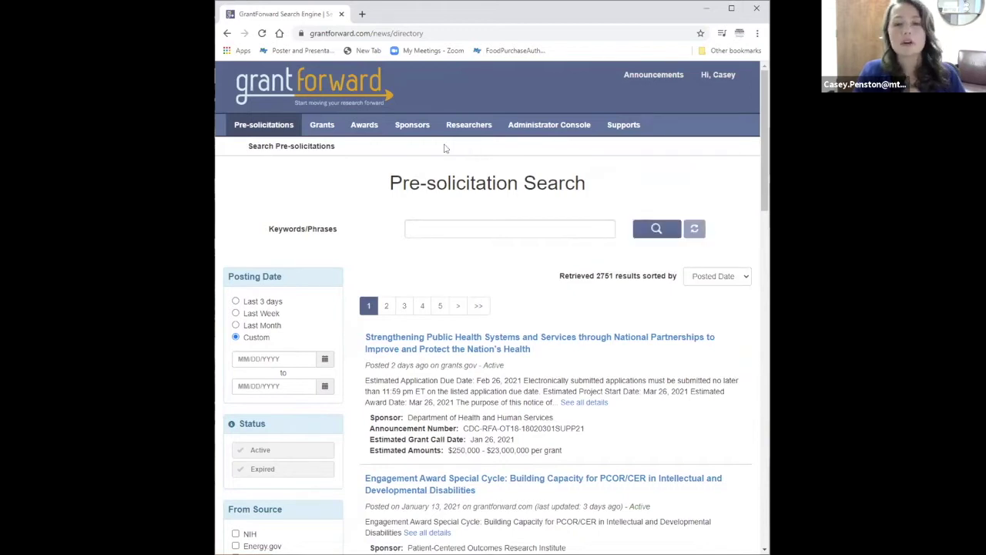
mouse_move(324, 127)
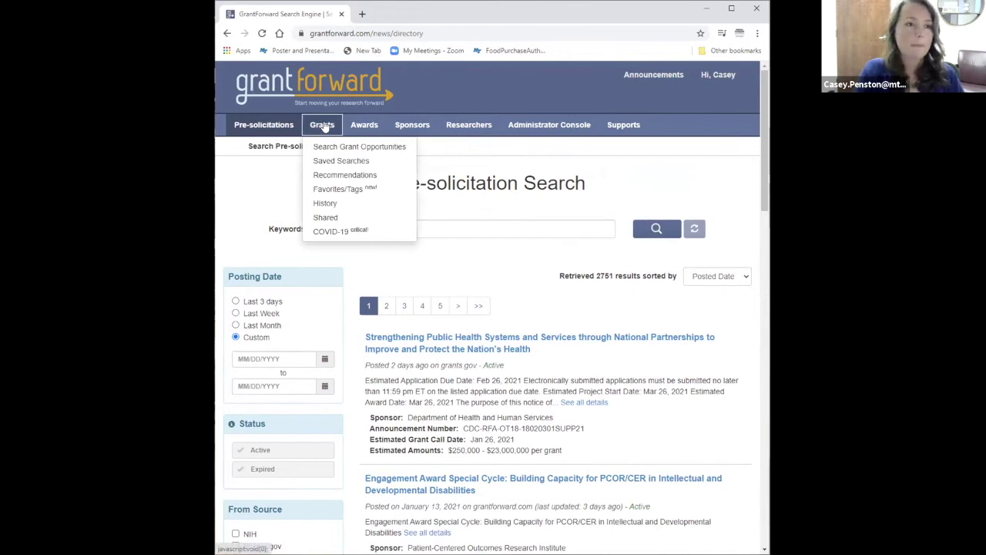
click(328, 146)
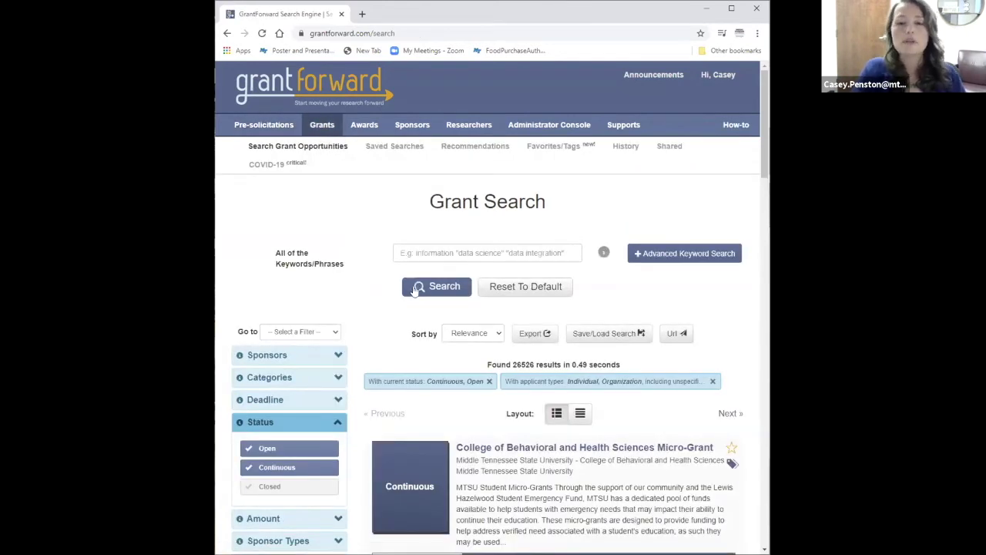
scroll(482, 297, down, 2)
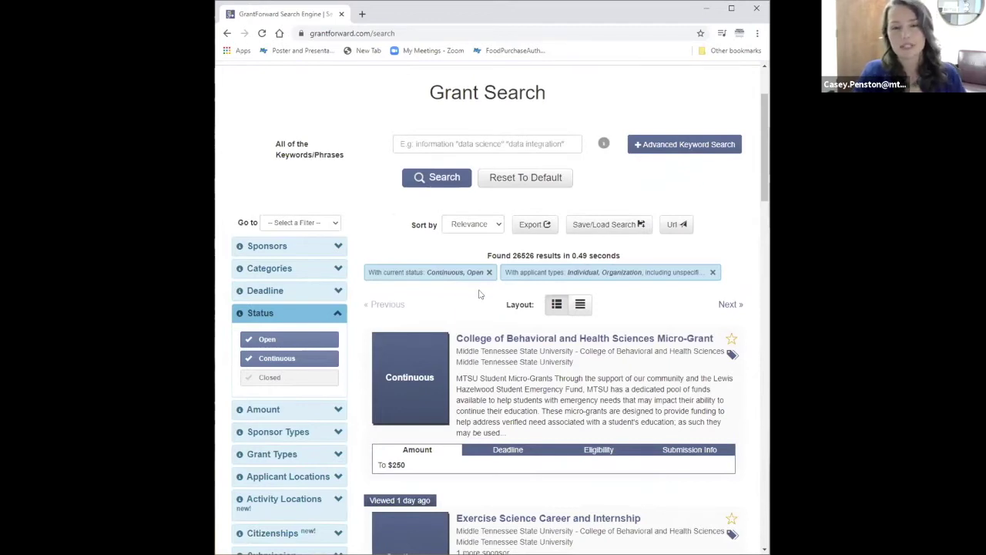
scroll(470, 346, down, 1)
Open the awarded projects search and look through the listed awards
scroll(393, 408, up, 3)
mouse_move(368, 128)
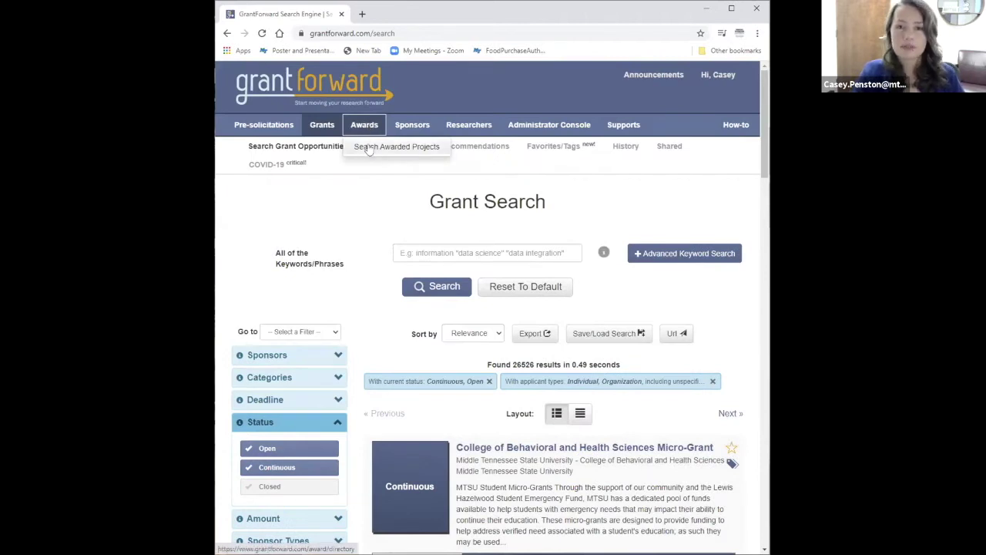
click(369, 147)
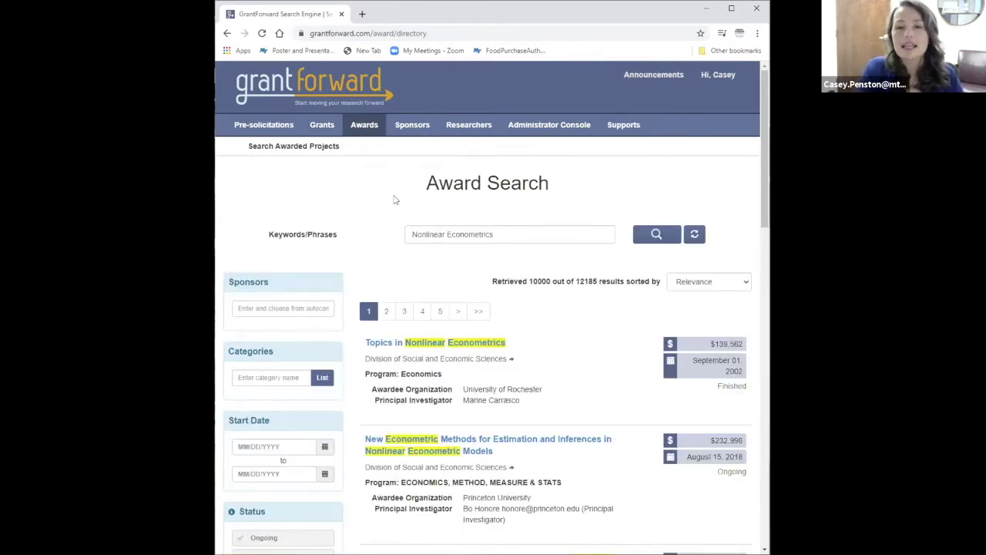
scroll(476, 314, down, 2)
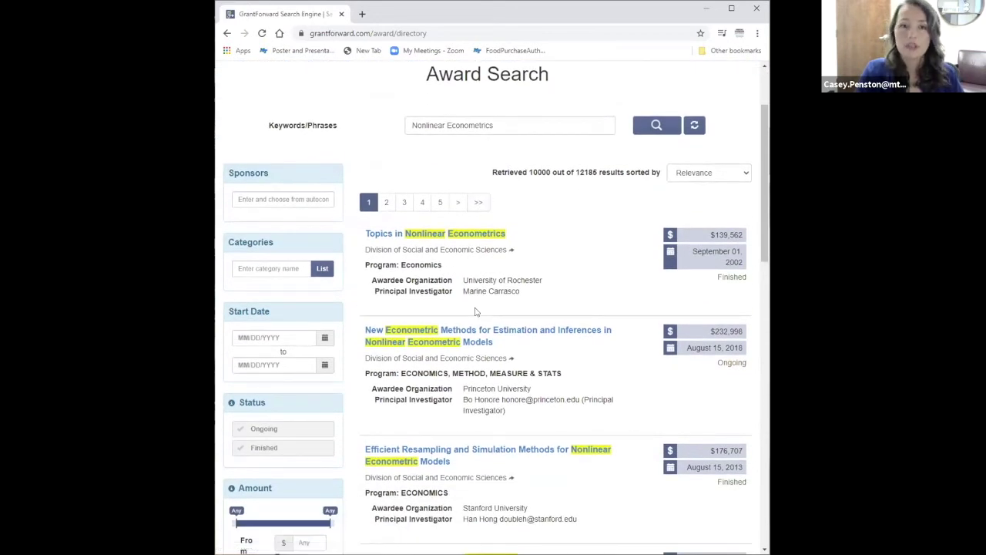
scroll(475, 313, down, 1)
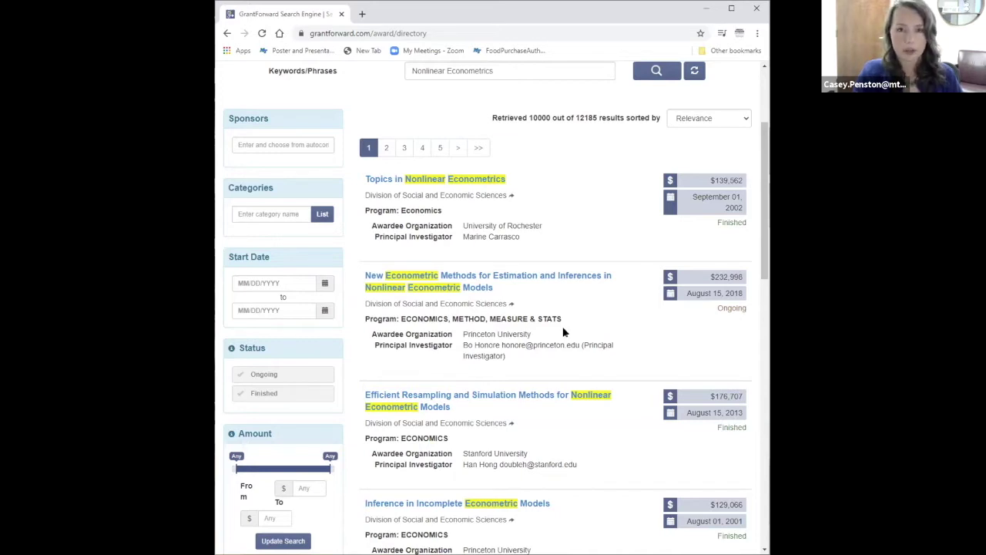
Visit the sponsor directory, and browse the researcher profiles within the institution
scroll(563, 333, up, 3)
click(423, 148)
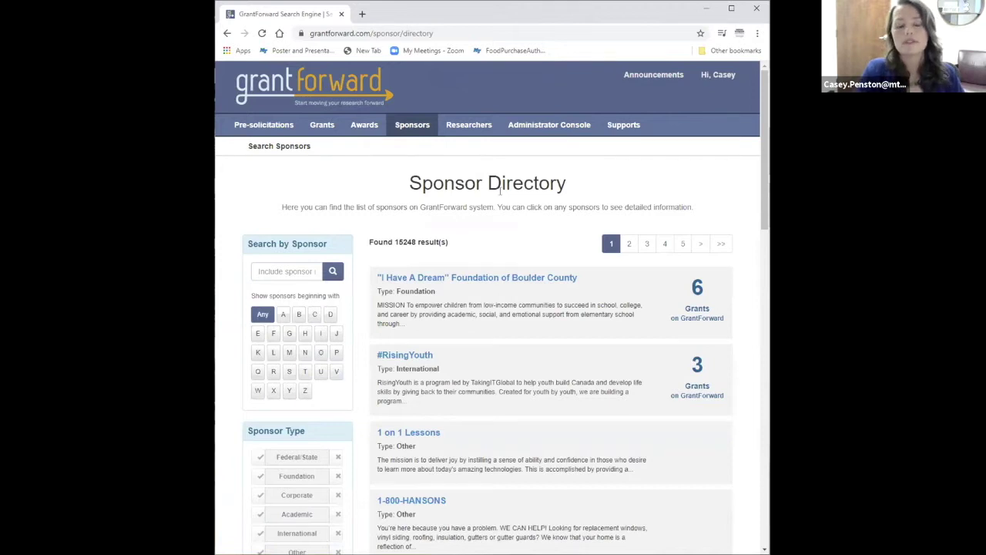
click(469, 124)
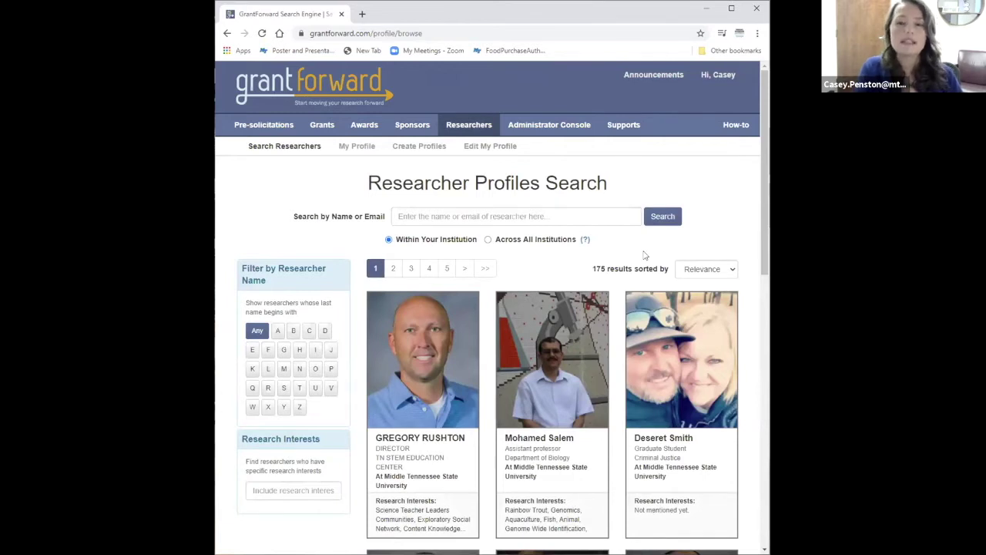
scroll(644, 312, down, 2)
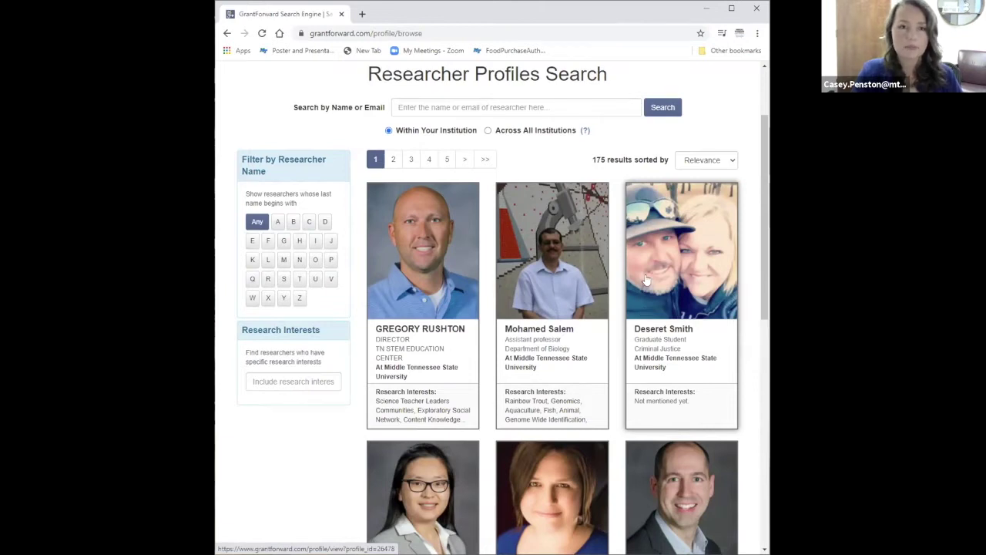
scroll(647, 280, up, 2)
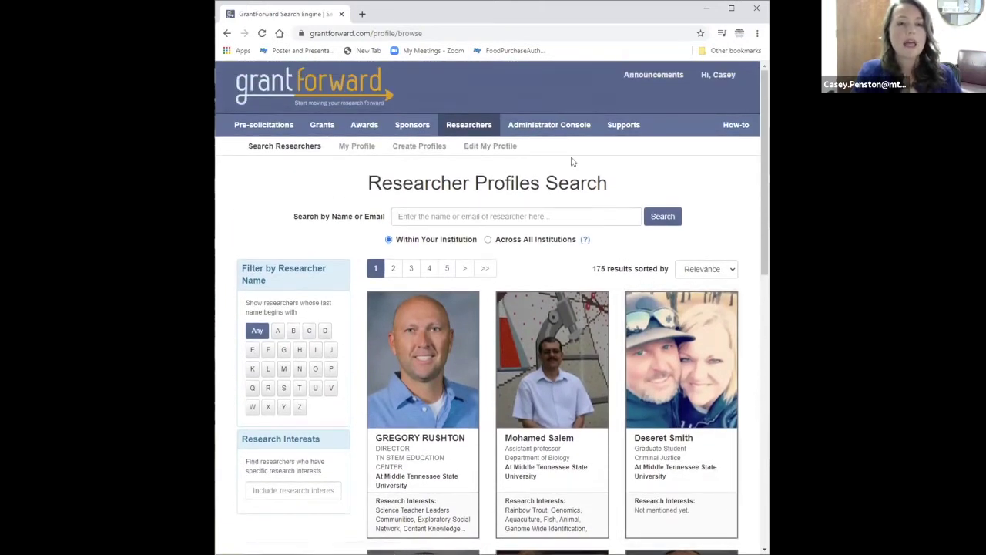
click(568, 125)
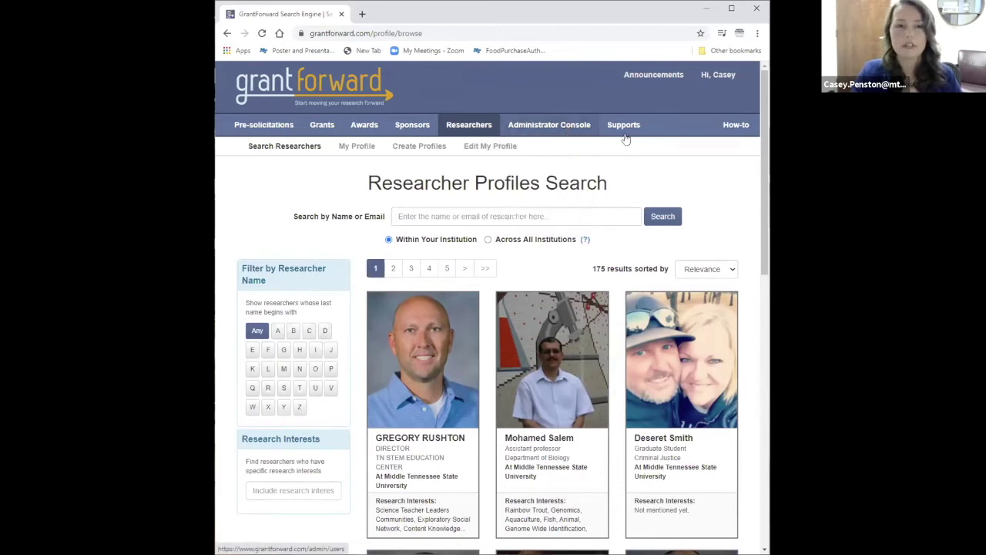
Open the support home page and review the available help resources, from guides to contact options
mouse_move(625, 131)
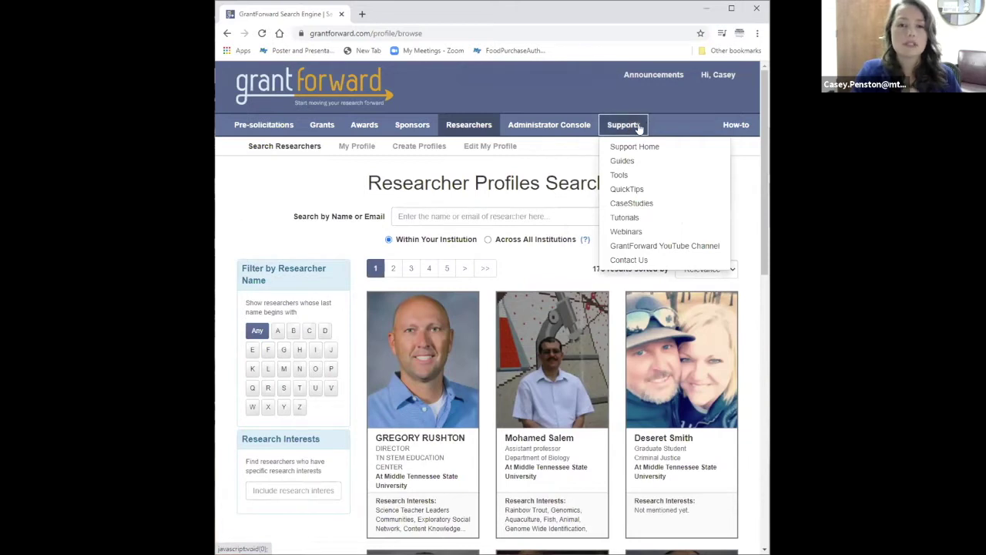
click(621, 151)
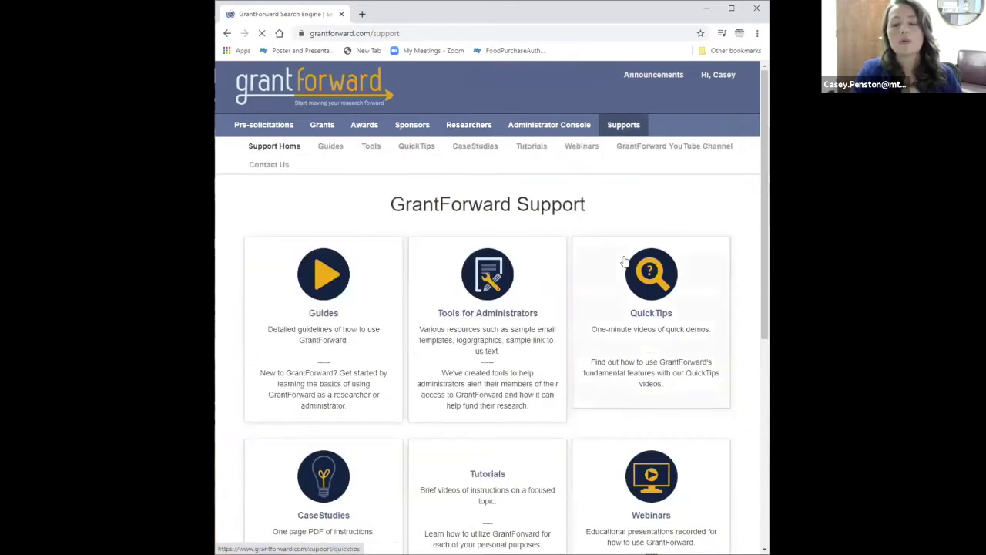
scroll(623, 263, down, 1)
scroll(623, 264, down, 1)
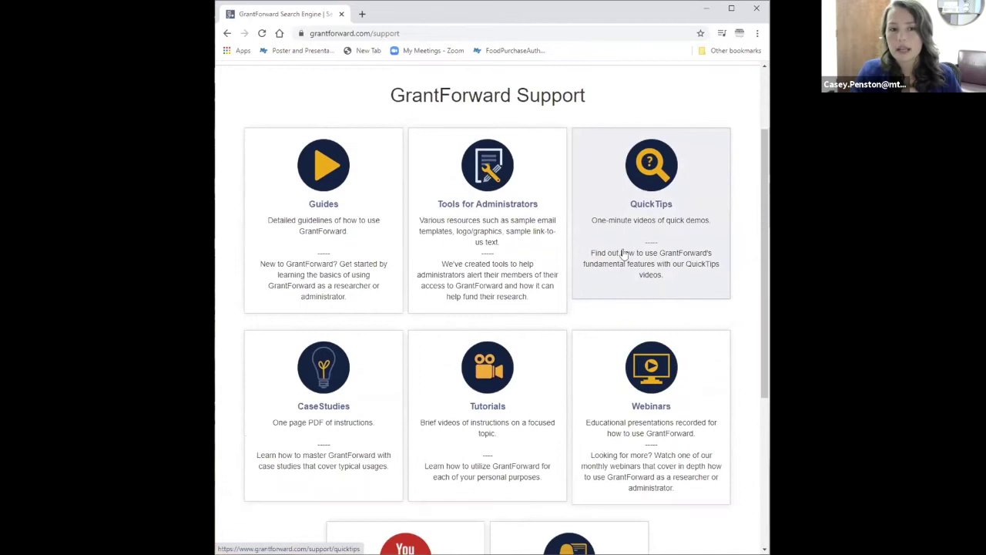
scroll(622, 258, down, 2)
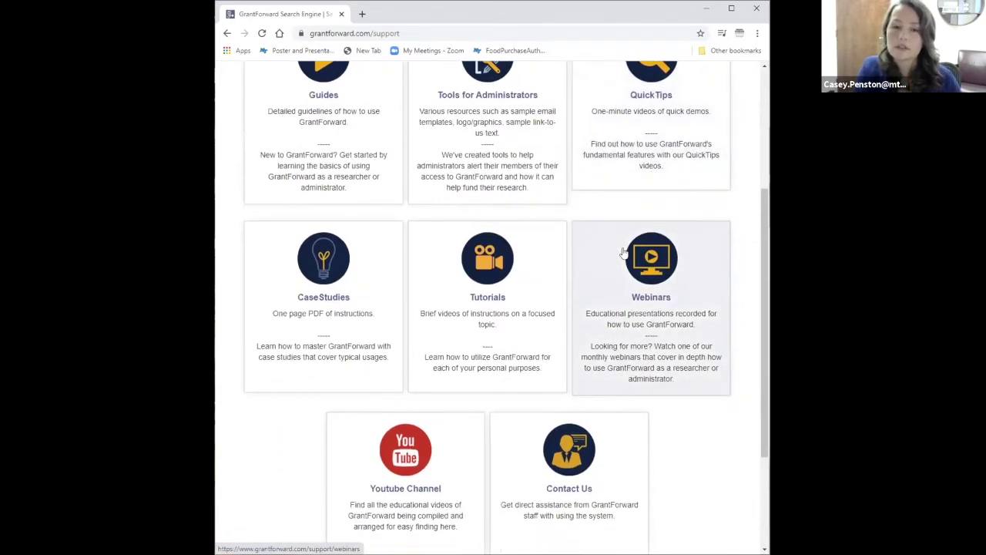
scroll(638, 245, up, 1)
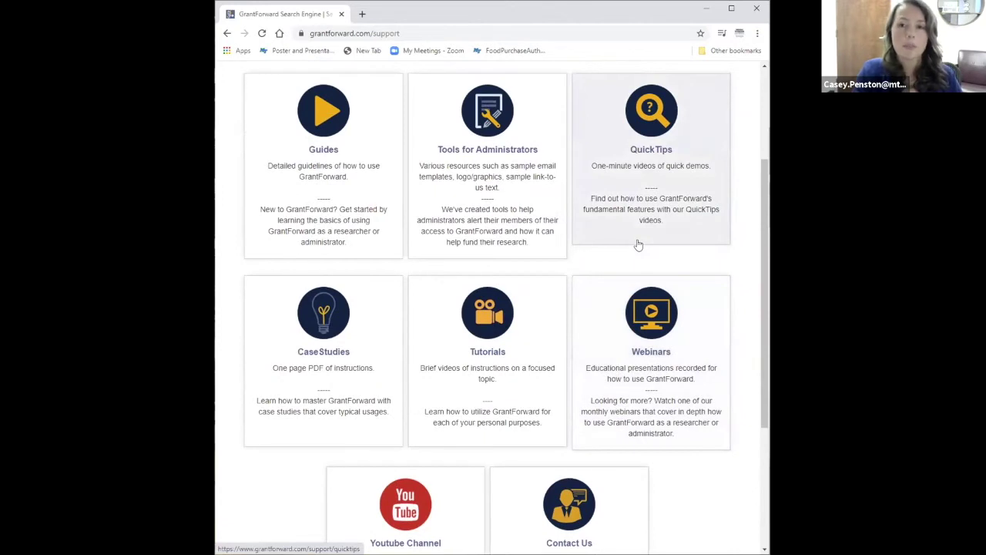
scroll(539, 386, down, 2)
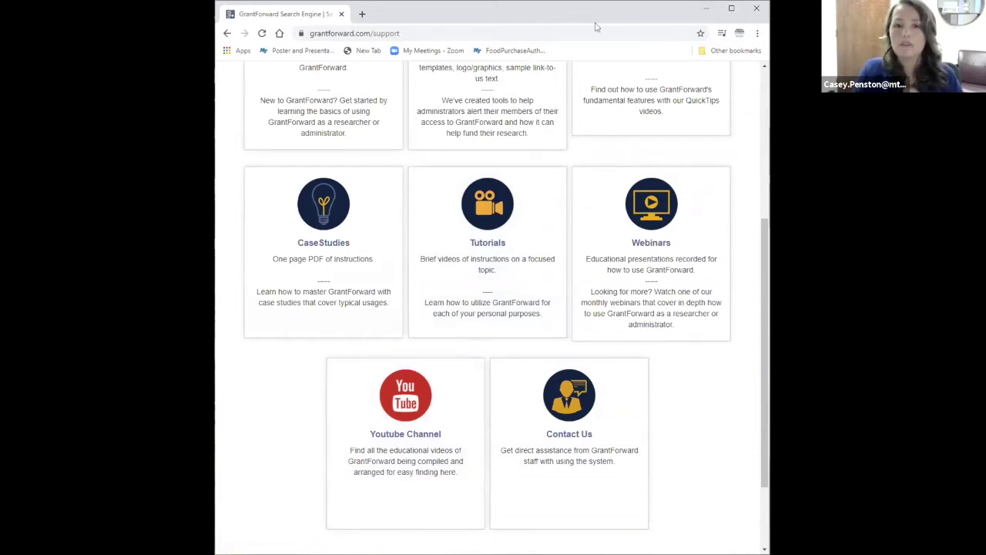
Return to the grant opportunities search page
scroll(524, 224, up, 5)
mouse_move(322, 125)
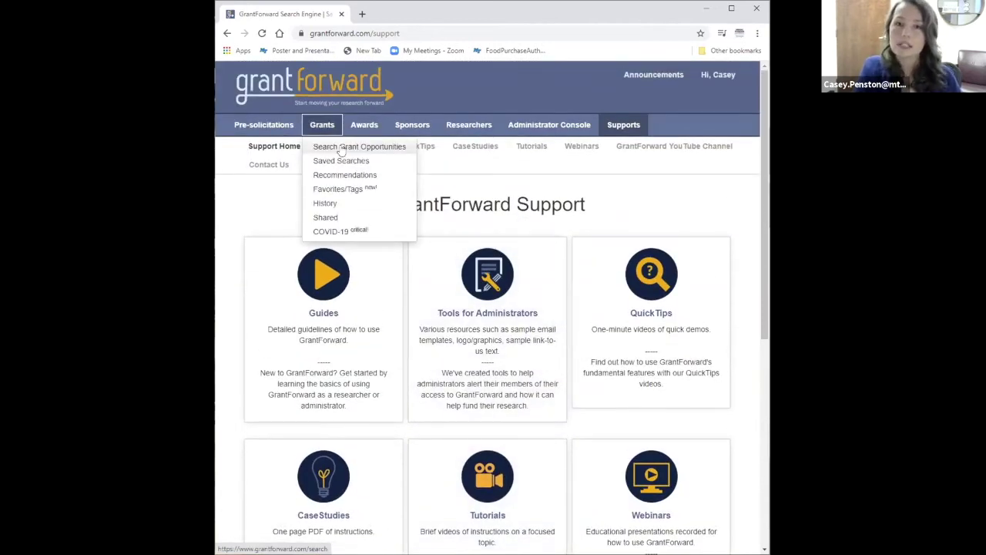
click(341, 147)
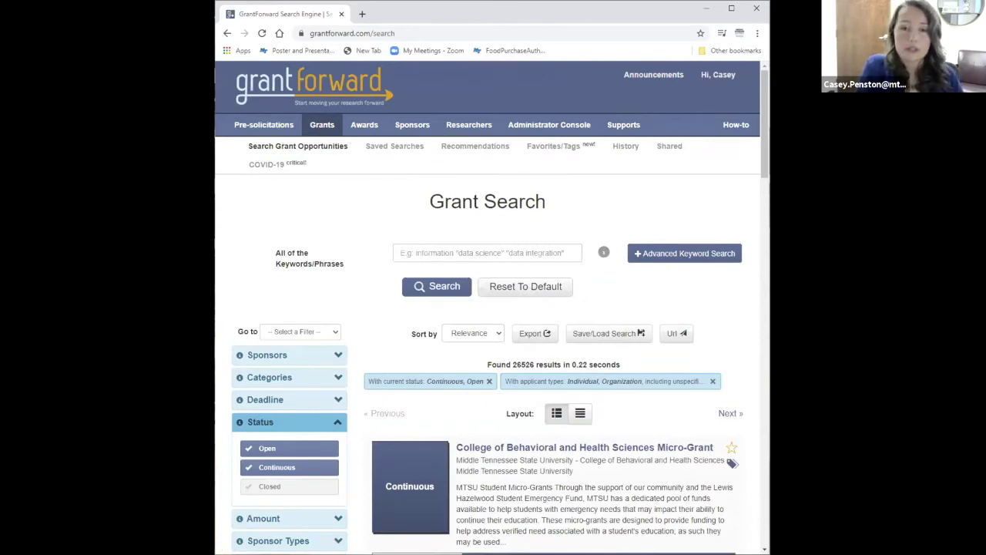
Open the sponsor directory and go to the last page of the sponsor list
mouse_move(412, 126)
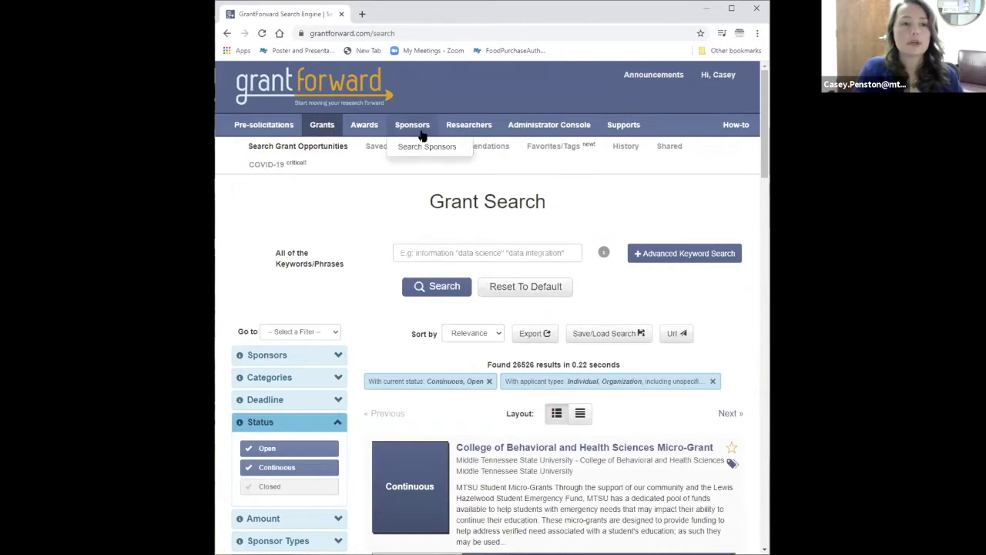
click(414, 150)
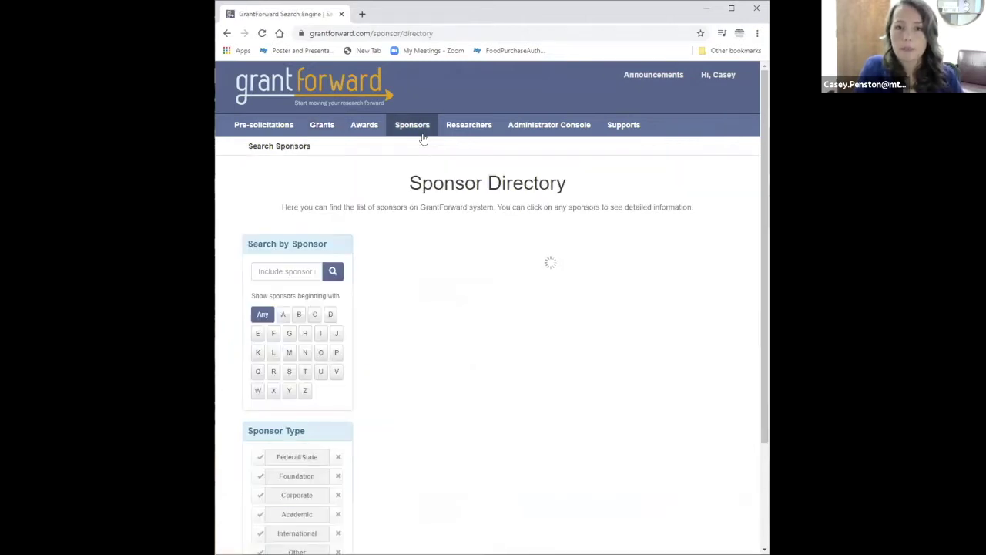
scroll(574, 258, down, 2)
scroll(574, 258, down, 2)
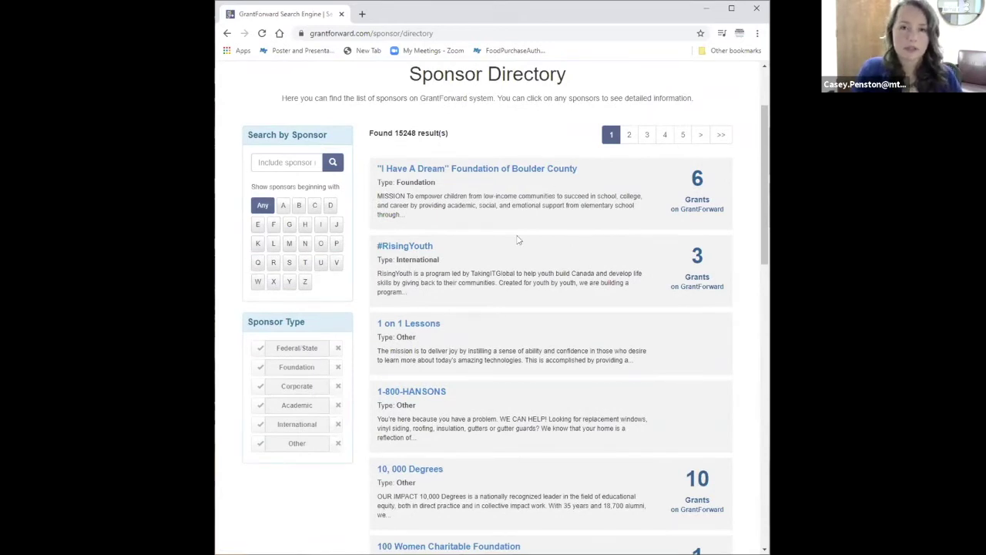
click(715, 134)
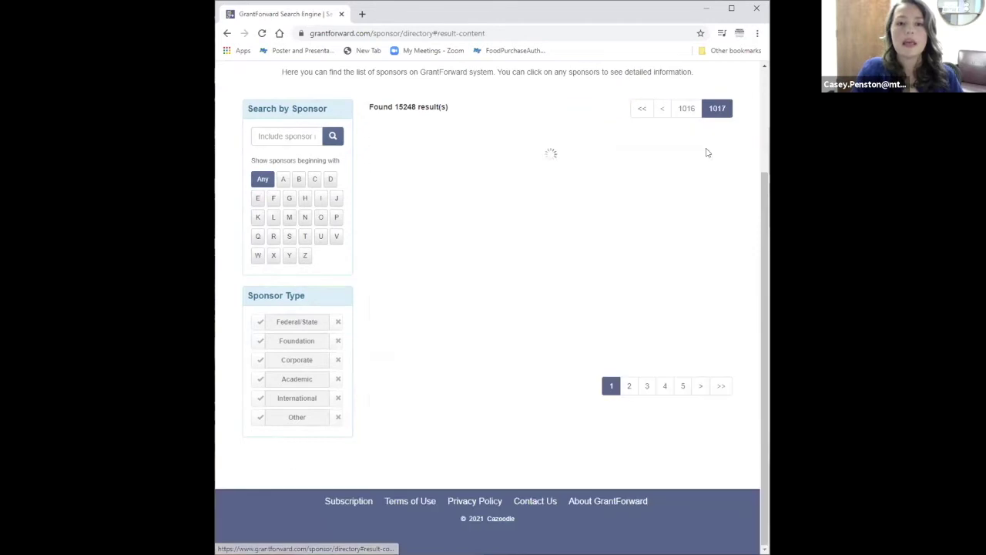
scroll(588, 311, down, 3)
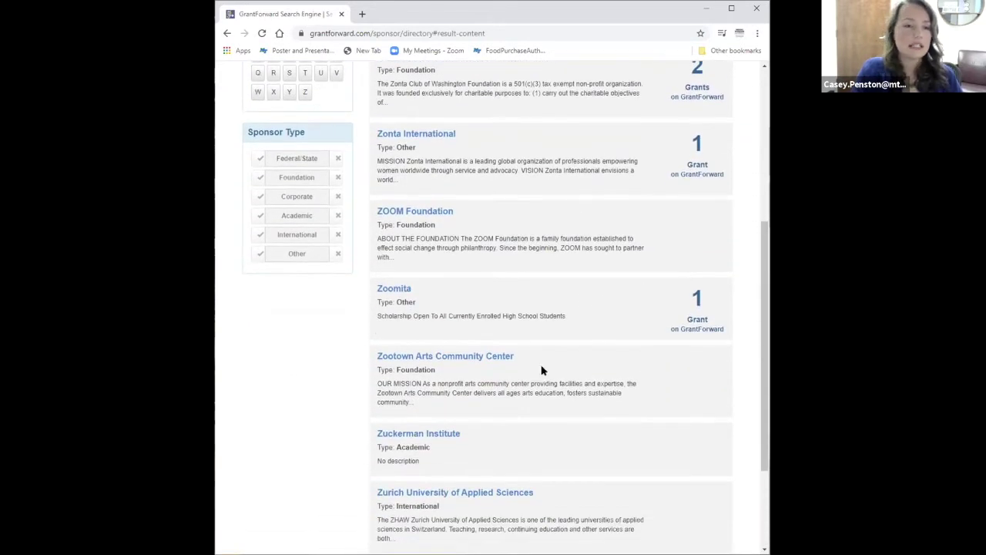
Open the Zootown Arts Community Center sponsor details and view the sponsor's website, closing it when done
click(428, 355)
scroll(447, 324, down, 3)
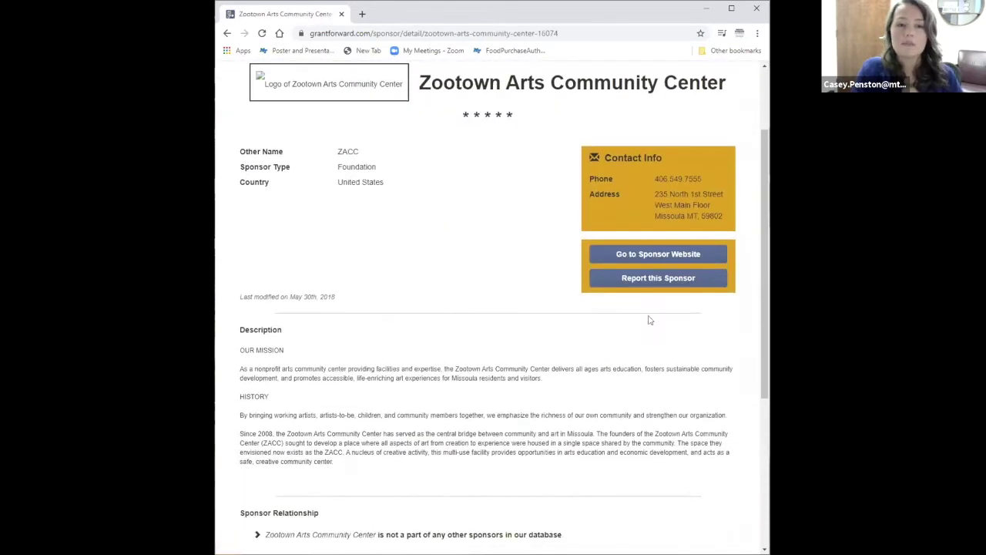
click(654, 254)
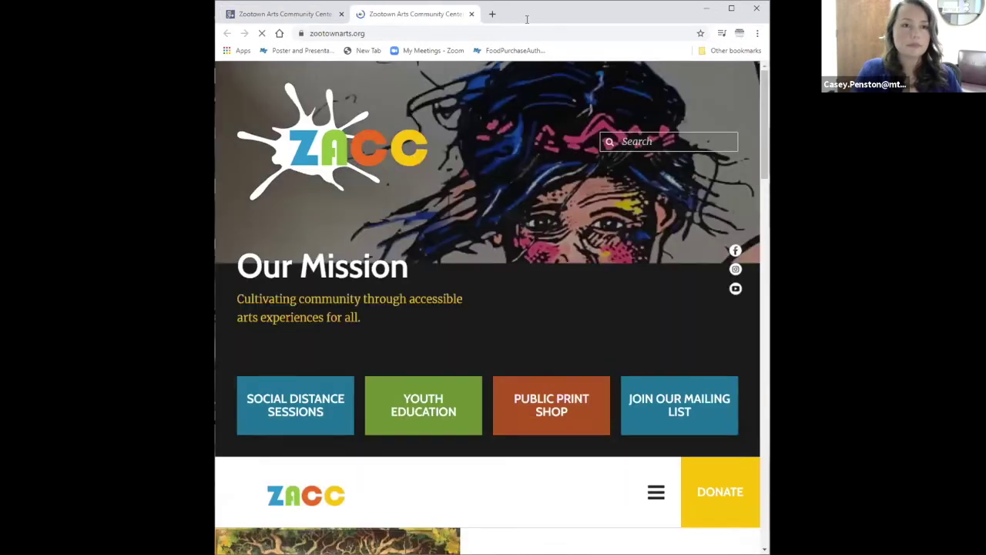
click(472, 14)
Search the sponsor directory for "environmental" and look through the matching sponsors and their grant counts
click(262, 136)
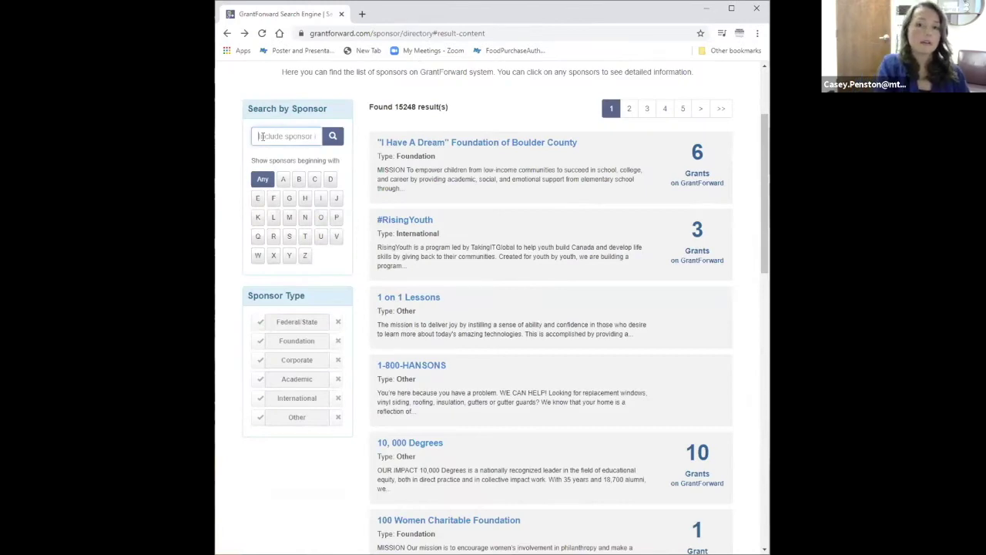
text(envi)
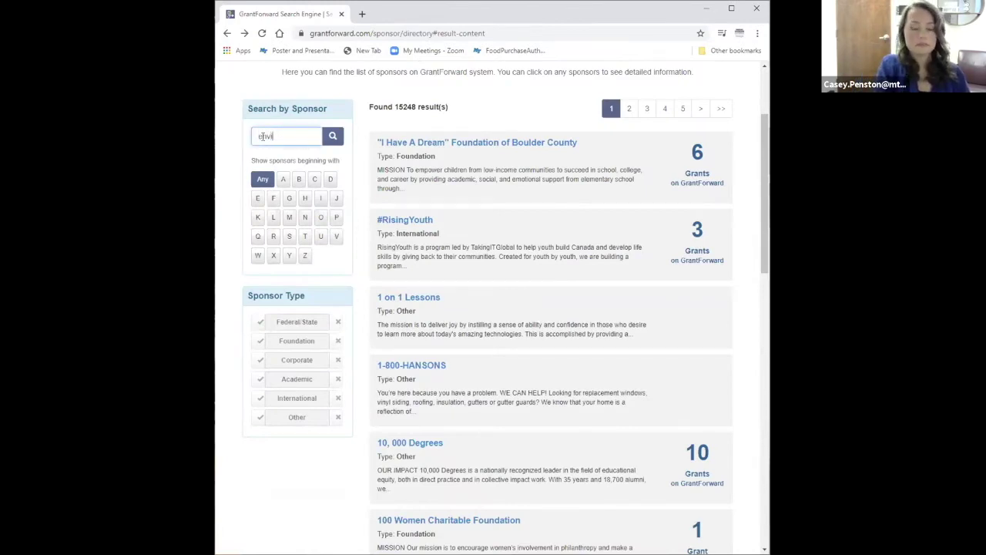
text(ronmental)
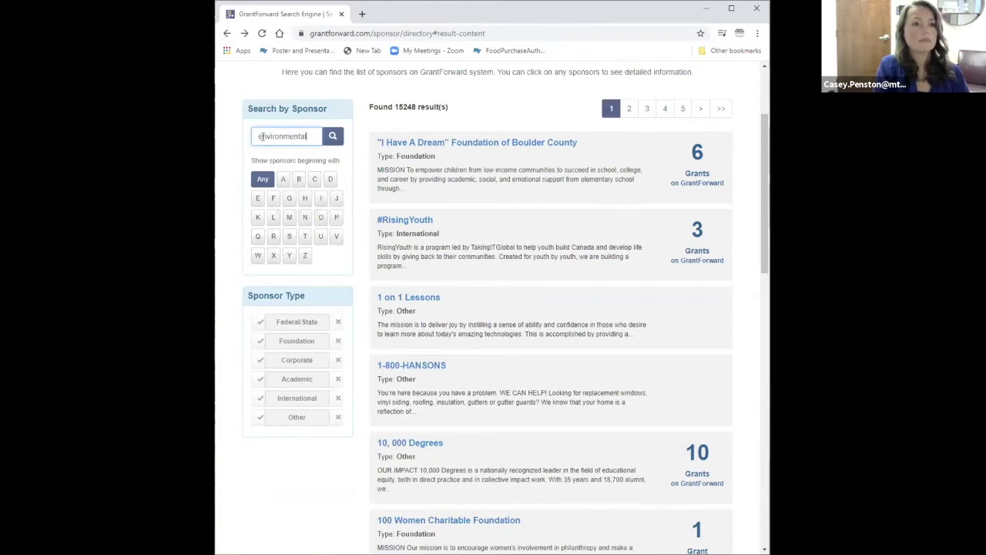
key(Return)
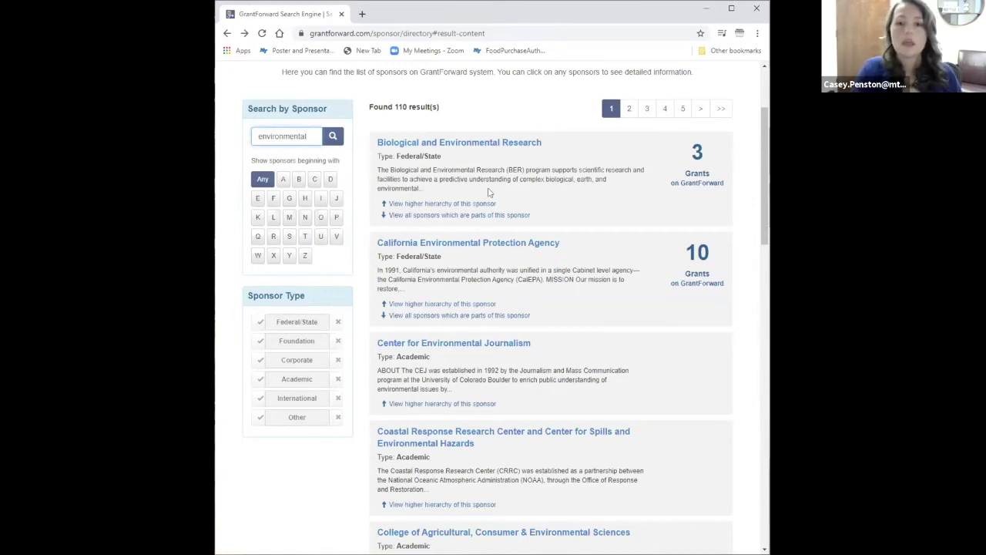
scroll(585, 350, down, 8)
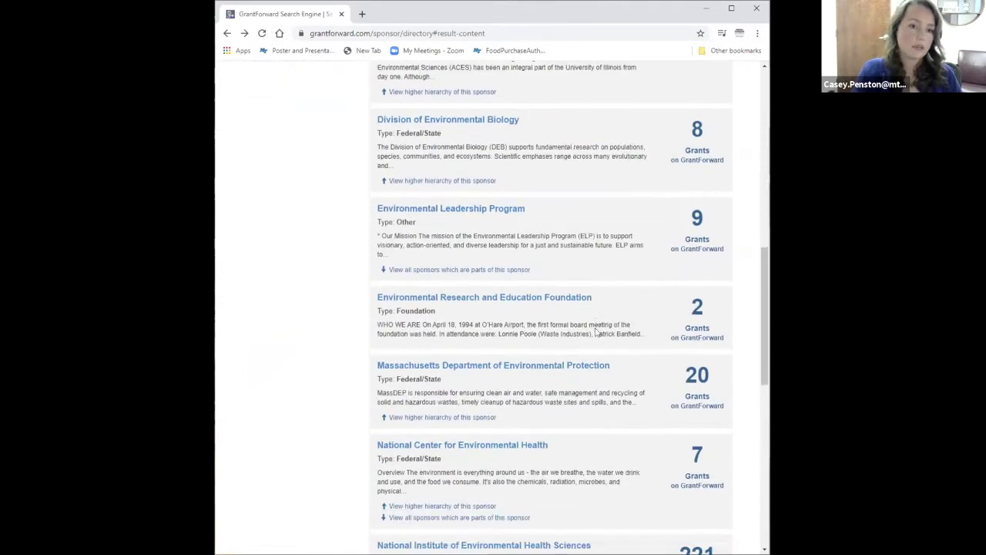
scroll(595, 331, down, 3)
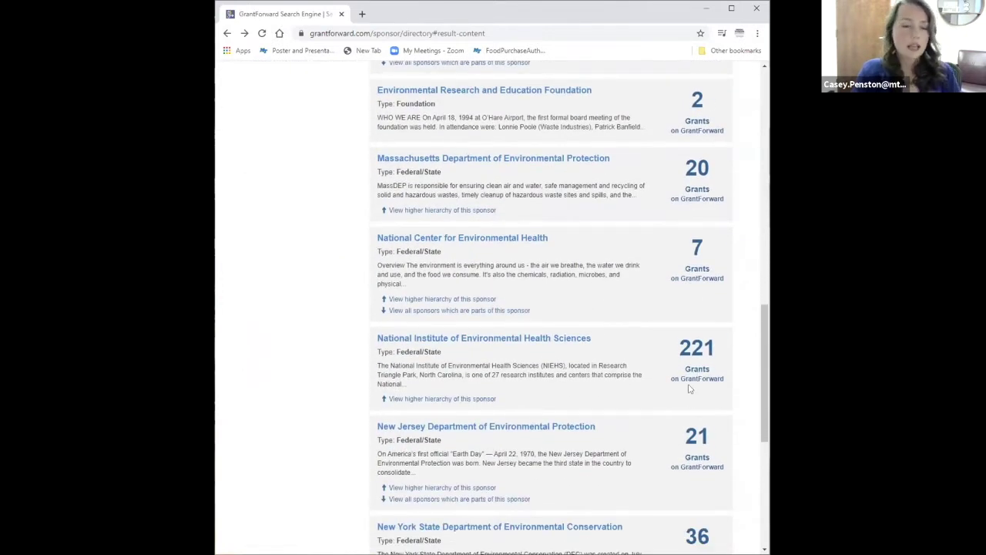
Search the sponsor directory for "nsf" and expand all sponsors that are part of the National Science Foundation
scroll(690, 386, up, 3)
scroll(680, 371, up, 8)
double_click(282, 245)
text(nsf)
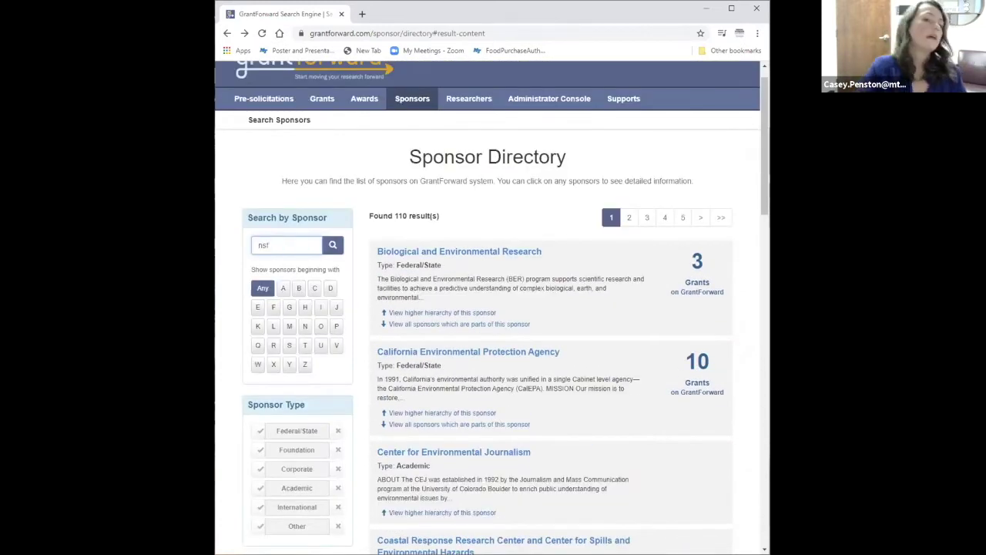
scroll(550, 359, down, 2)
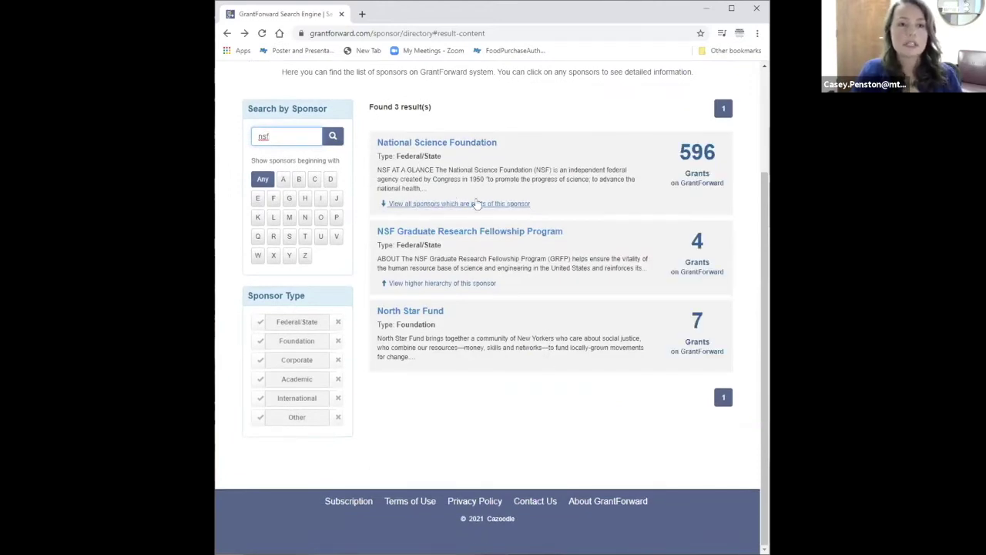
click(451, 204)
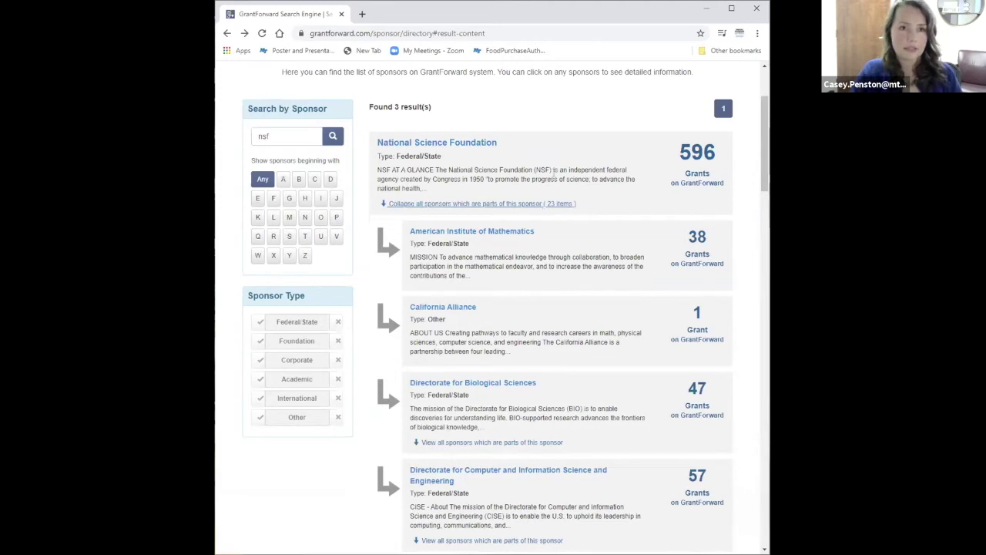
scroll(566, 274, down, 1)
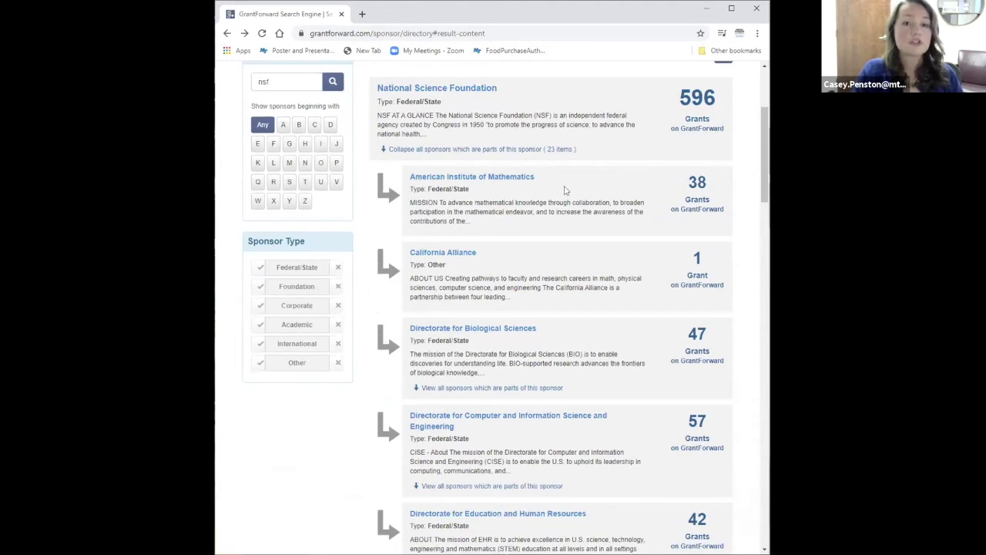
Open the grant opportunities search page and search all keywords for life sciences
scroll(570, 250, up, 1)
scroll(570, 250, up, 3)
click(323, 125)
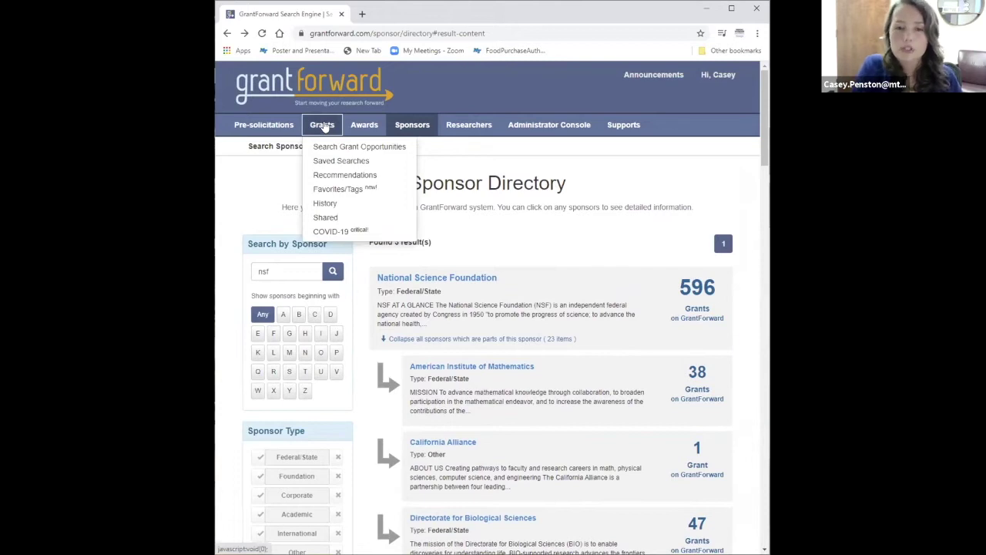
click(360, 146)
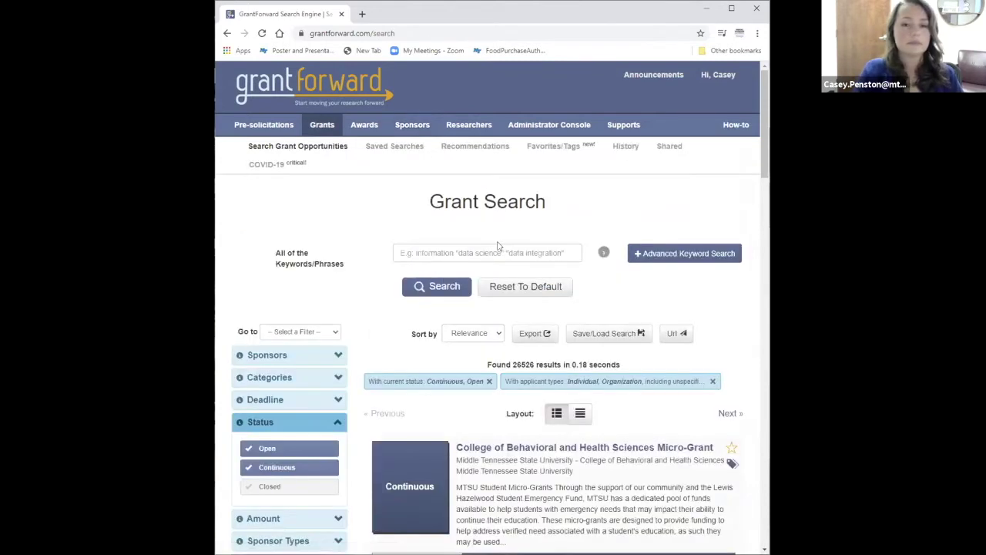
scroll(497, 244, down, 3)
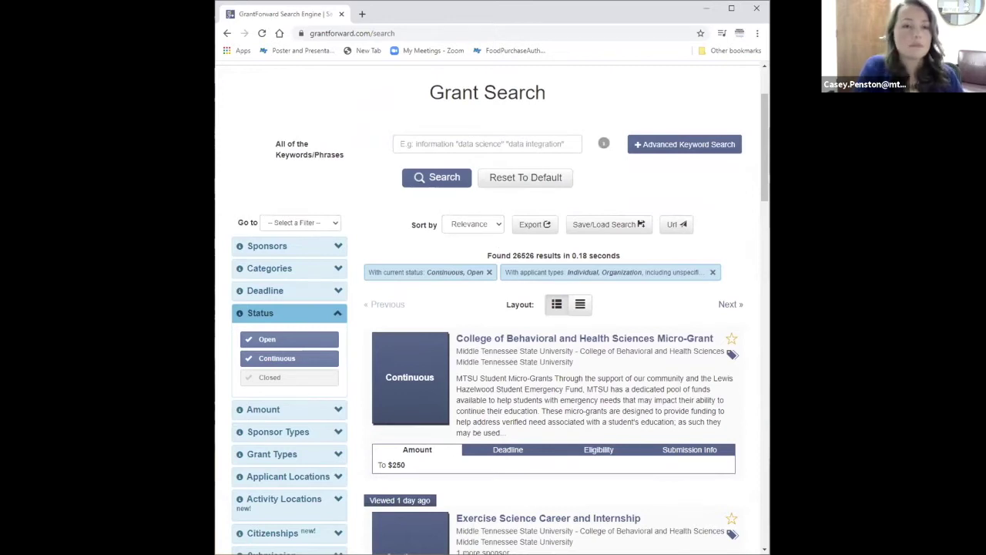
click(477, 142)
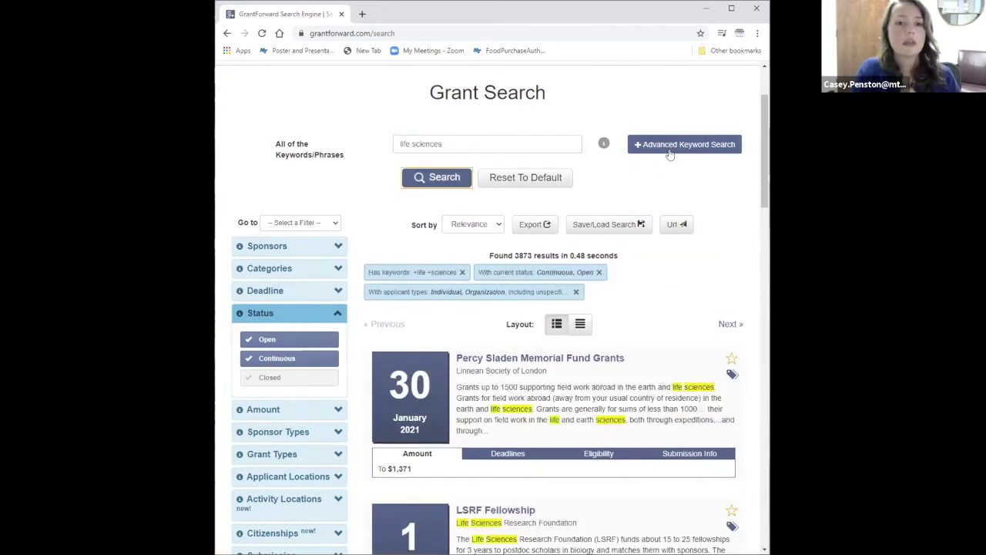
Expand the advanced keyword search, add social media as any of the keywords, exclude biology, and run the search
click(671, 148)
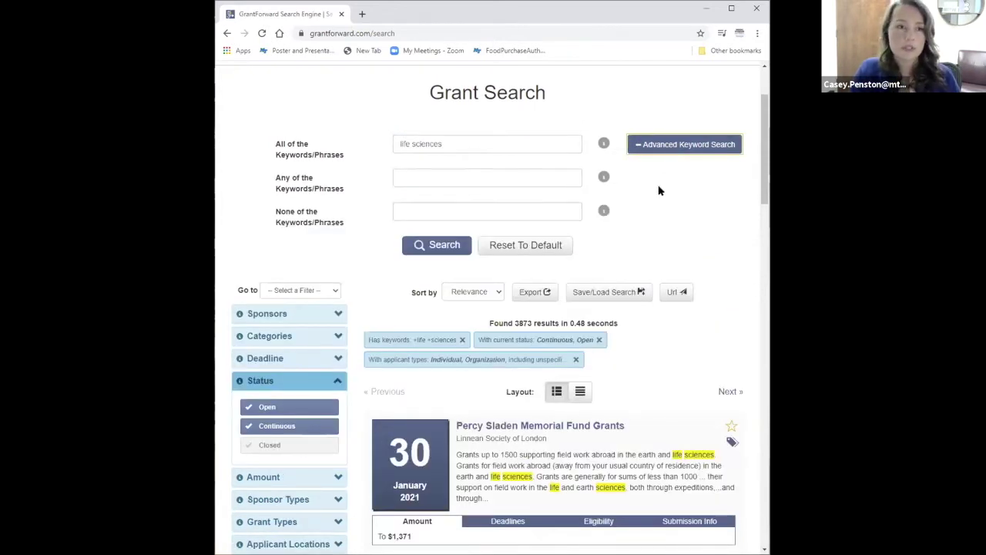
scroll(658, 189, down, 3)
scroll(431, 140, up, 2)
click(426, 120)
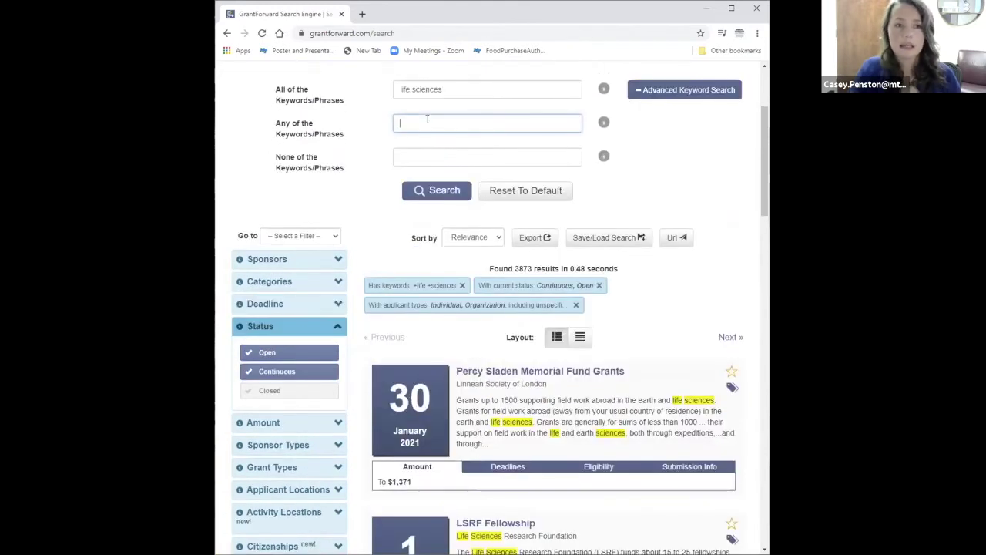
text(sccial media)
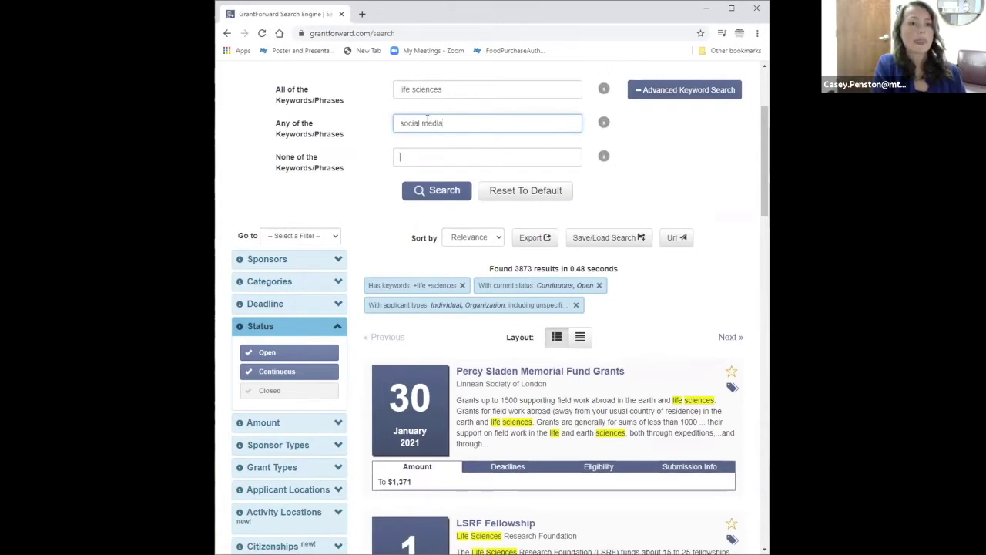
key(Tab)
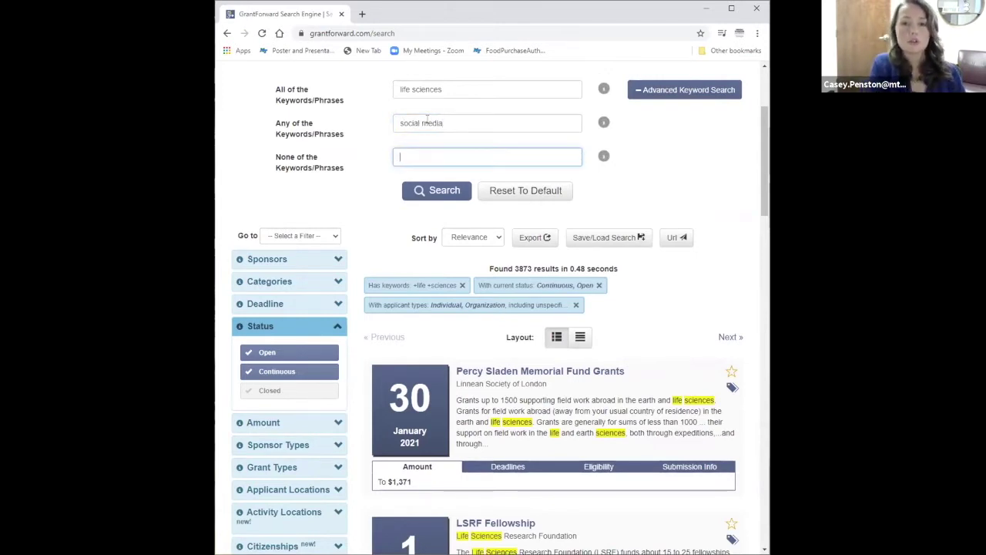
text(bi)
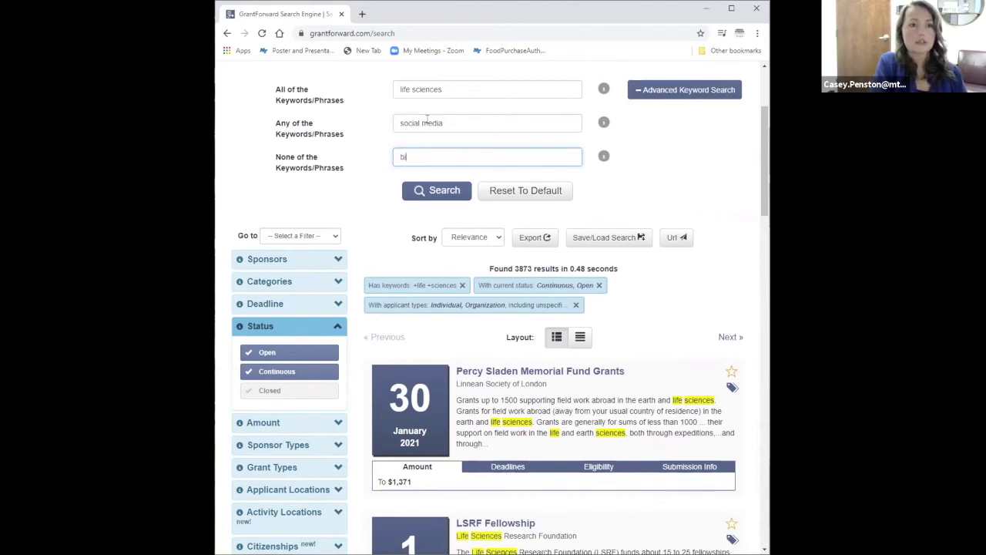
text(ology)
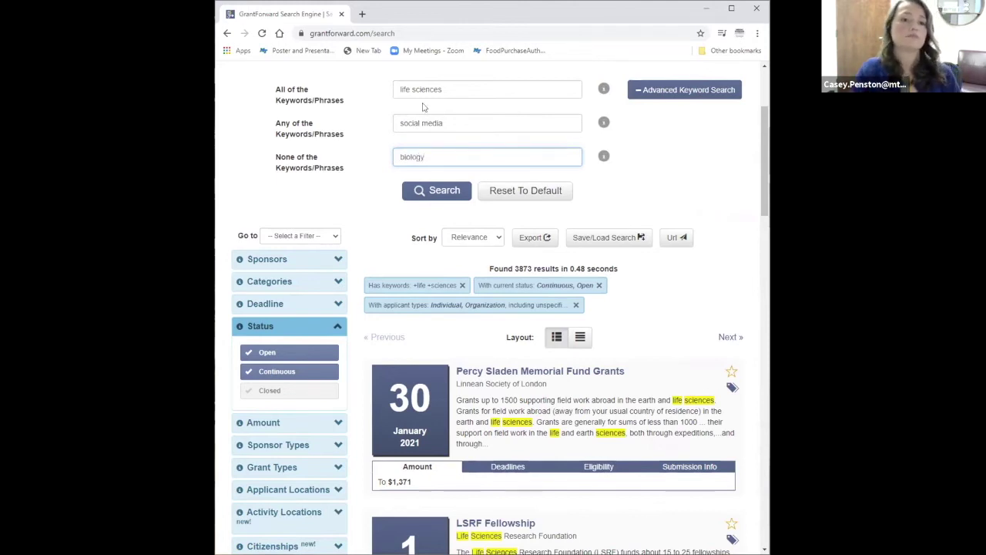
click(457, 192)
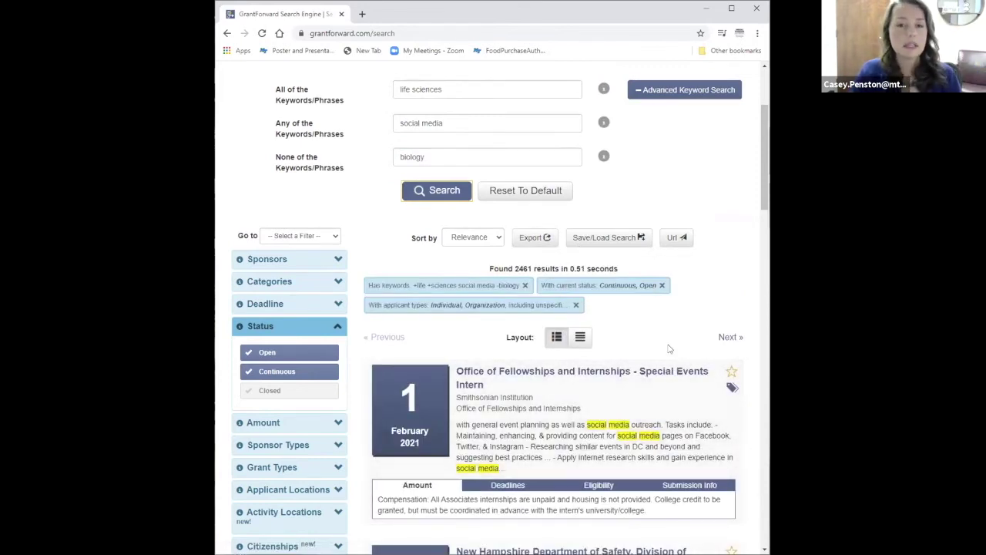
Review the grant results, checking how the highlighted keywords match in each listing
scroll(668, 355, up, 1)
scroll(667, 355, down, 5)
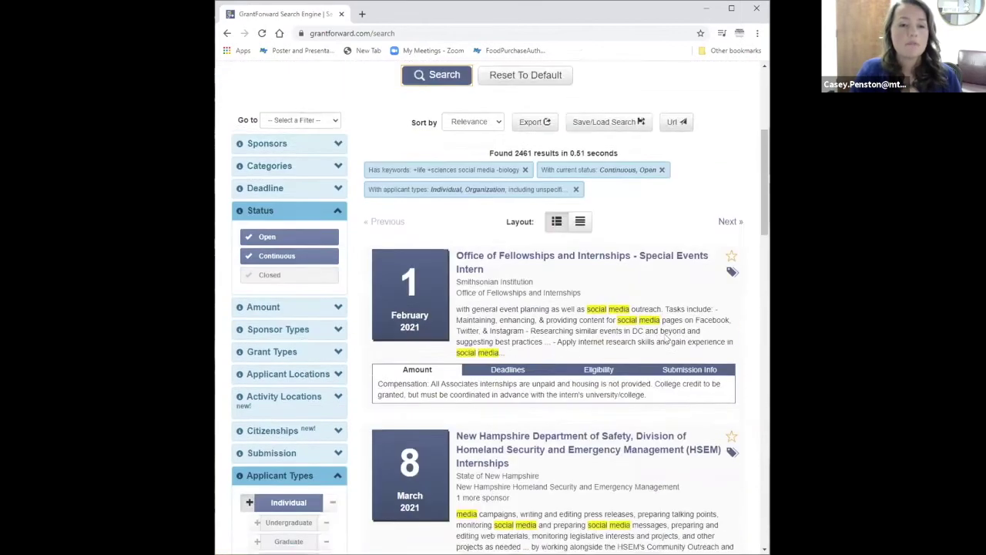
scroll(666, 339, down, 7)
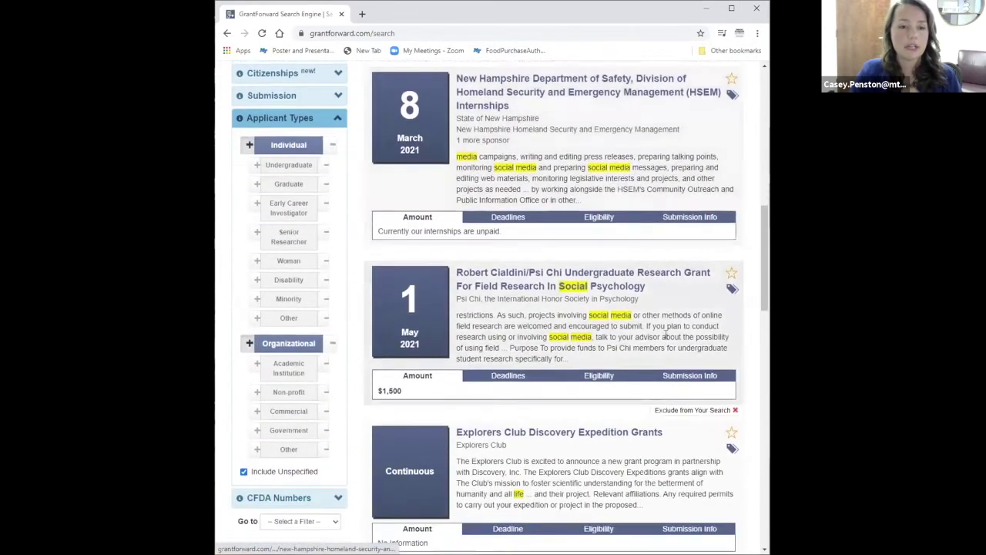
scroll(666, 338, down, 3)
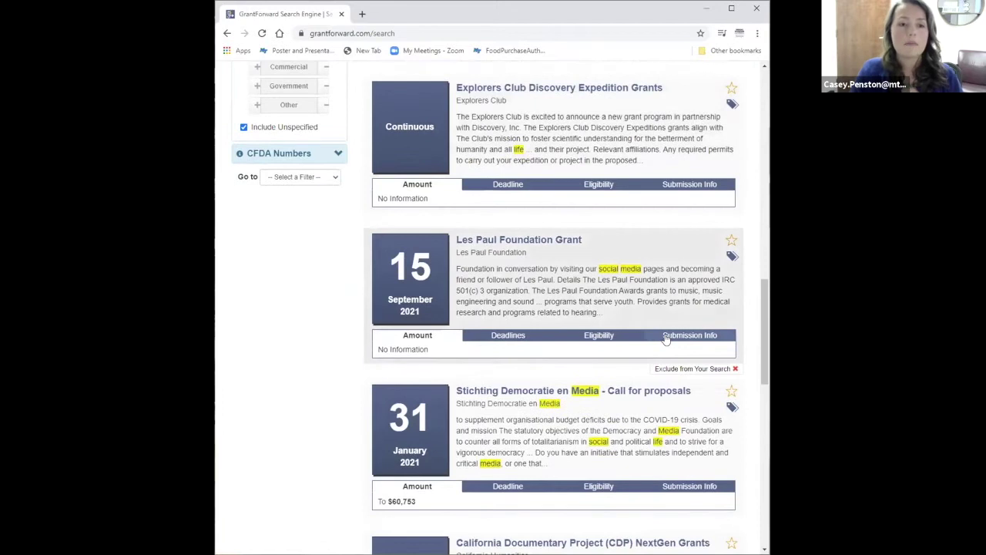
scroll(667, 339, down, 5)
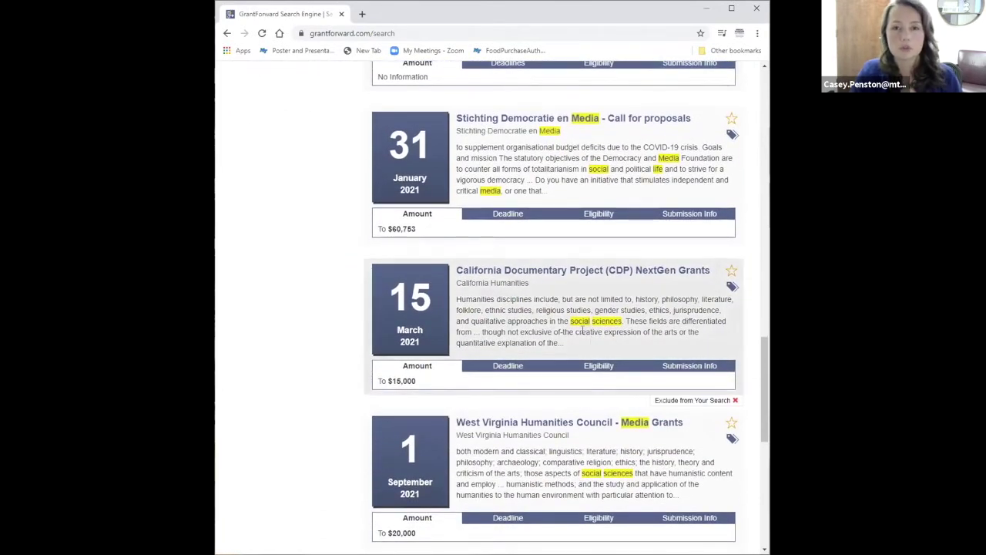
scroll(570, 389, up, 7)
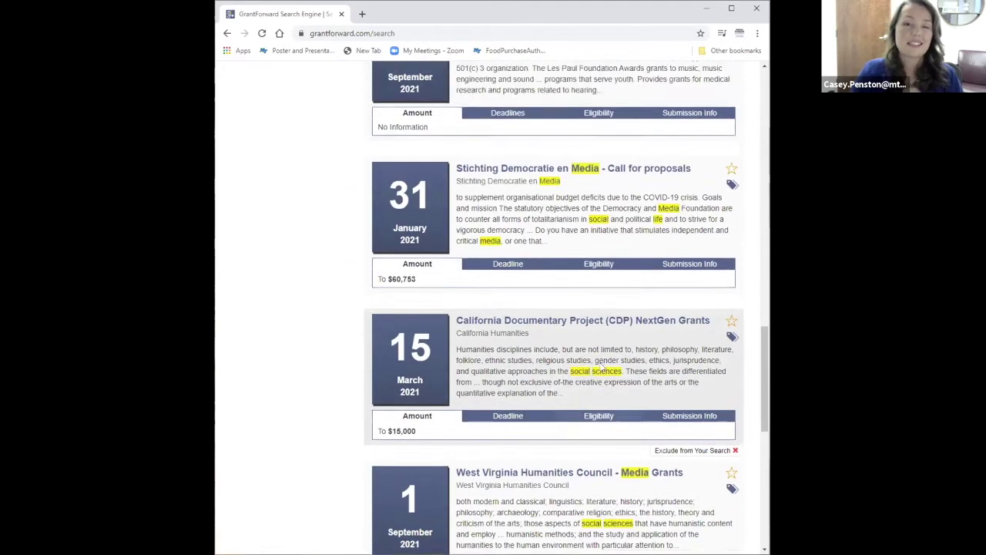
scroll(602, 367, up, 15)
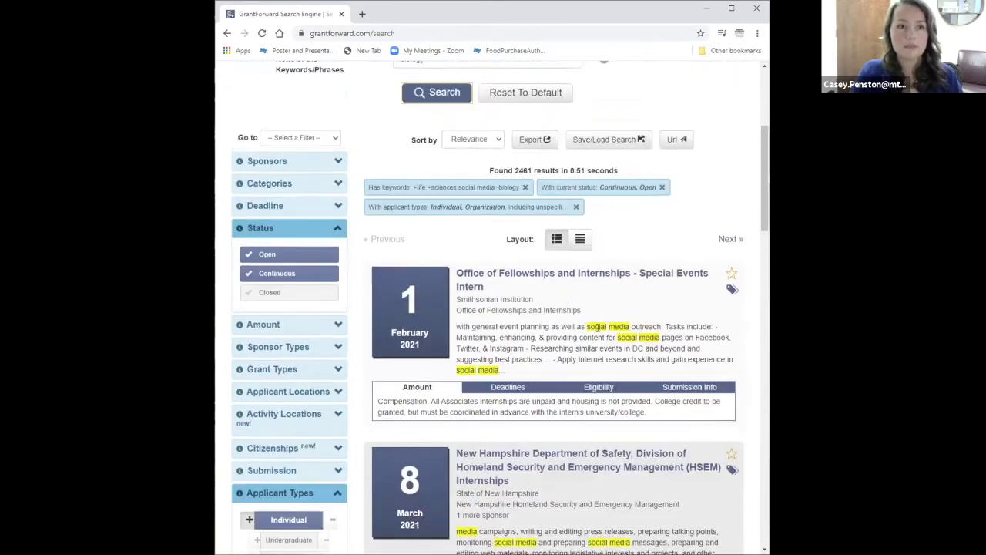
Enclose "life sciences", "social media" and "biology" in quotation marks, rerun the grant search, and review the exact-phrase results
click(398, 198)
text(+)
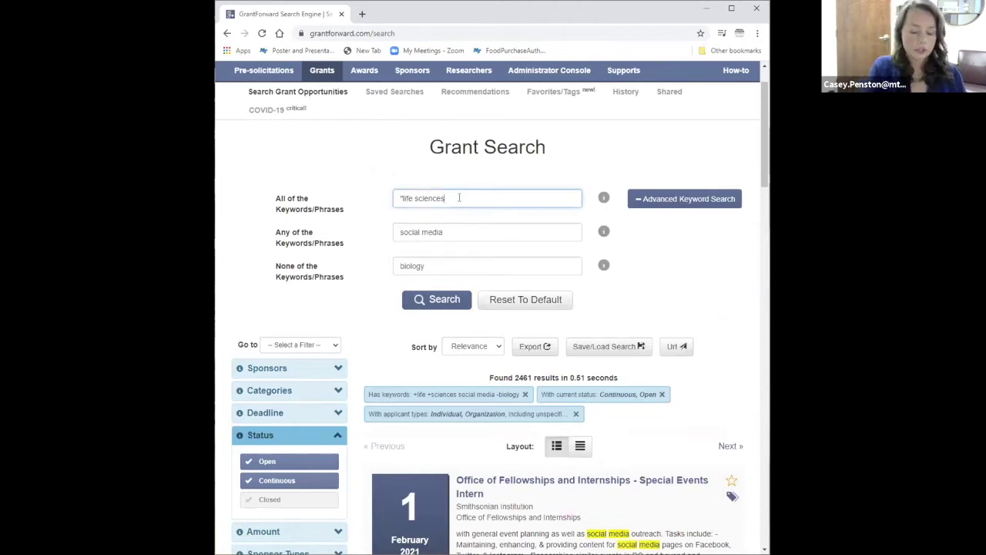
click(399, 231)
text(")
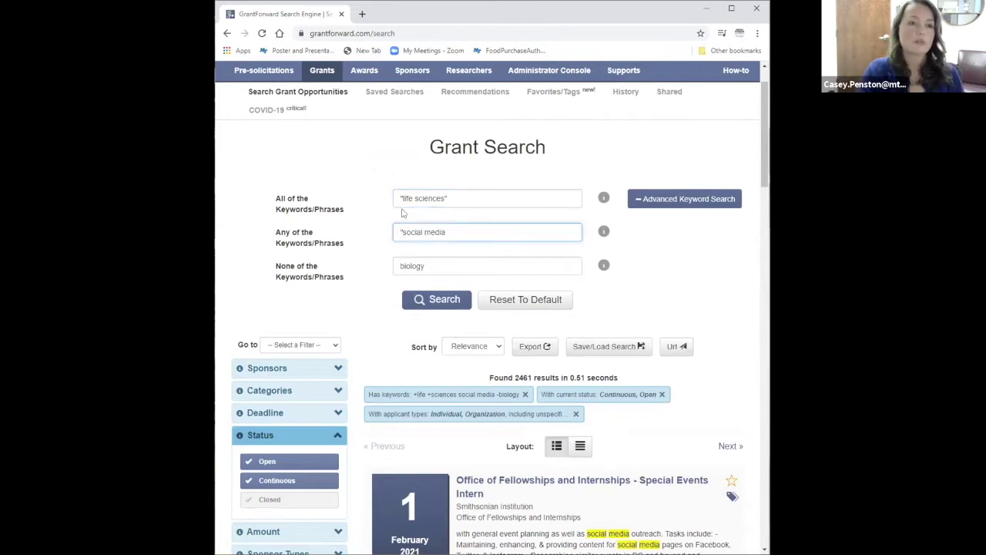
click(426, 265)
text(")
text(")
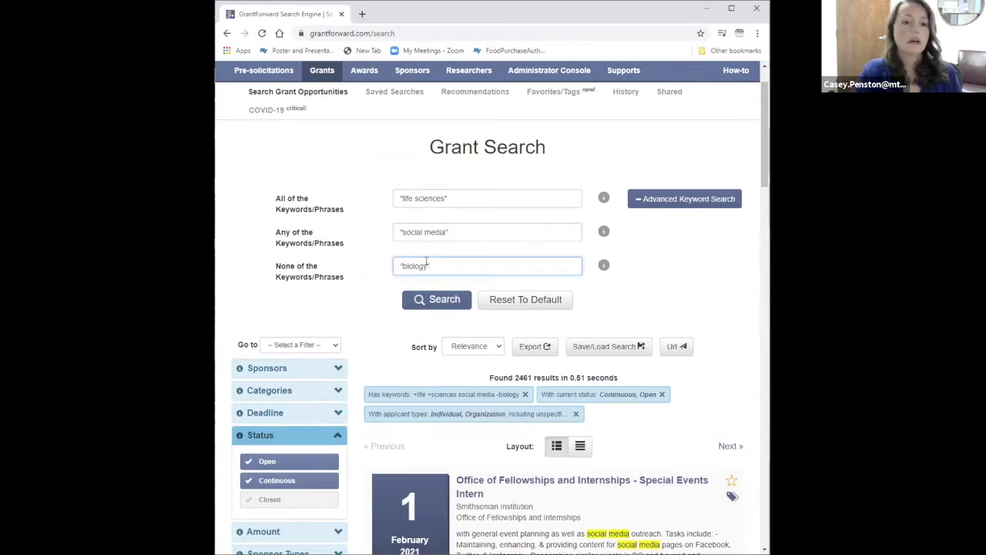
click(449, 308)
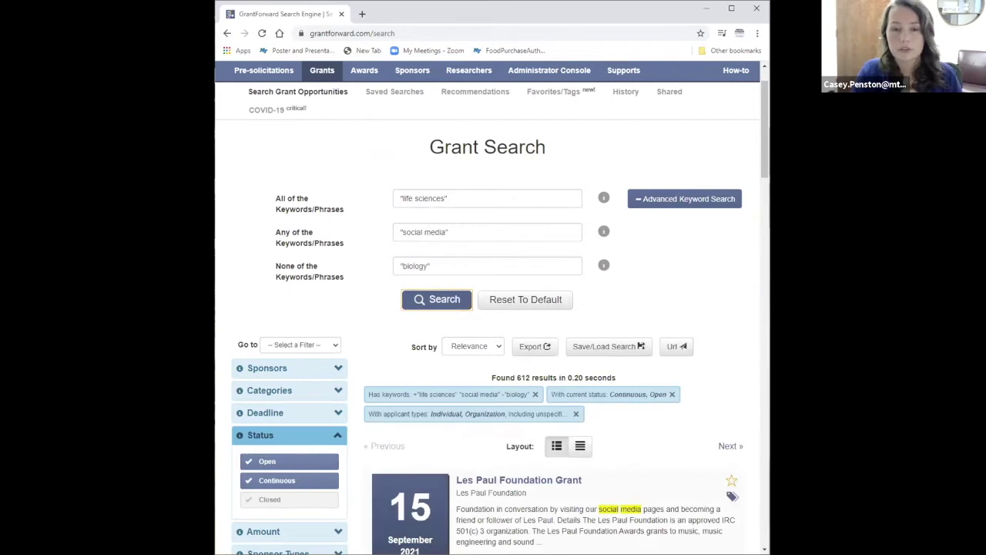
scroll(638, 224, down, 3)
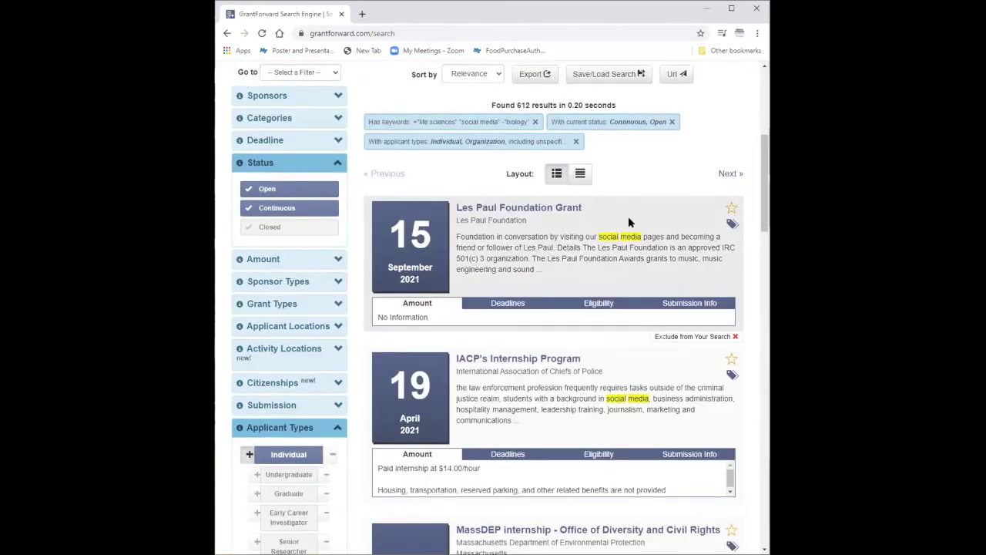
scroll(628, 215, up, 3)
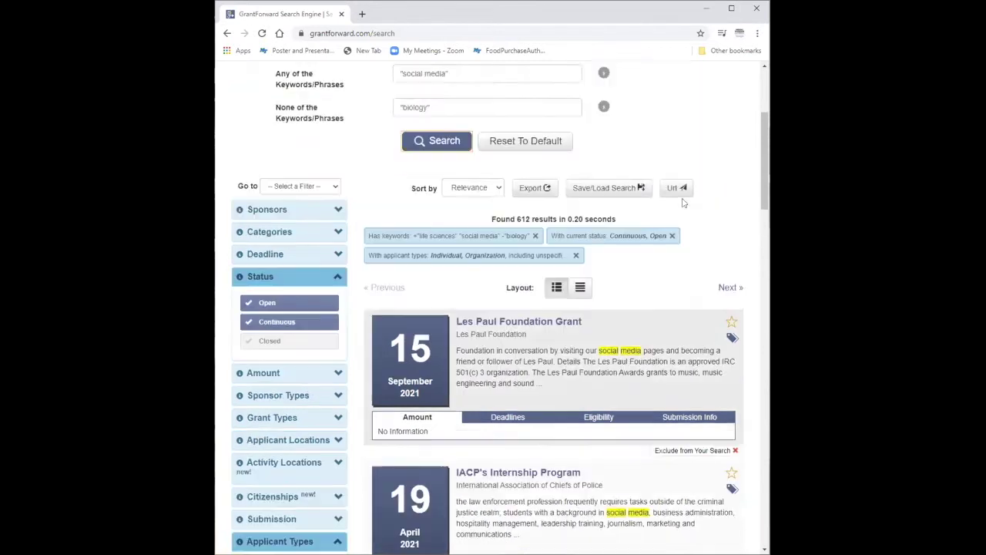
scroll(522, 255, down, 1)
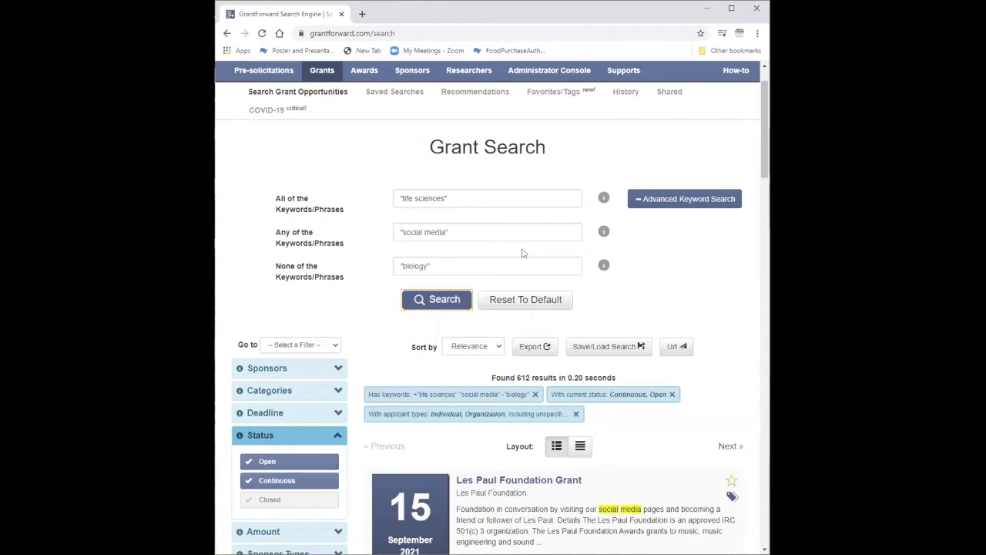
scroll(555, 300, down, 3)
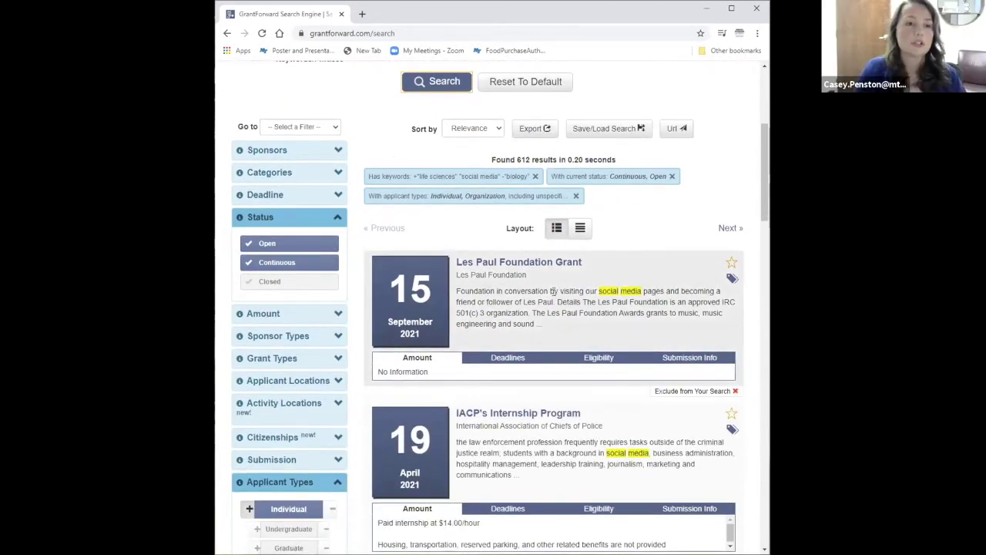
Browse the exact-phrase results and check the deadlines, eligibility and submission info of the Oral Health Grants listing
scroll(553, 290, down, 2)
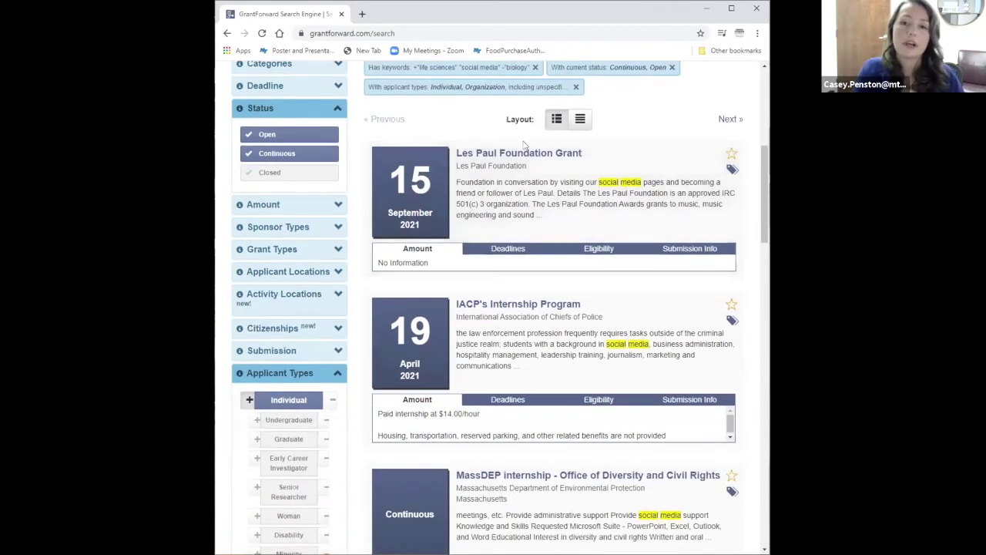
scroll(524, 191, down, 5)
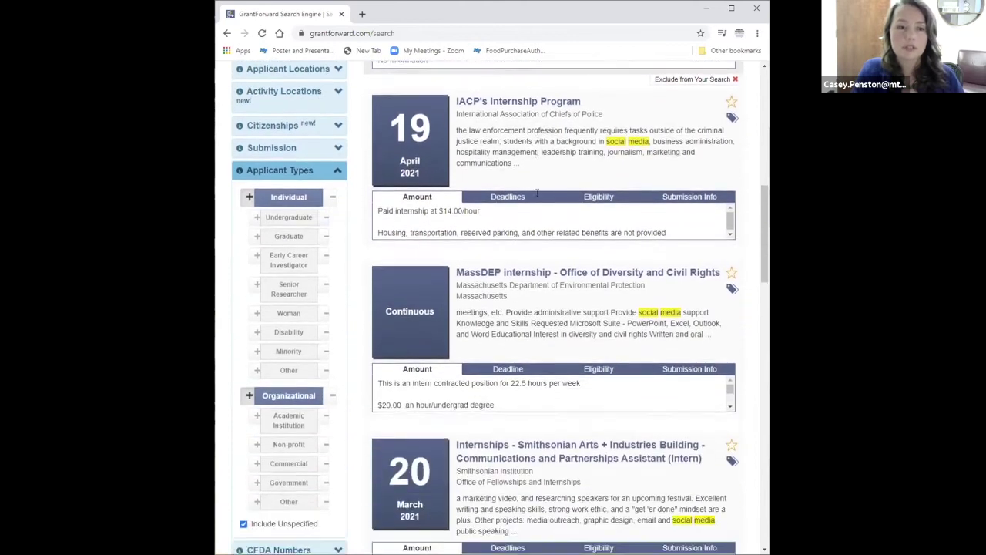
scroll(540, 191, down, 3)
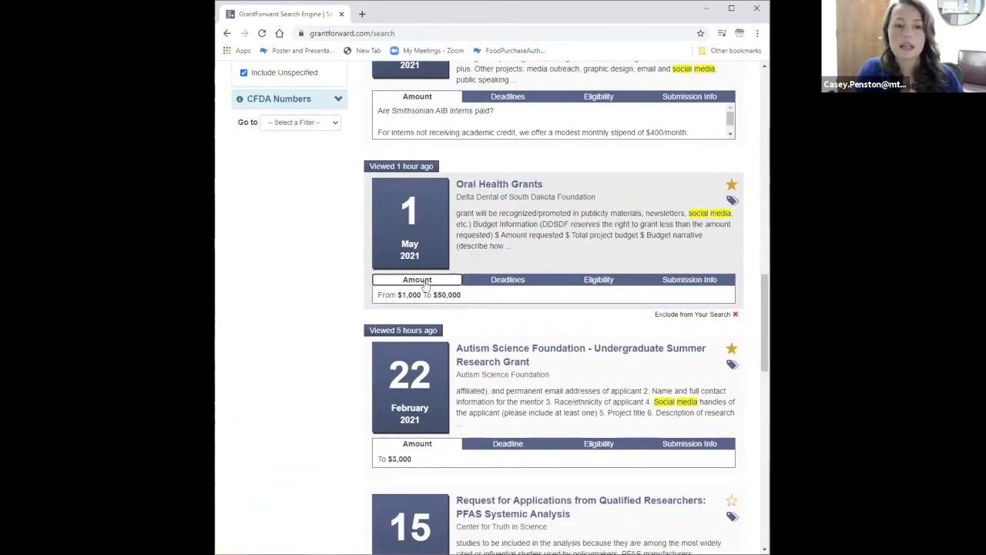
click(501, 281)
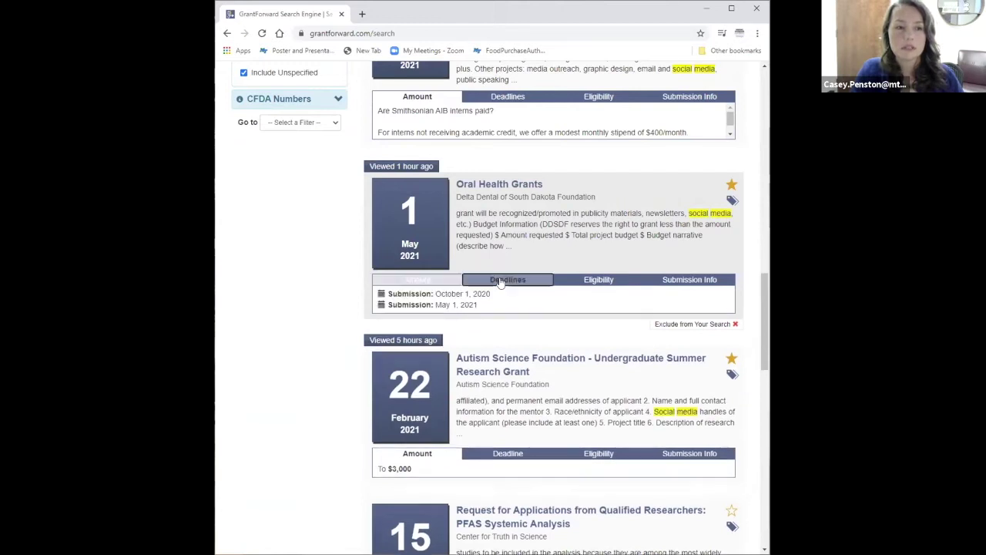
click(587, 280)
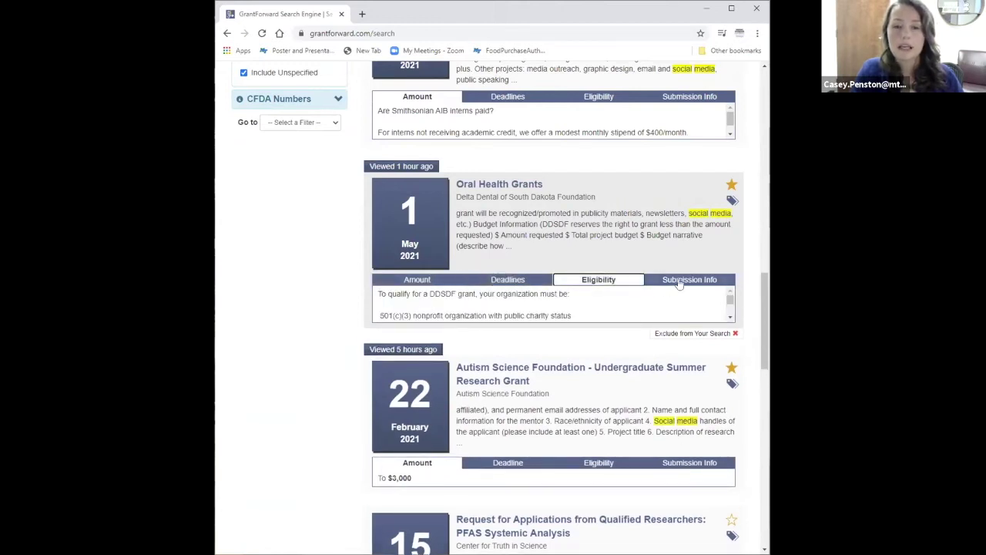
click(679, 283)
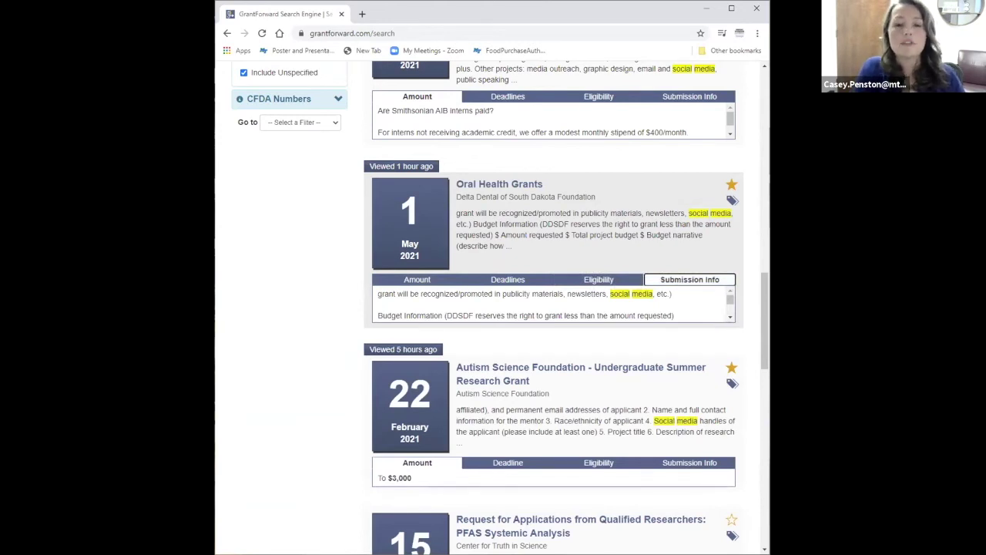
Open the Oral Health Grants page, look through its linked application and guidelines PDF, and close that document
click(522, 186)
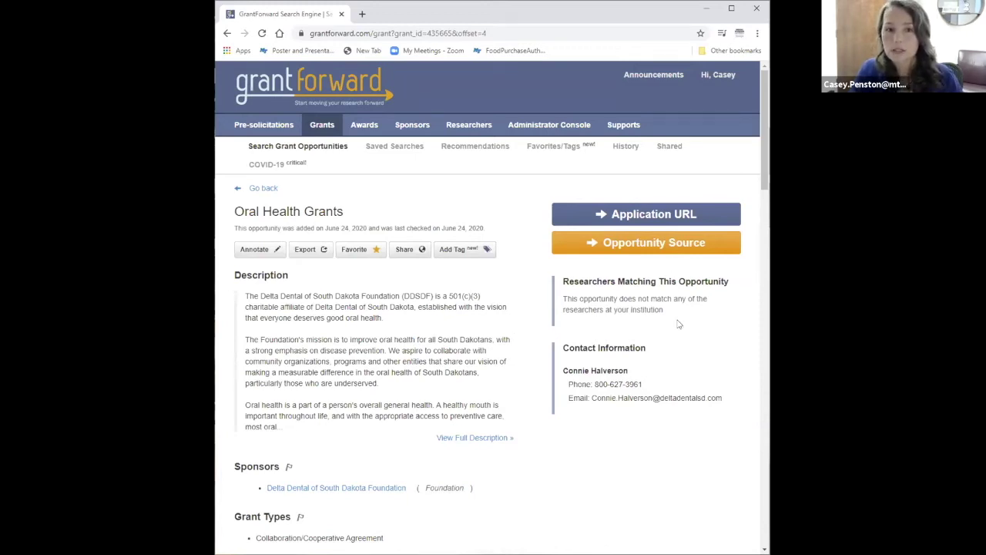
click(641, 218)
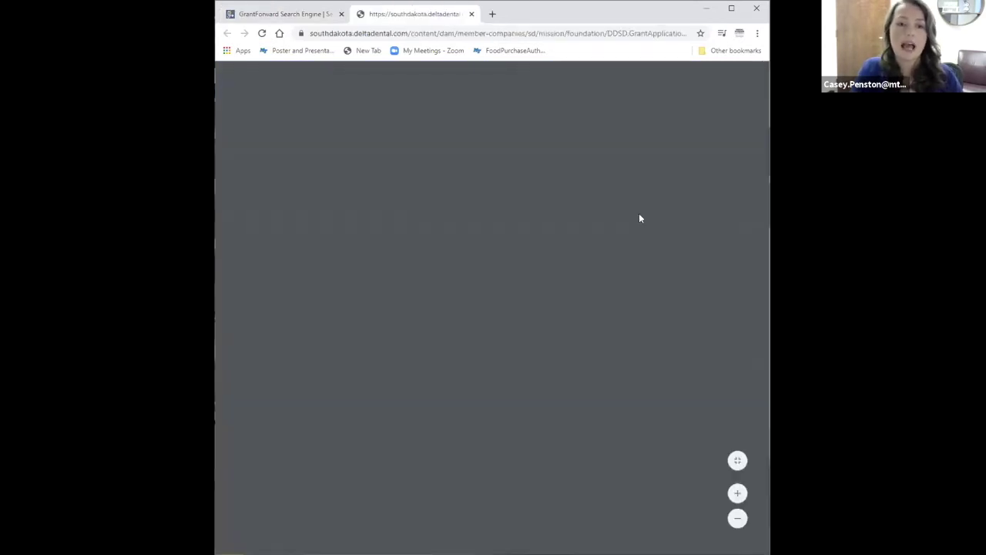
scroll(656, 207, down, 7)
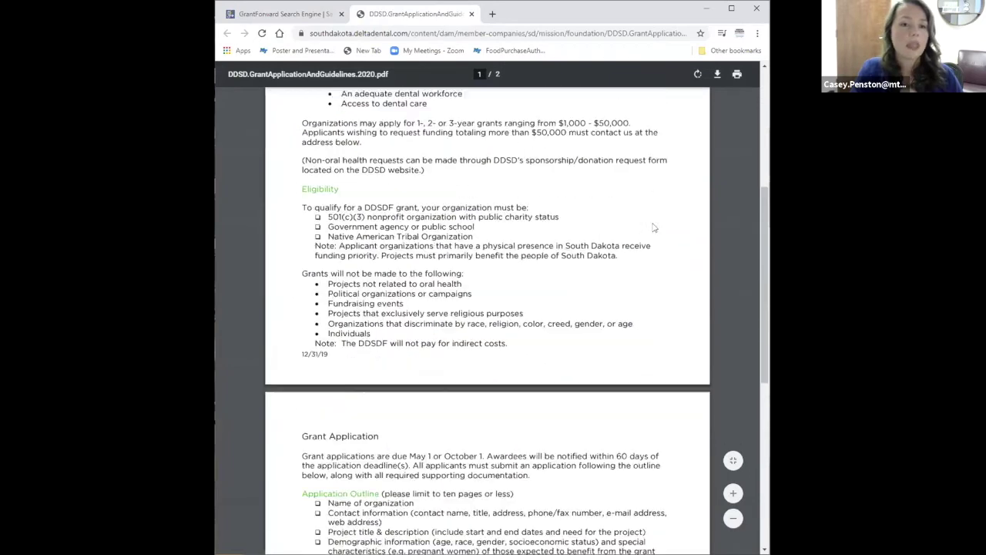
scroll(653, 225, down, 2)
scroll(653, 225, up, 12)
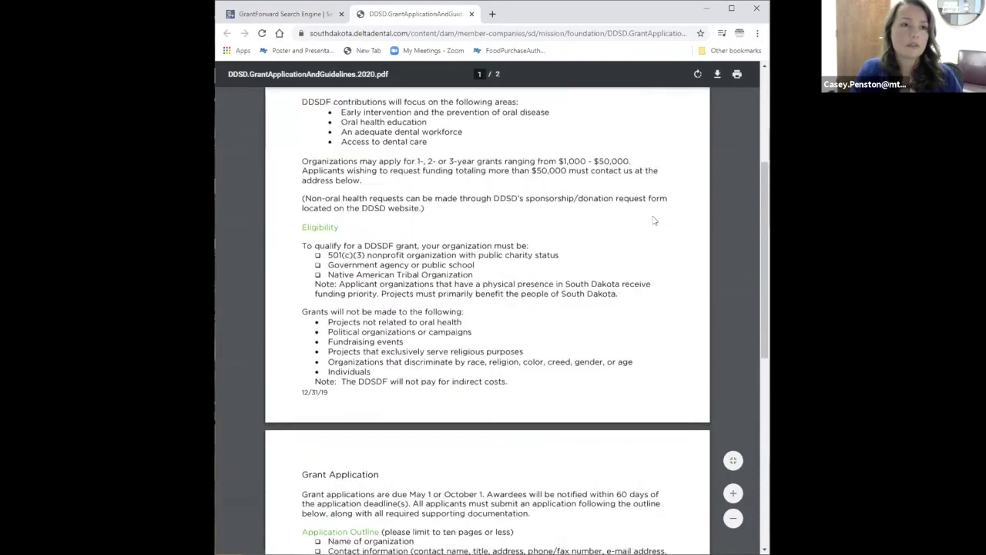
click(472, 14)
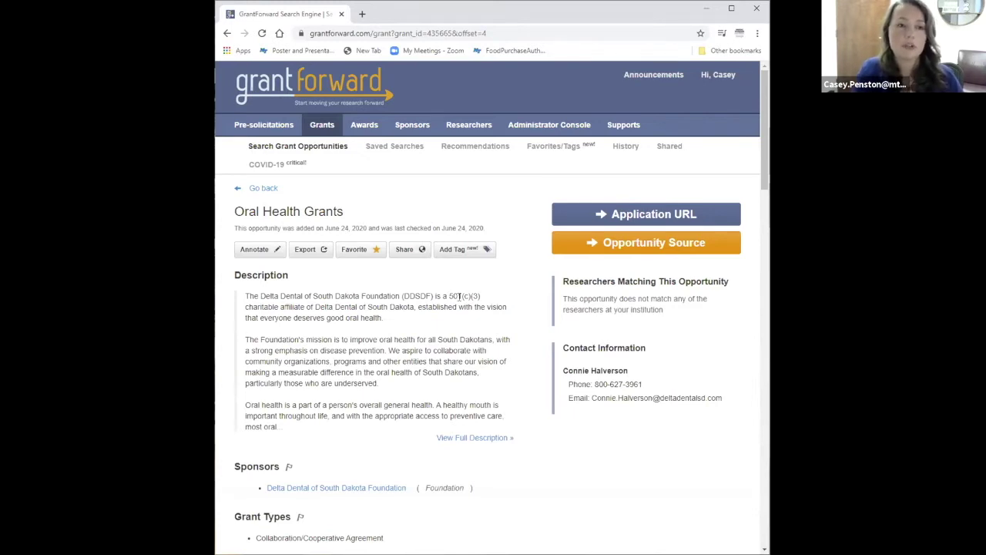
Remove Oral Health Grants from the favorites and add it back as a favorite
scroll(460, 296, down, 1)
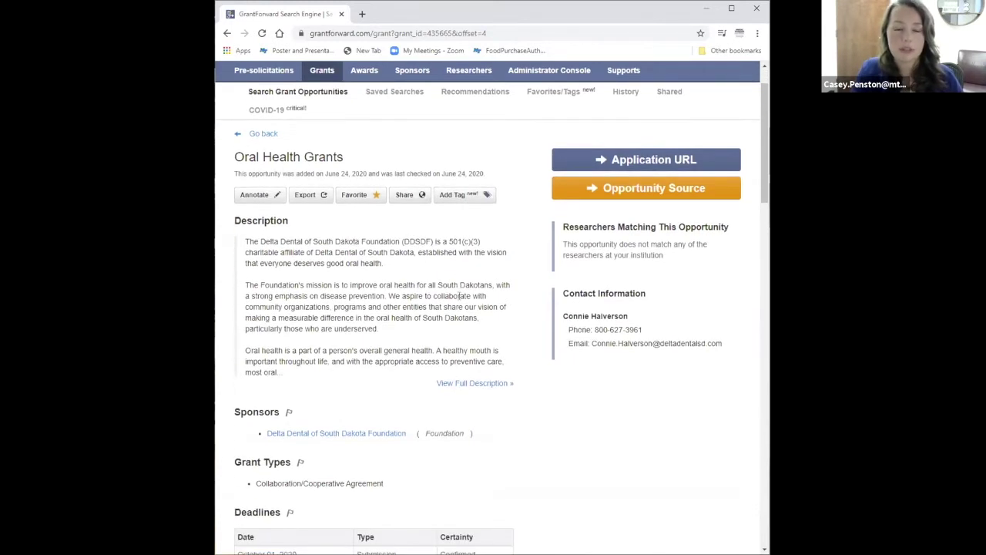
click(366, 196)
click(367, 197)
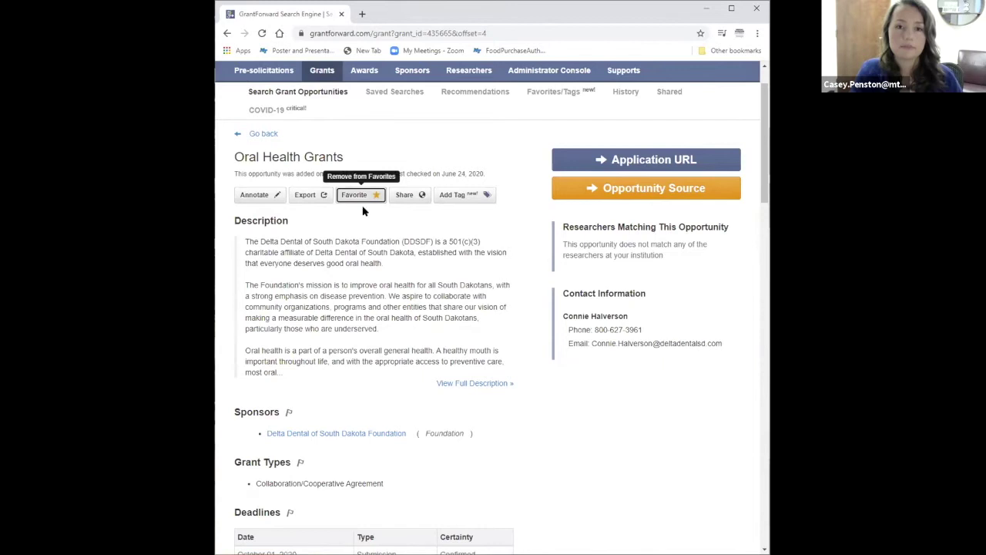
scroll(383, 220, down, 1)
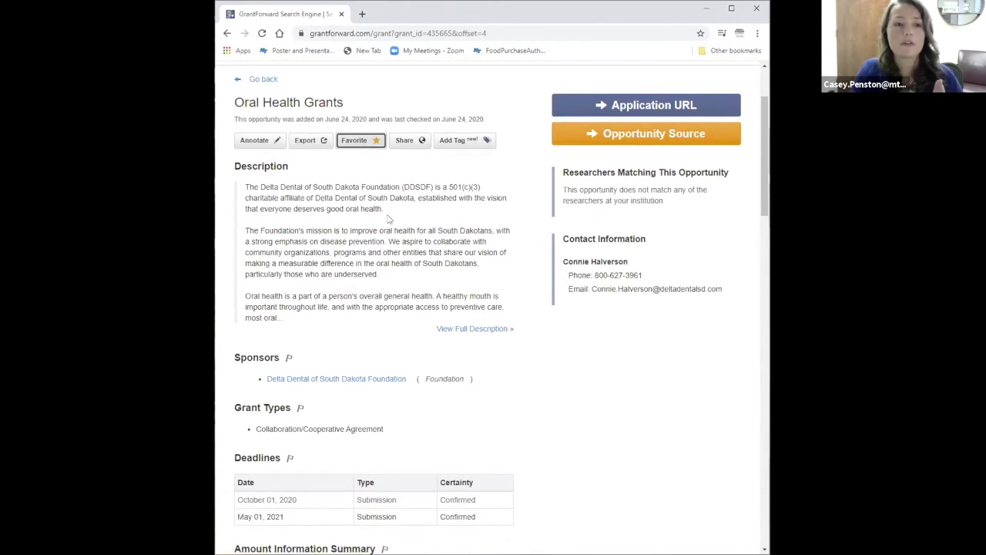
Open the list of favorite and tagged grants and review the saved opportunities
scroll(386, 220, up, 1)
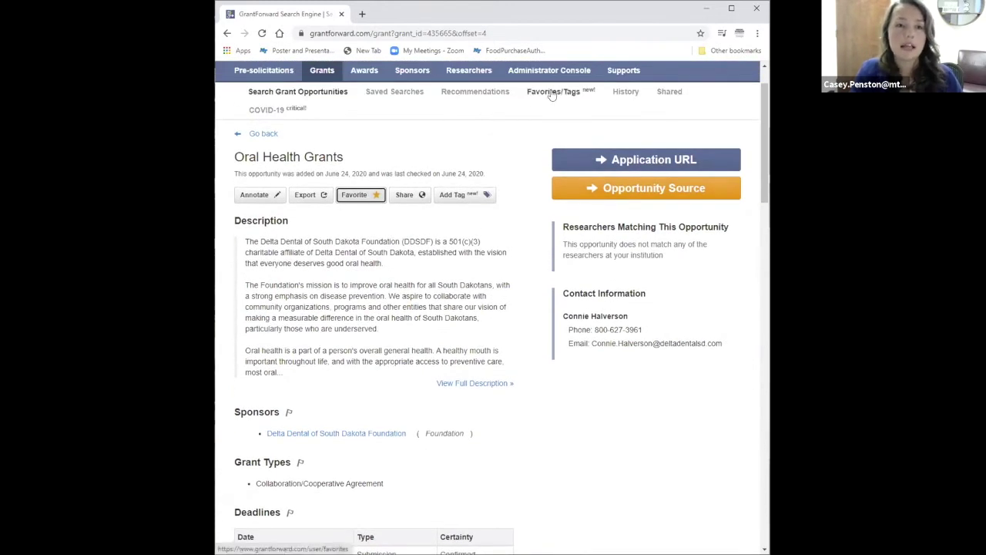
mouse_move(517, 86)
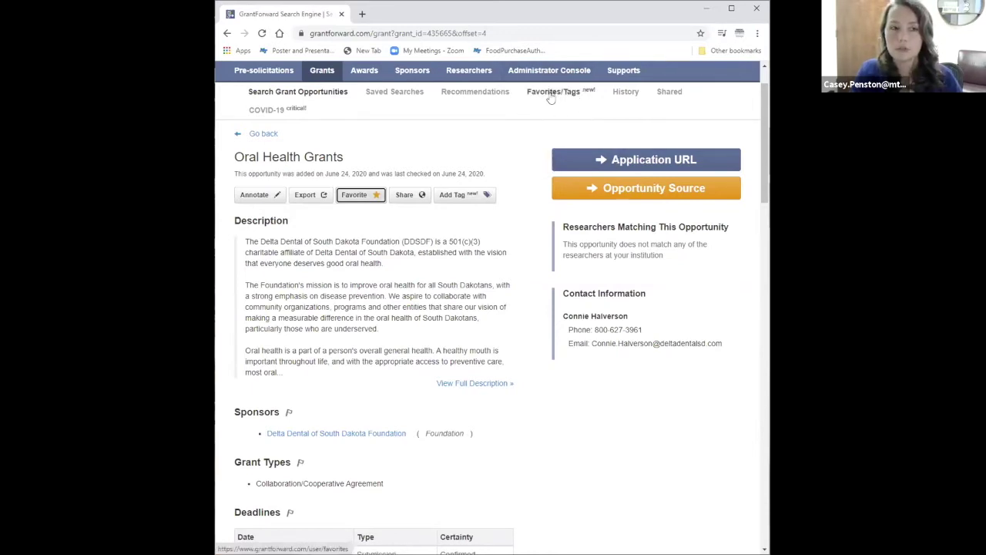
click(551, 93)
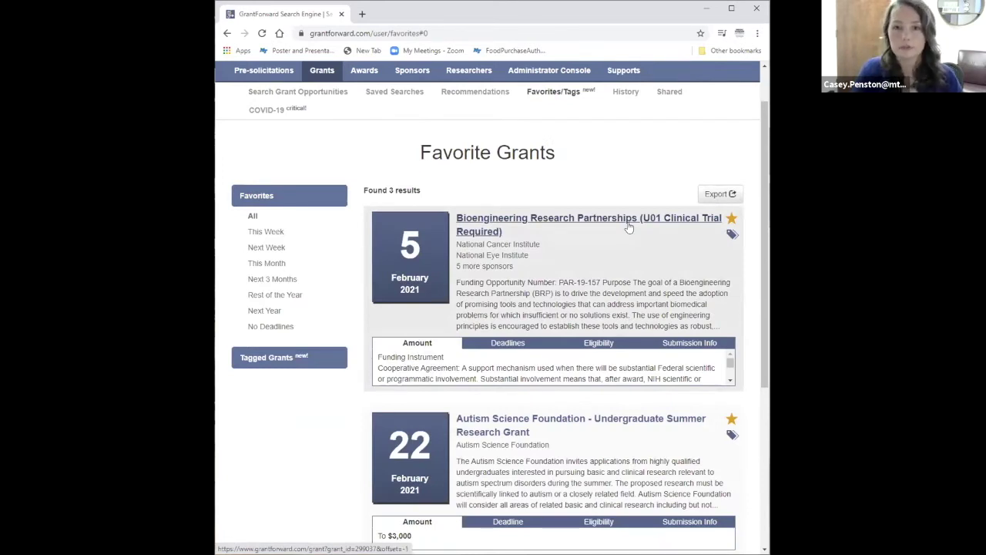
scroll(626, 284, down, 1)
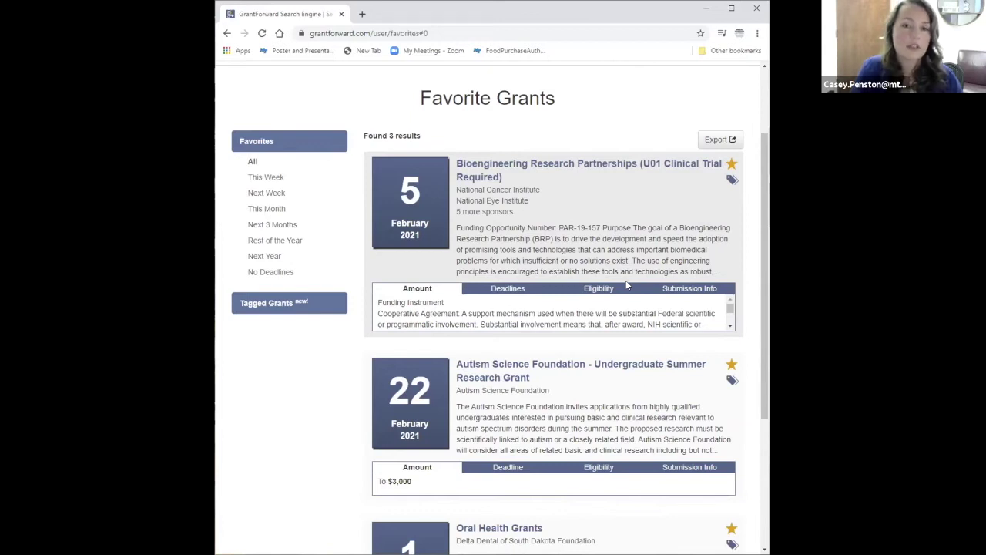
scroll(219, 66, up, 2)
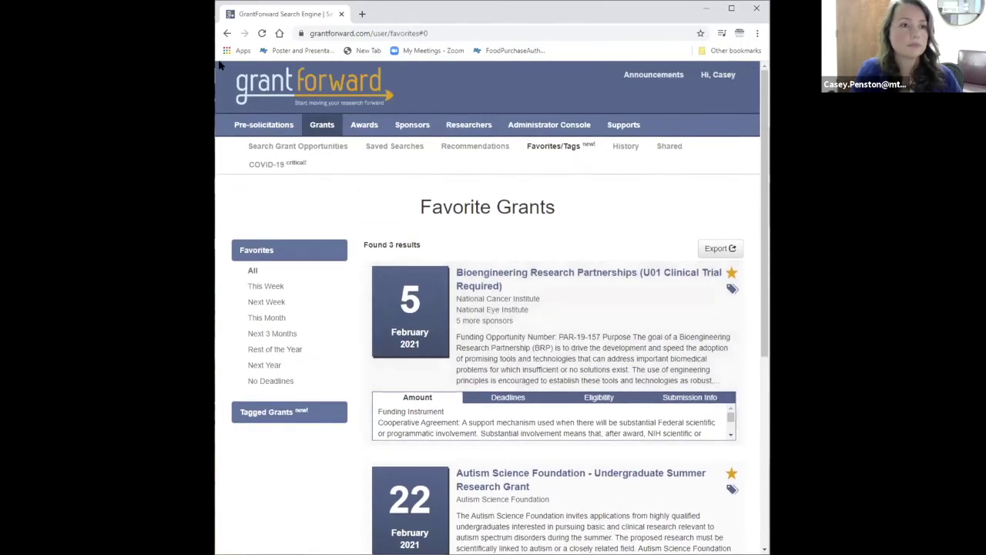
Return to the Oral Health Grants page and from there back to the grant search results
click(226, 33)
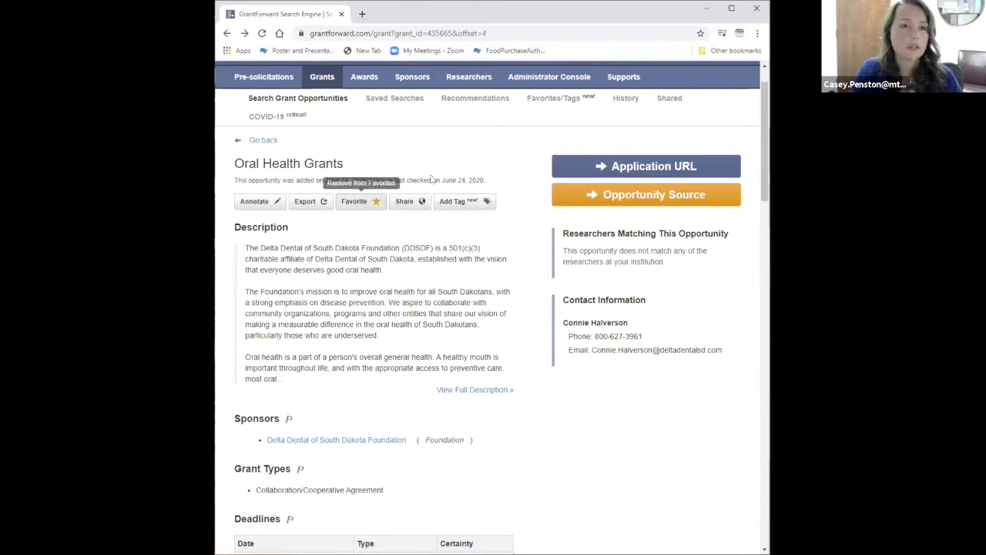
click(553, 98)
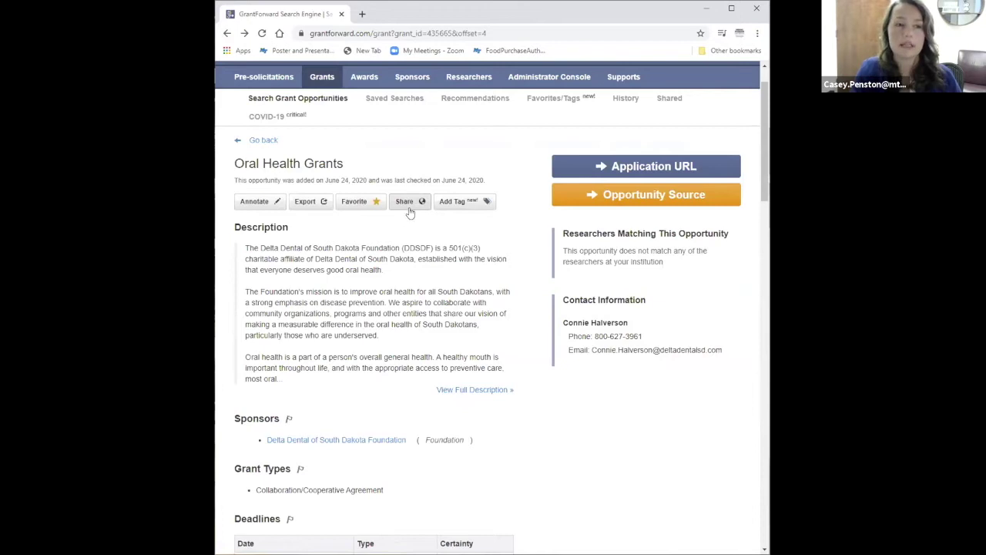
scroll(411, 216, up, 1)
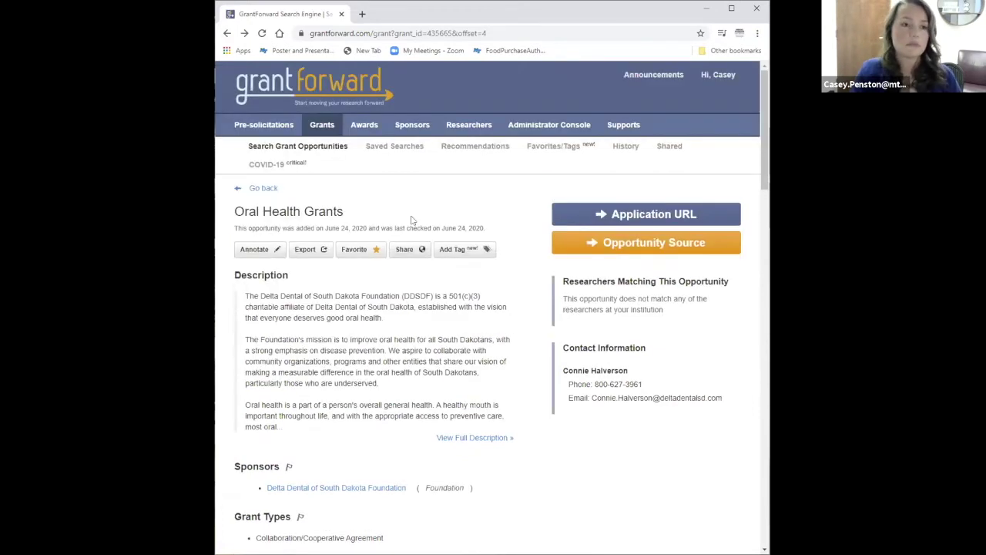
click(227, 33)
Expand the Grant Types filter and exclude Fellowship / Scholarship / Dissertation and Internship / Work-study from the life sciences results
scroll(707, 417, down, 2)
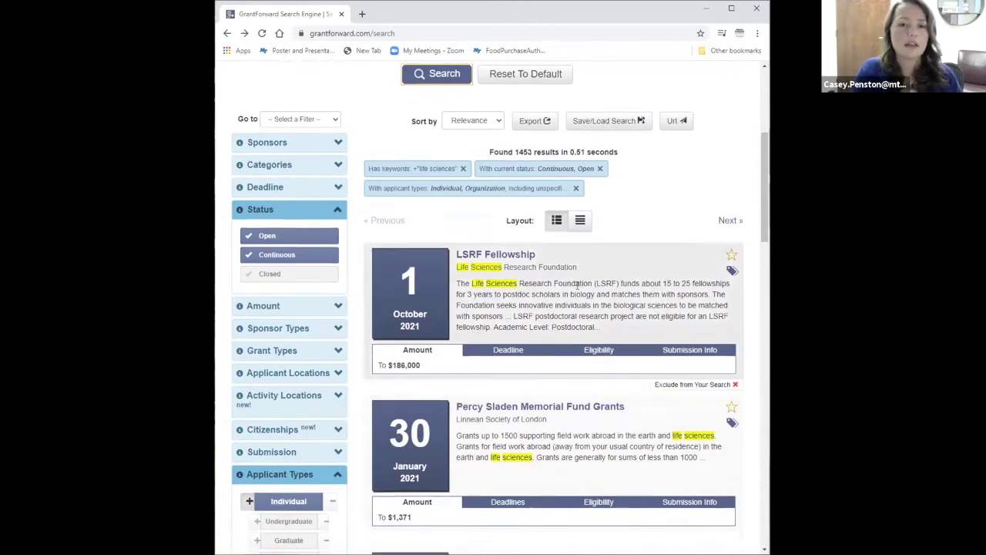
scroll(591, 437, down, 3)
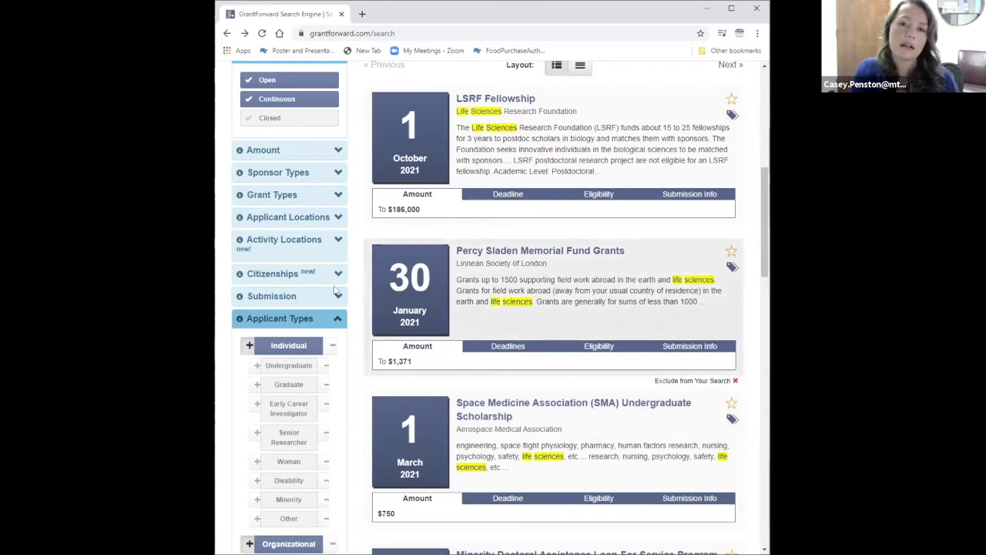
scroll(281, 274, up, 1)
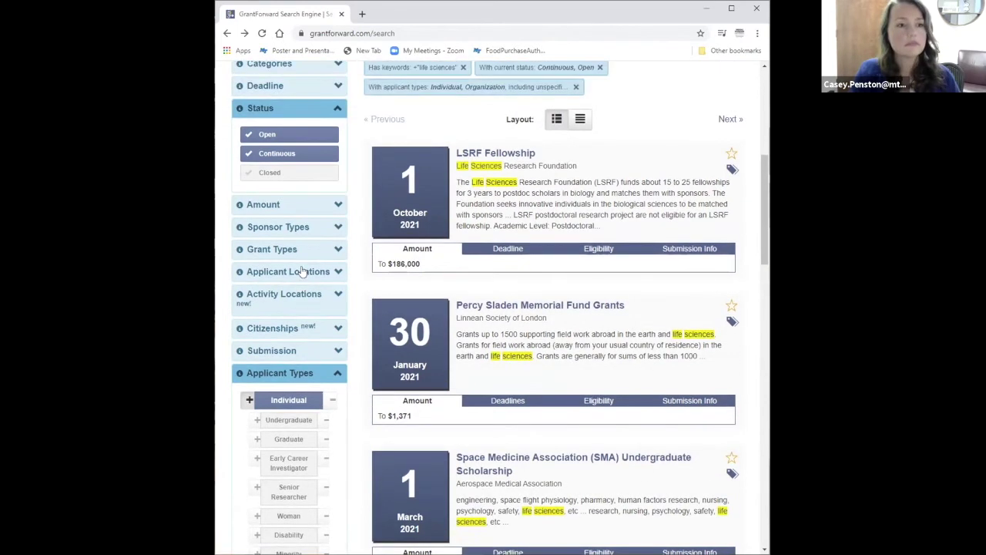
click(334, 249)
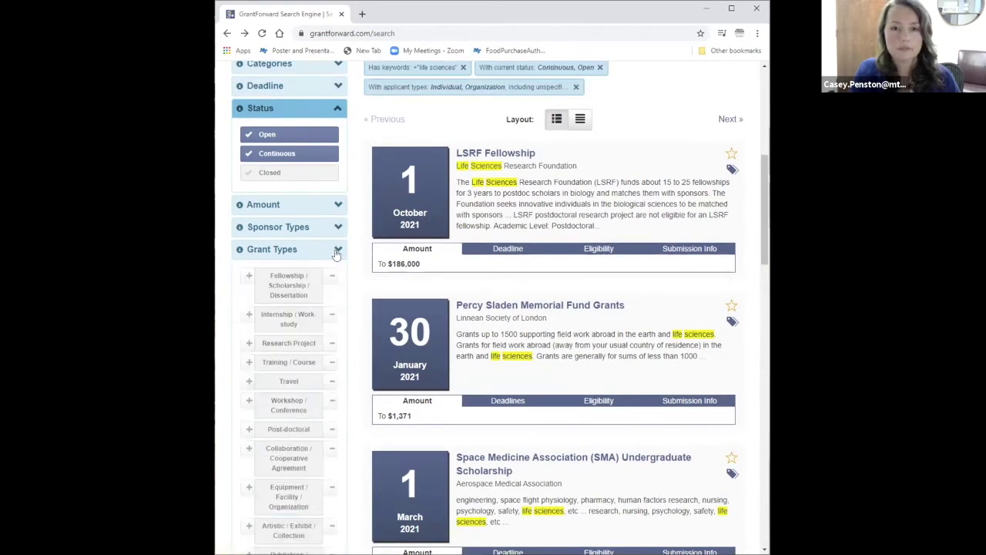
scroll(335, 255, down, 2)
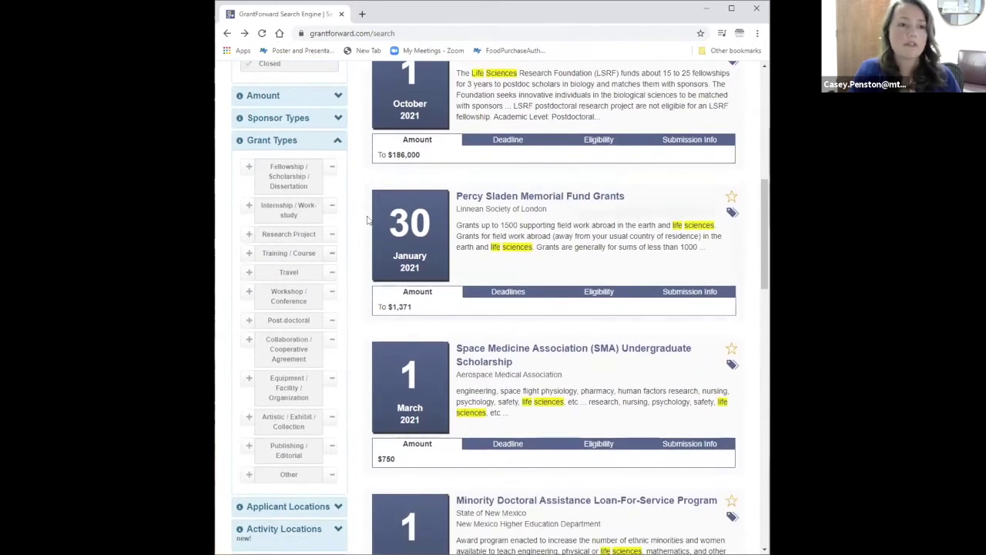
click(331, 169)
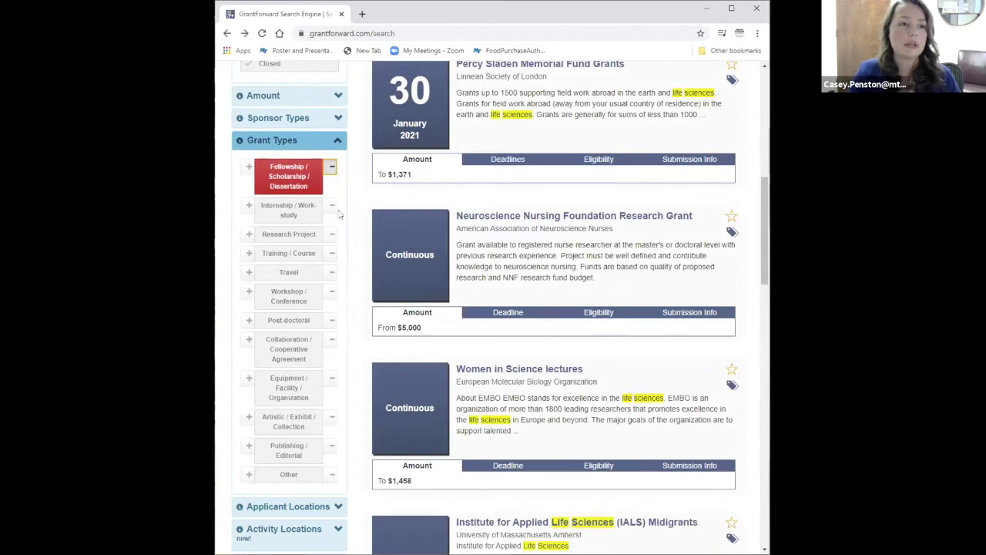
click(332, 205)
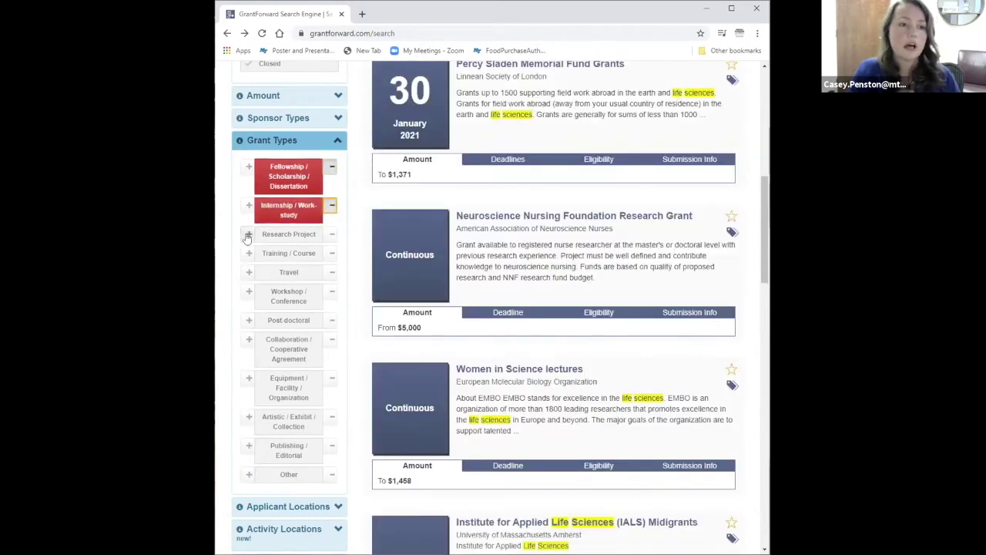
Include the Research Project, Workshop / Conference and Collaboration / Cooperative Agreement grant types, exclude Training / Course and Post-doctoral, and review the applied filters
click(249, 234)
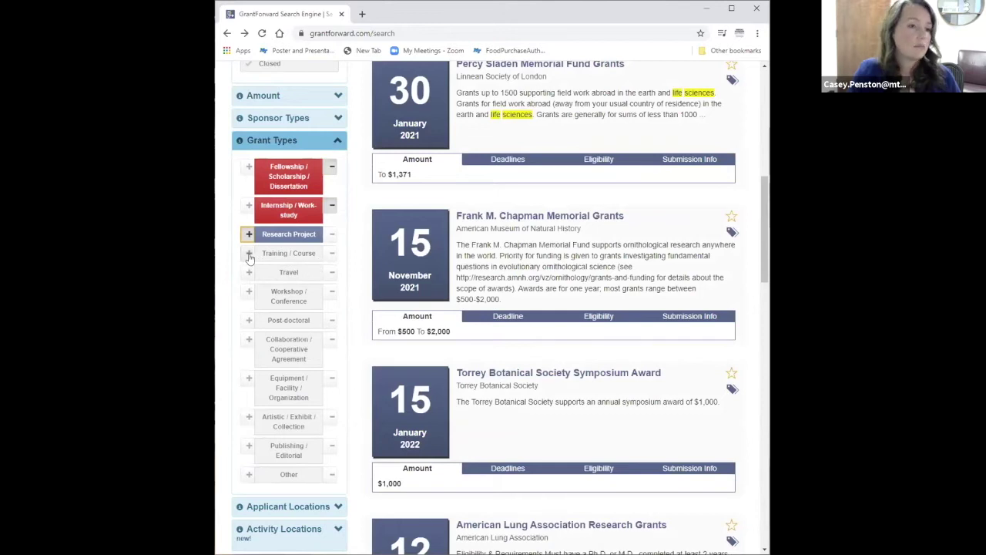
click(249, 254)
click(249, 291)
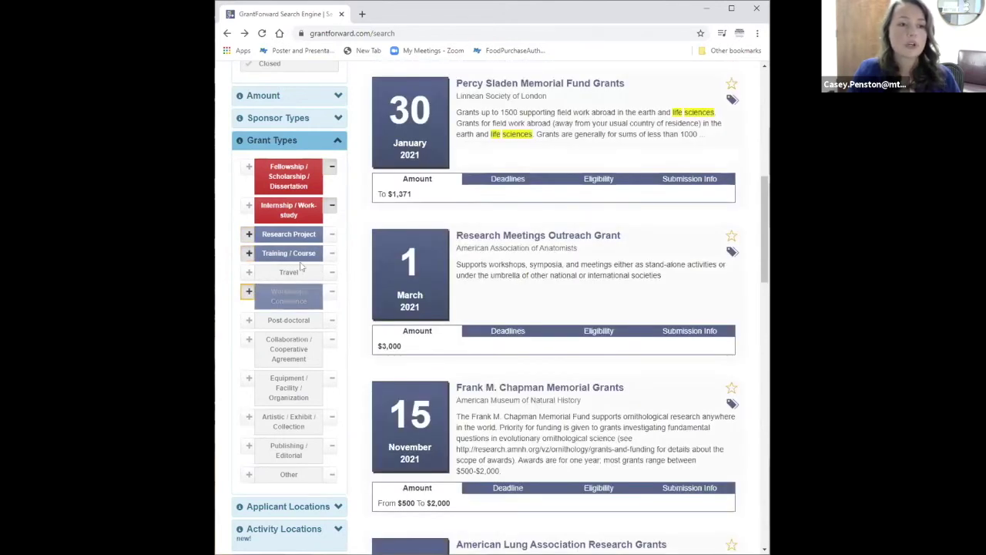
click(332, 252)
click(332, 320)
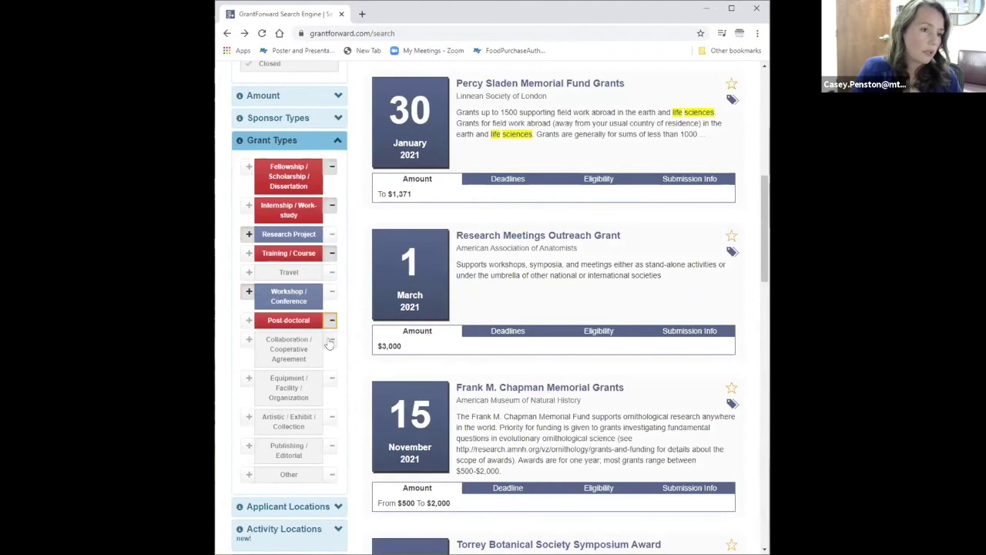
click(249, 340)
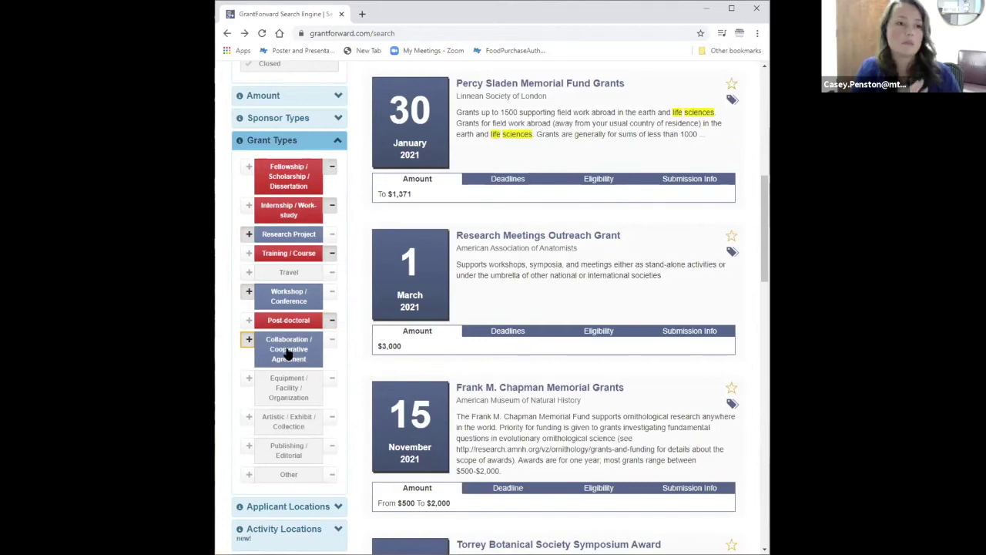
scroll(336, 320, down, 2)
scroll(385, 330, up, 4)
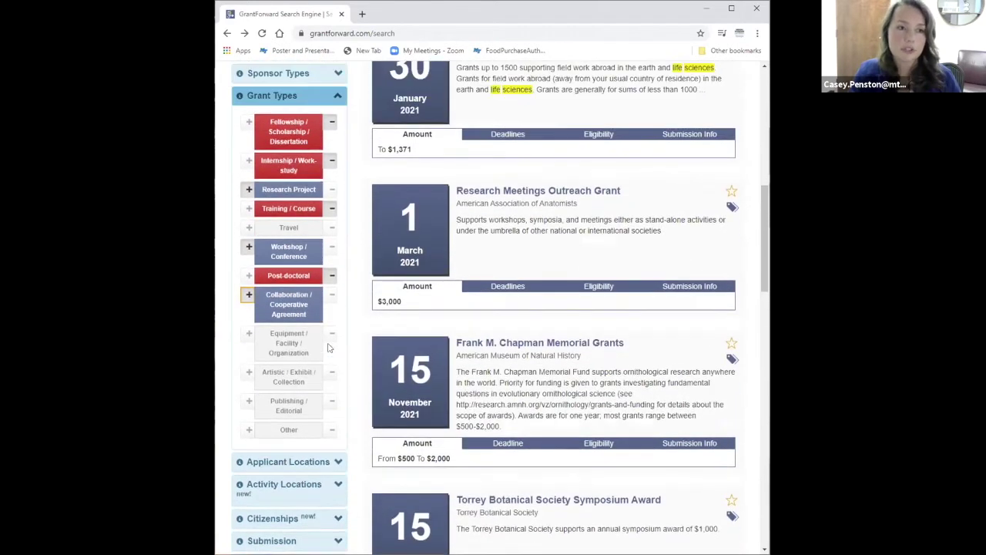
scroll(412, 330, up, 3)
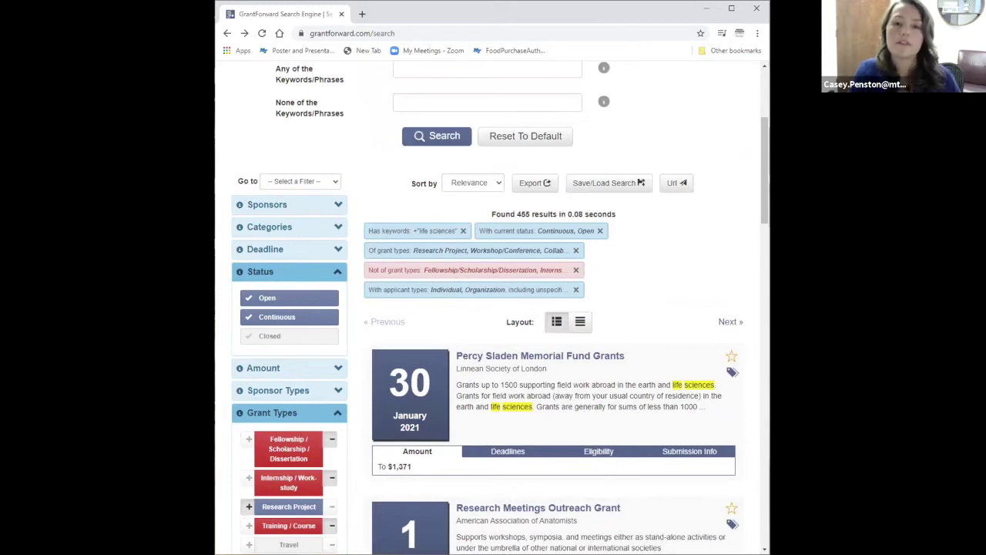
Expand the Sponsors filter and include National Institutes of Health and National Science Foundation as sponsors
scroll(601, 262, down, 1)
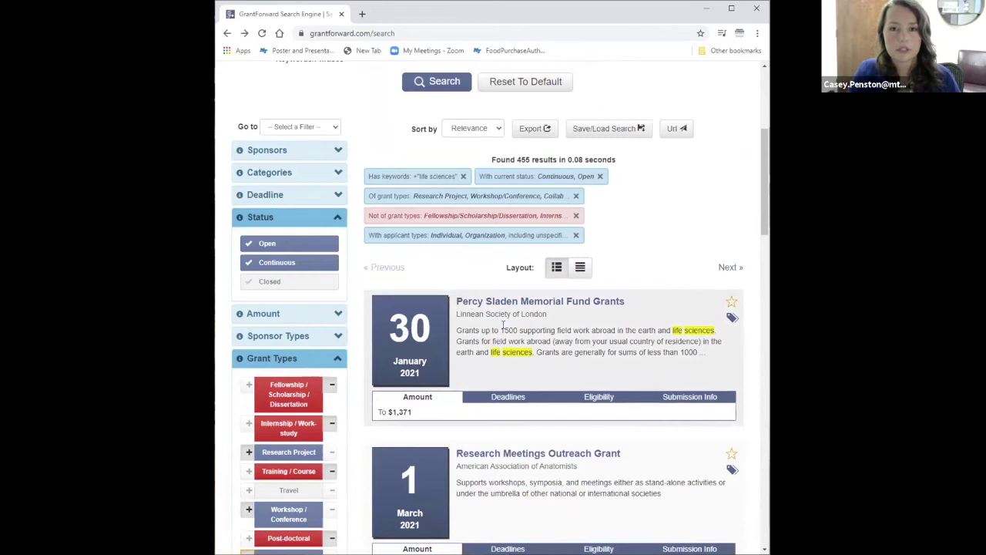
scroll(552, 311, up, 1)
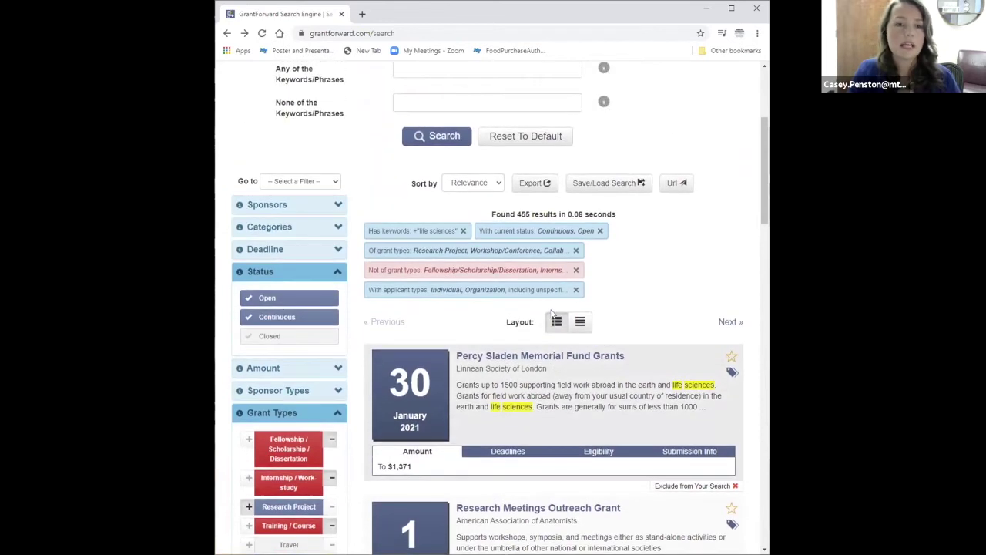
click(314, 207)
click(289, 226)
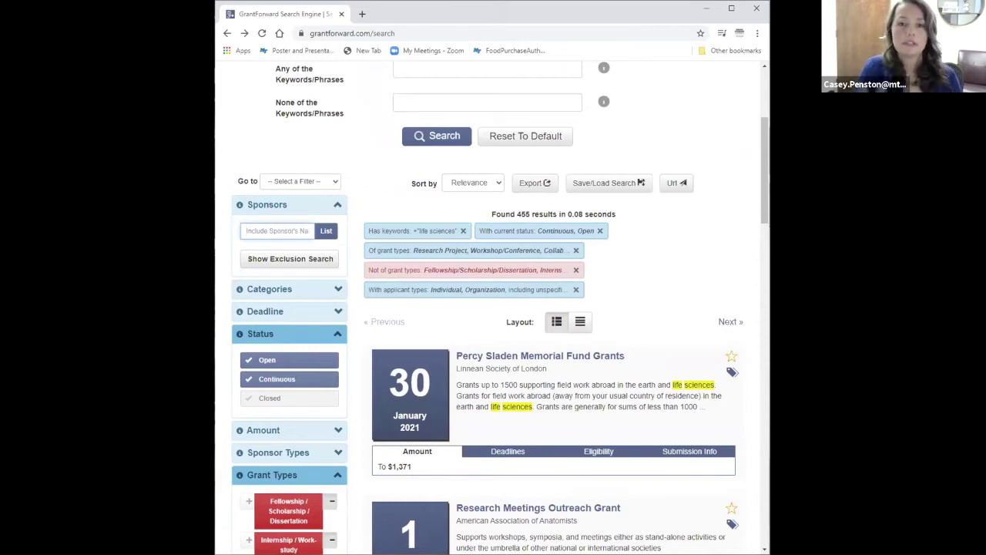
text(N)
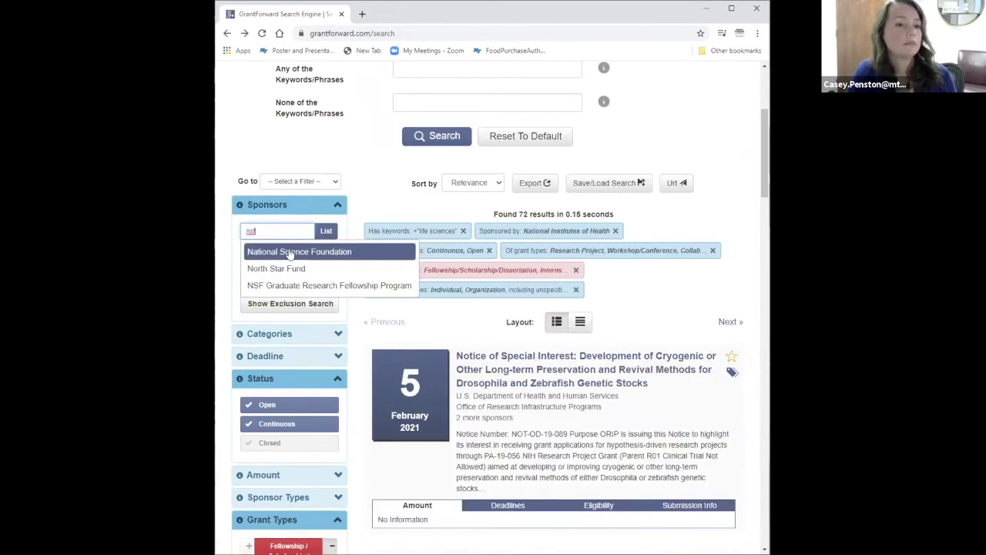
click(290, 252)
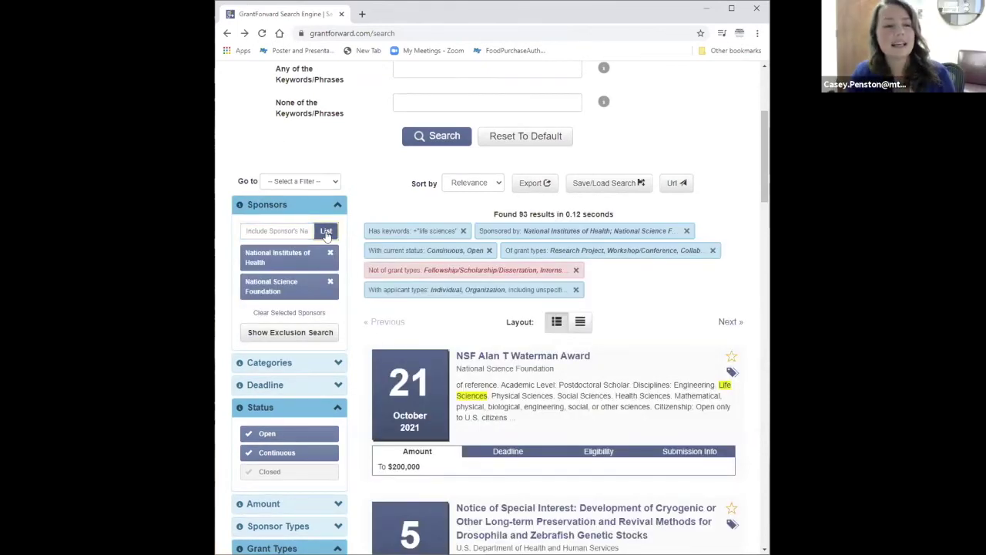
Search the full sponsor list for "bill" and include Bill and Melinda Gates Foundation in the sponsor filter
click(326, 233)
click(360, 137)
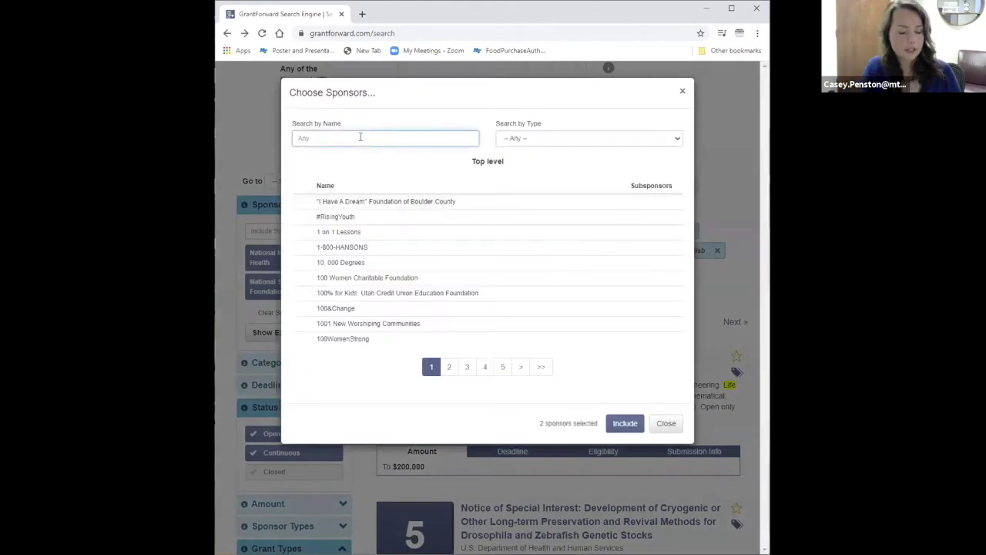
text(bill)
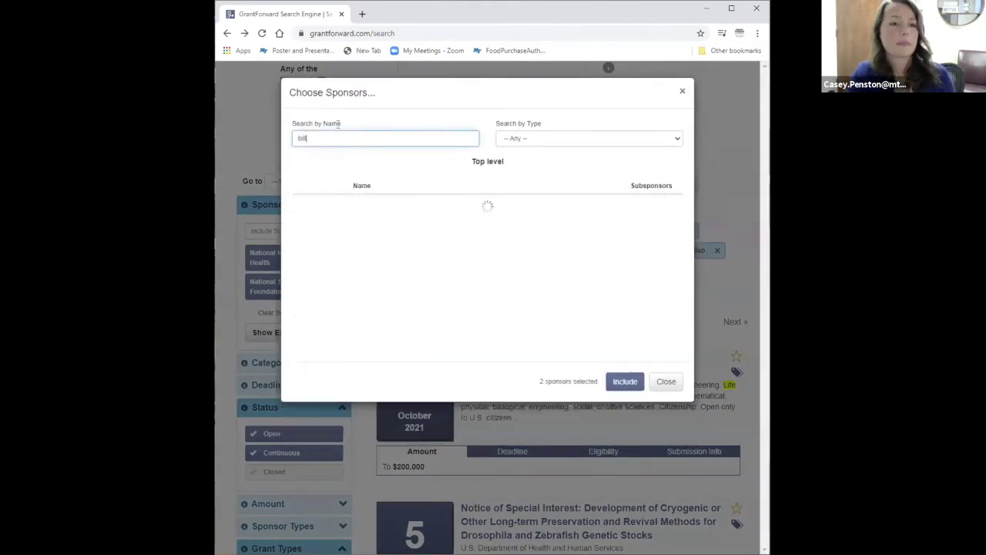
click(373, 203)
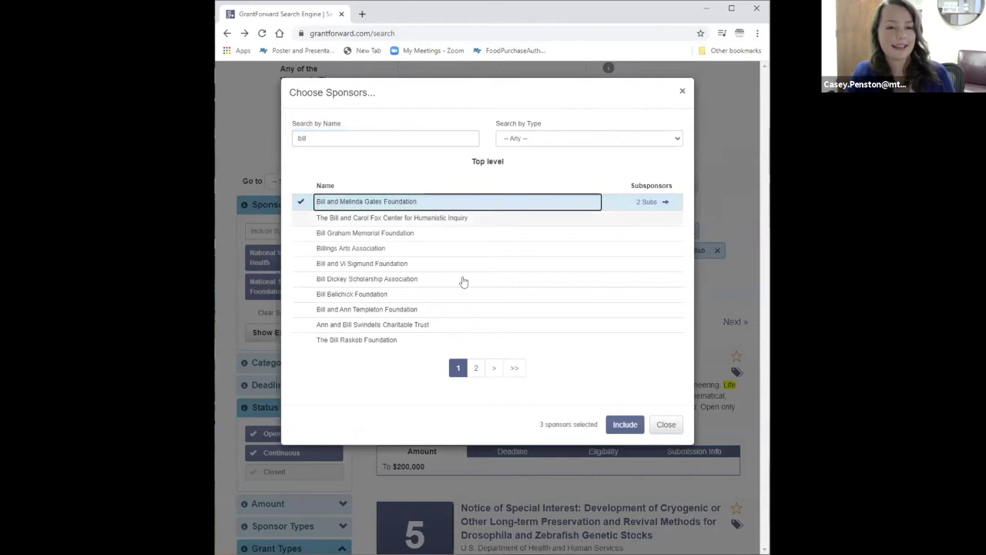
click(625, 425)
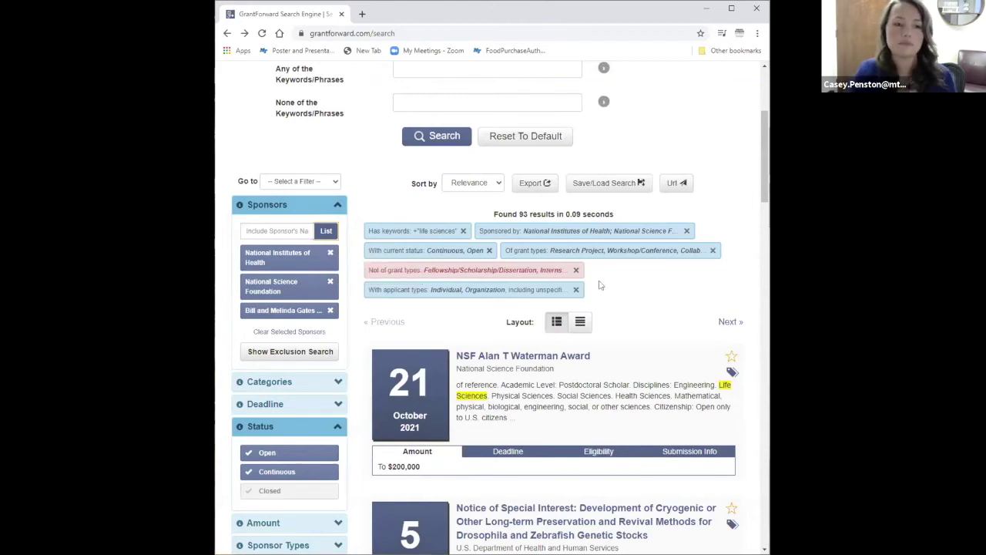
Expand the Categories filter and browse its full category list down to Life Sciences
scroll(343, 307, down, 2)
click(339, 220)
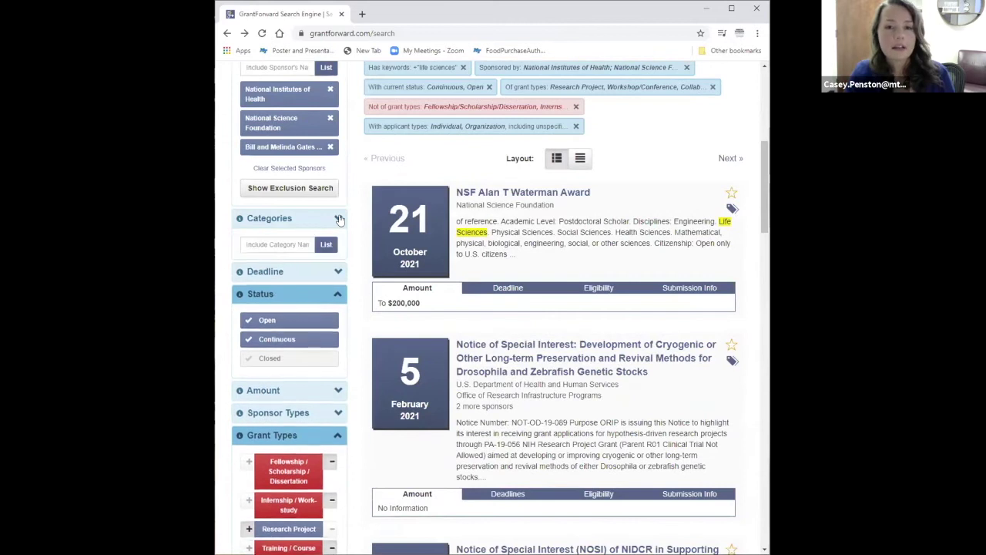
scroll(332, 240, down, 1)
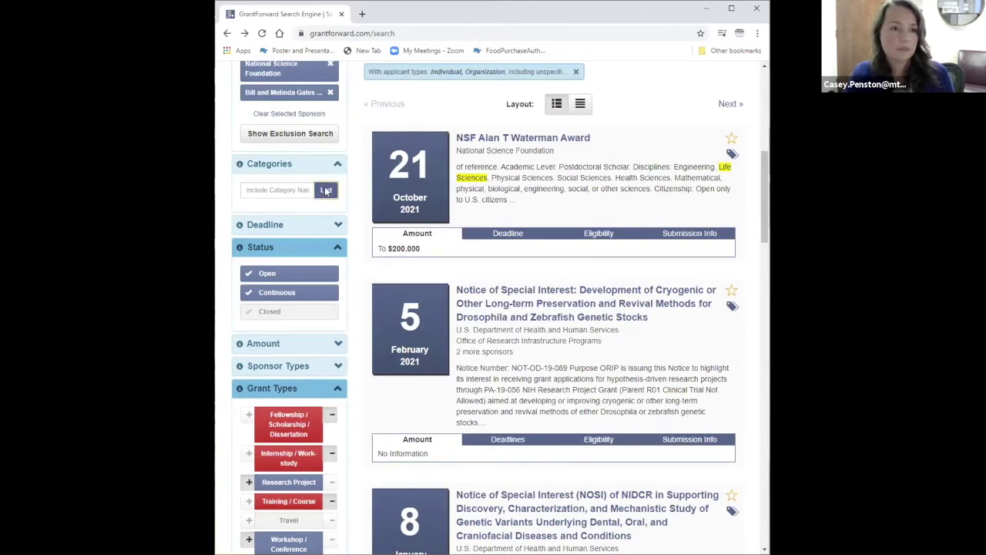
click(326, 190)
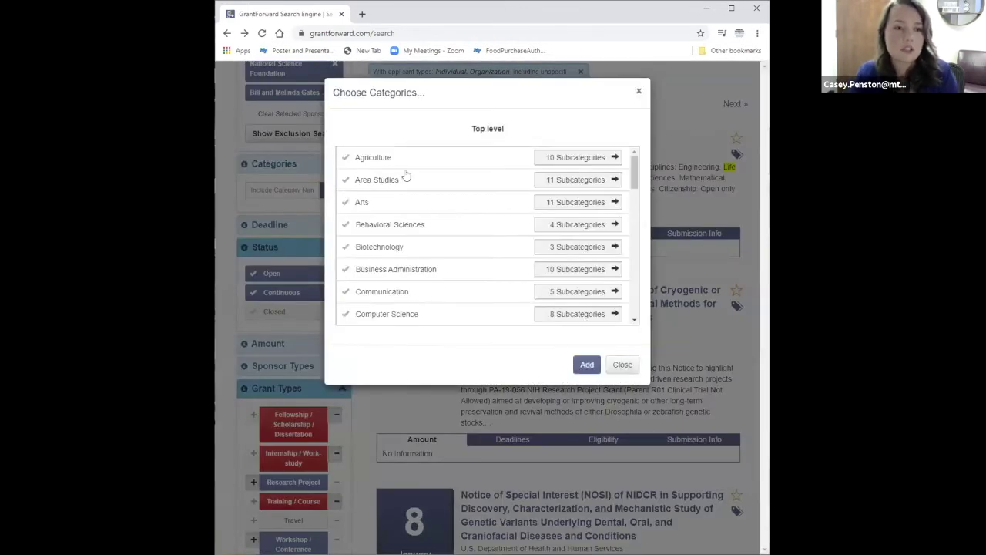
scroll(474, 185, down, 4)
scroll(475, 189, down, 5)
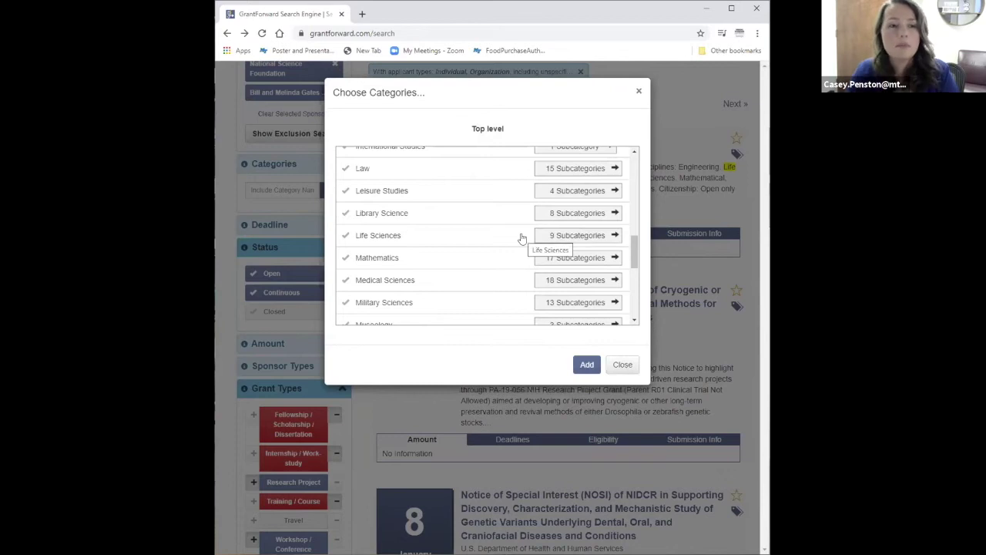
Select the entire Life Sciences category, view its subcategories and return to the top-level category list
click(387, 234)
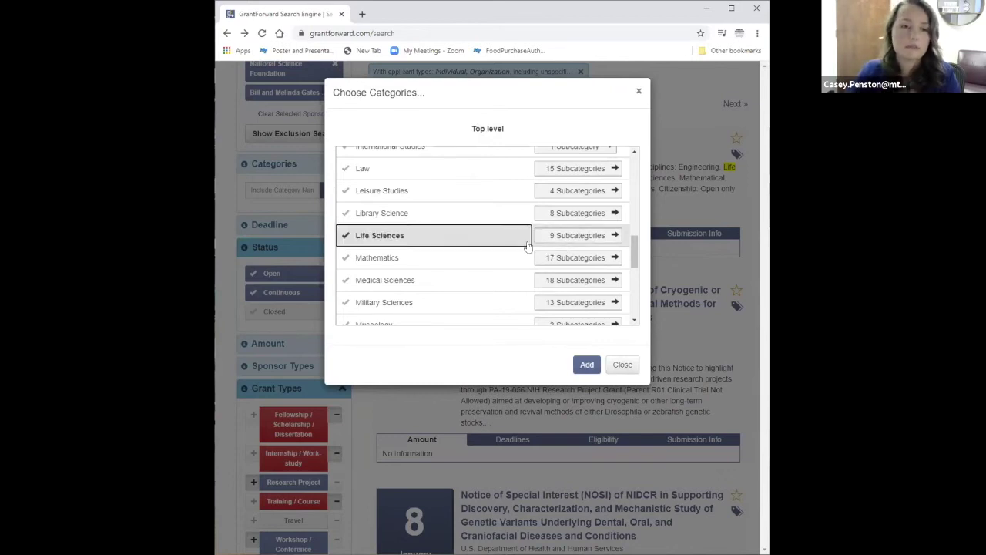
click(569, 237)
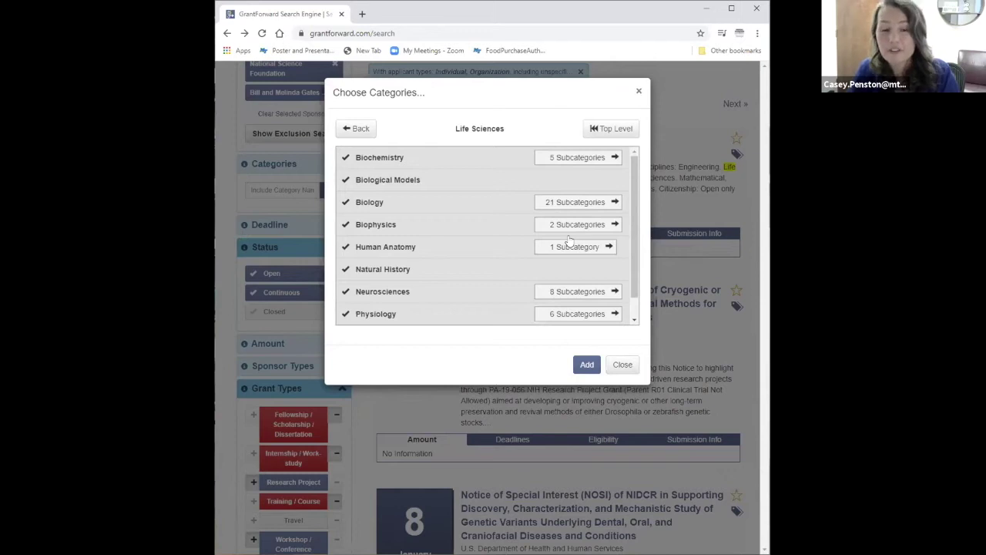
click(360, 129)
scroll(440, 193, down, 7)
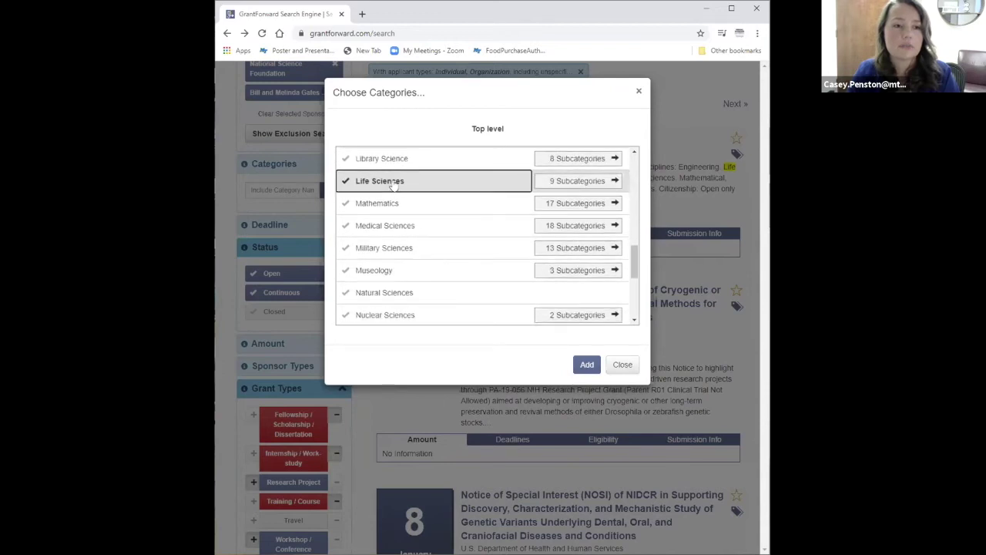
Add the Growth Factors category, found under Life Sciences, Biology and Developmental Biology, to the category filter
click(572, 183)
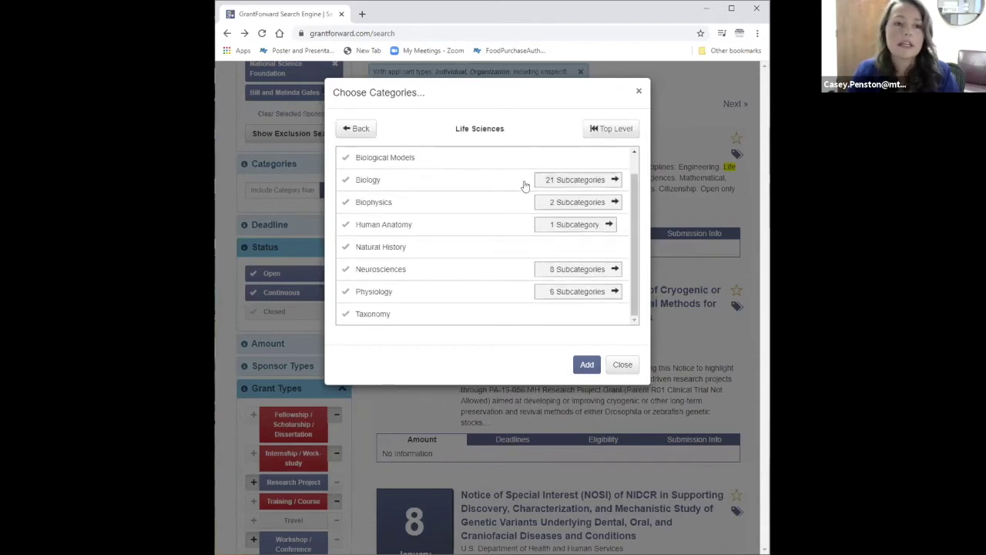
click(567, 185)
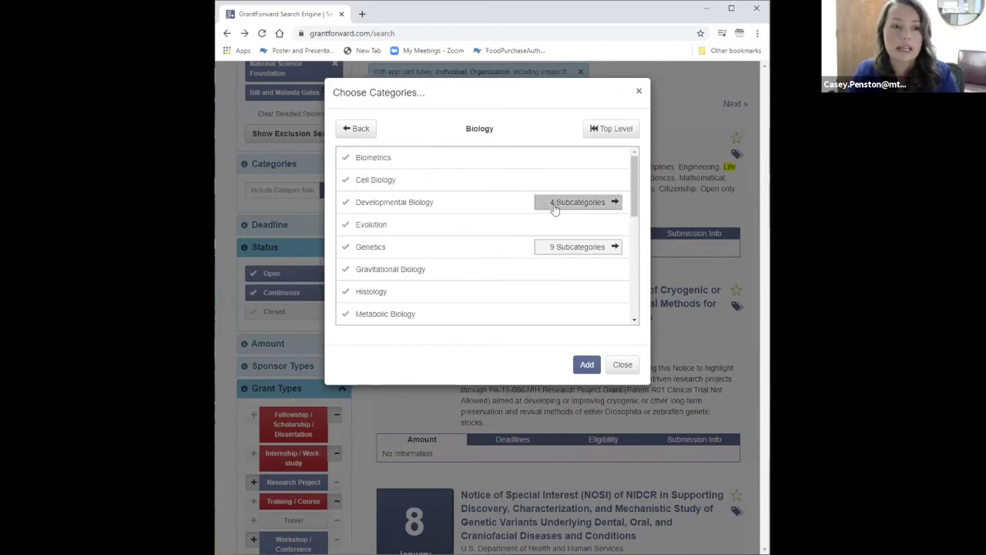
click(561, 203)
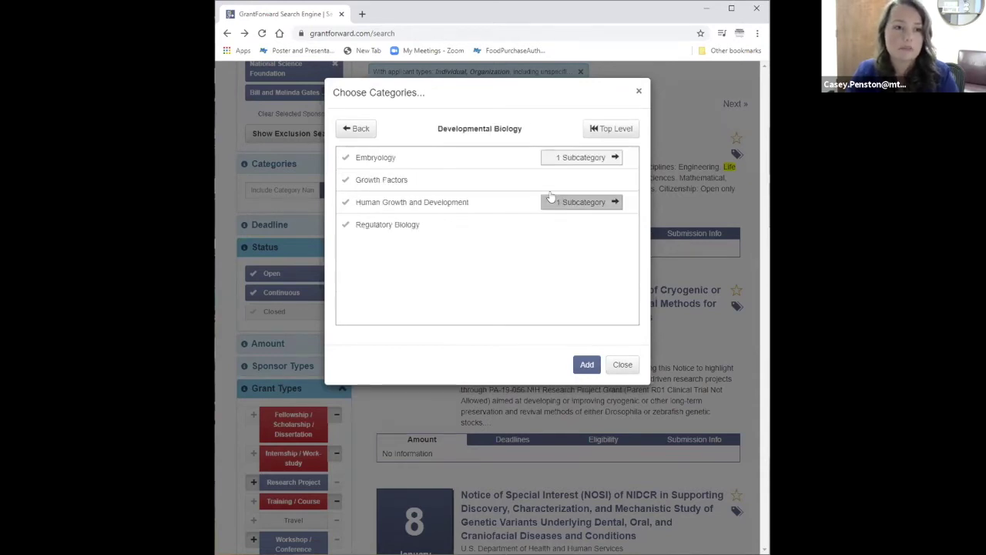
click(392, 178)
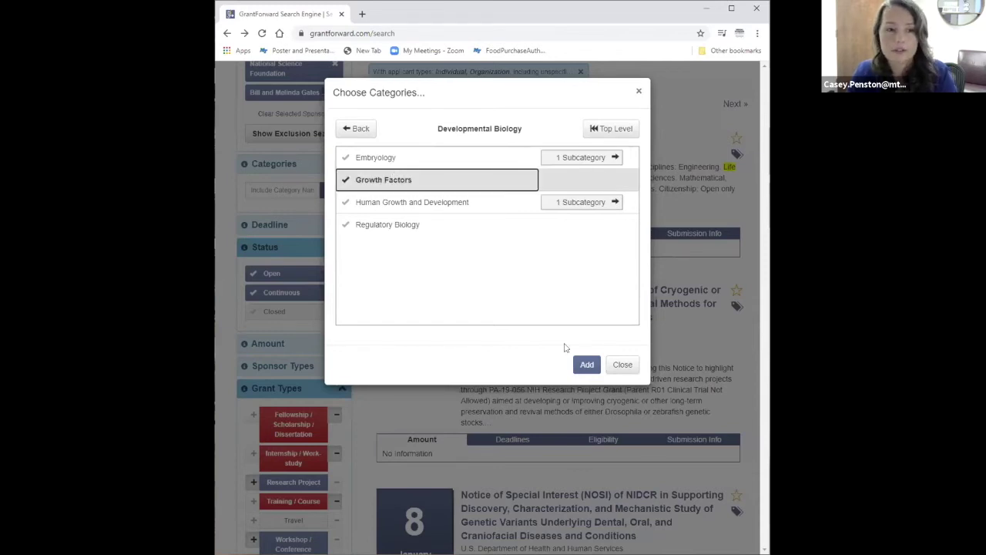
click(586, 365)
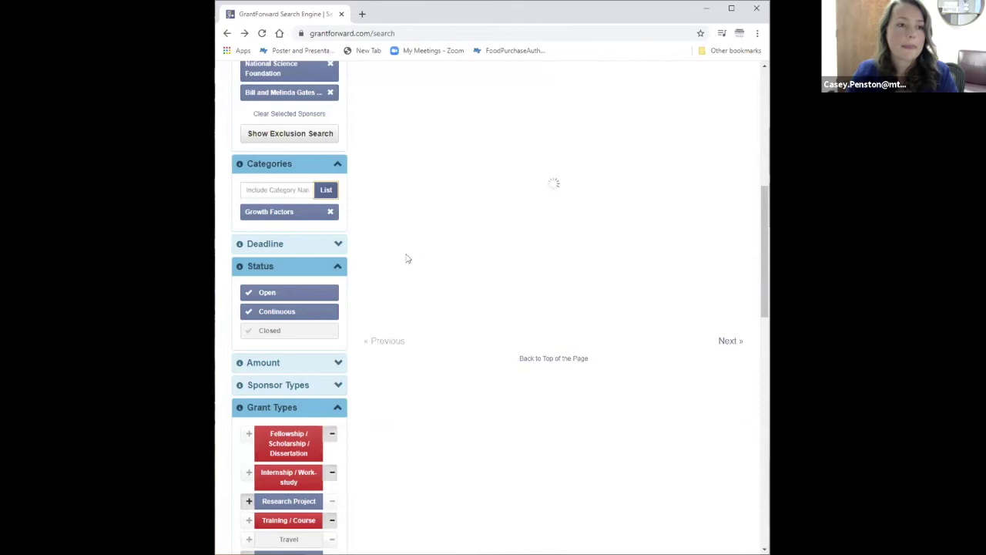
Expand the Deadline filter and review its date range fields and the Status options
click(328, 243)
scroll(346, 257, down, 1)
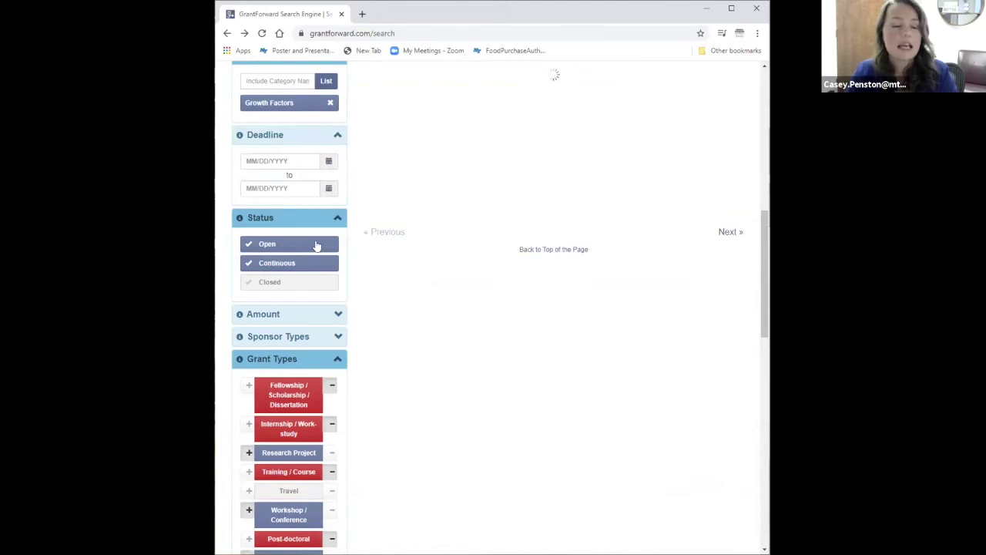
scroll(316, 245, down, 2)
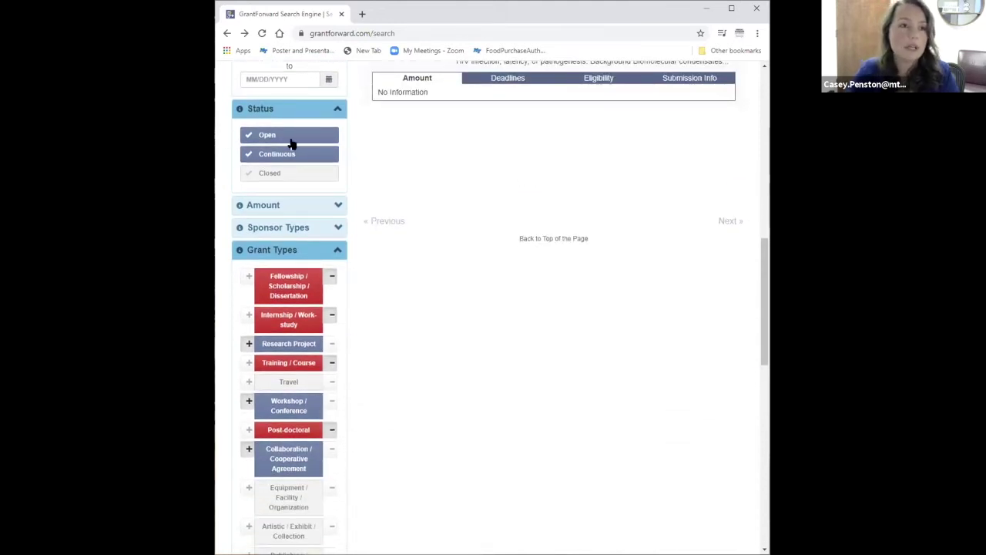
scroll(299, 142, down, 3)
scroll(301, 135, up, 1)
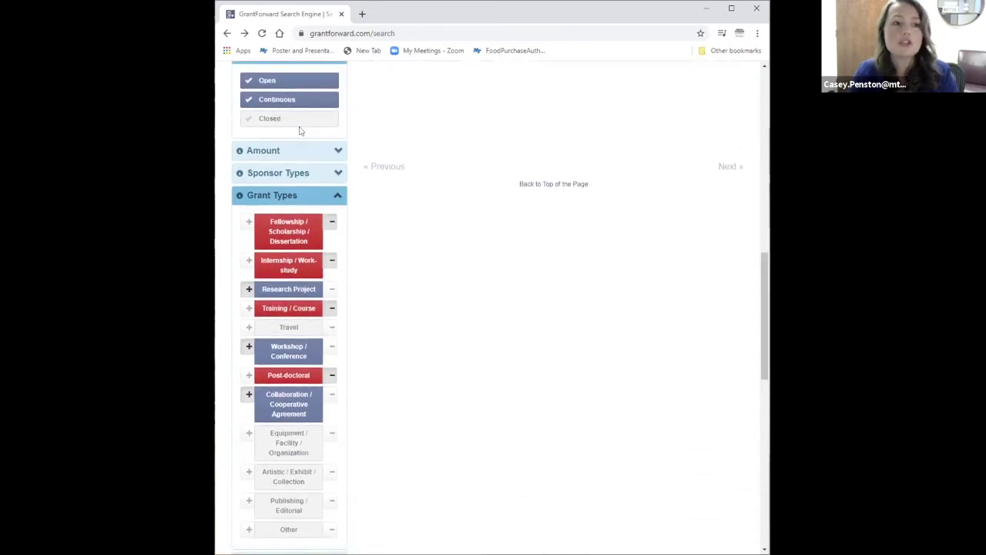
scroll(305, 126, up, 1)
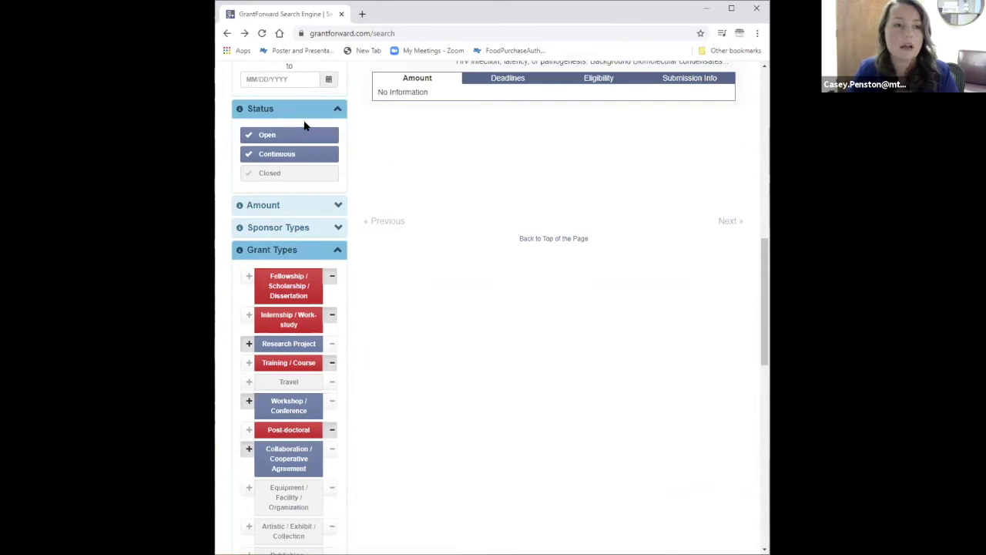
Expand the Amount and Sponsor Types filters and review the options they offer
click(305, 205)
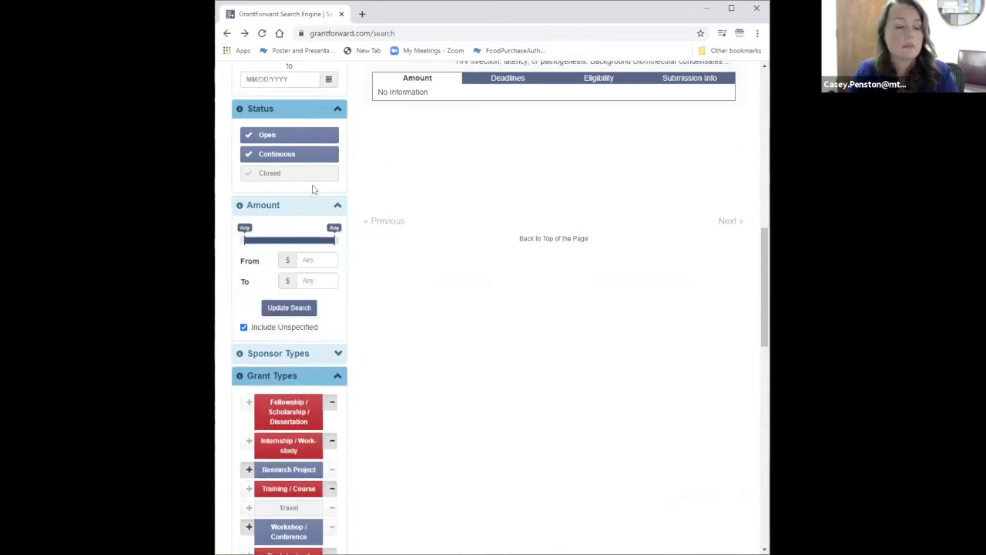
scroll(312, 191, down, 1)
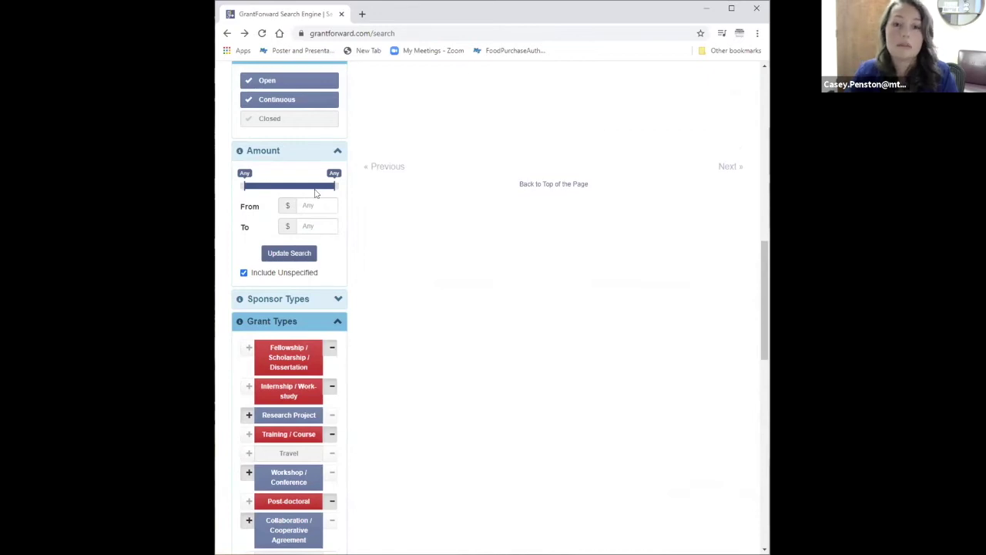
scroll(319, 194, down, 1)
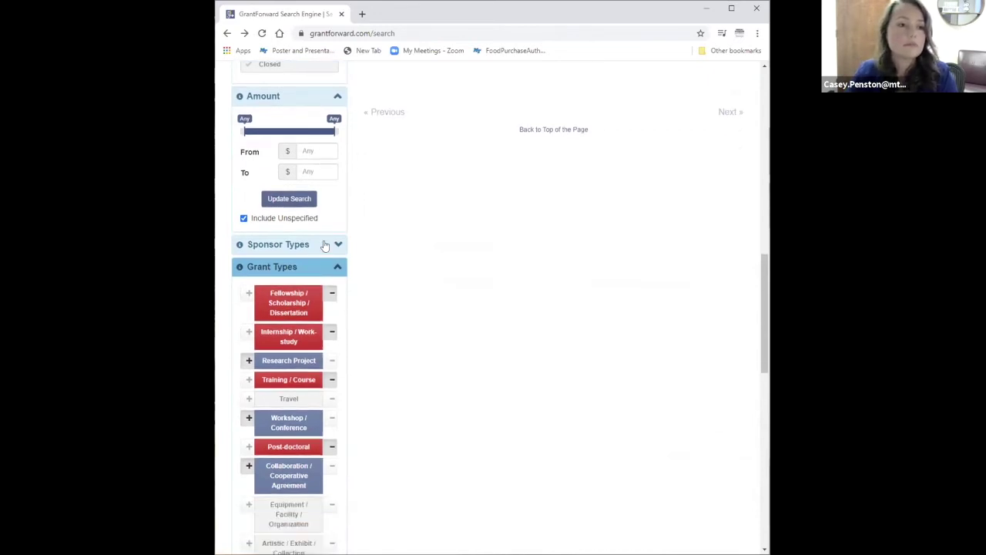
click(327, 242)
scroll(329, 240, down, 1)
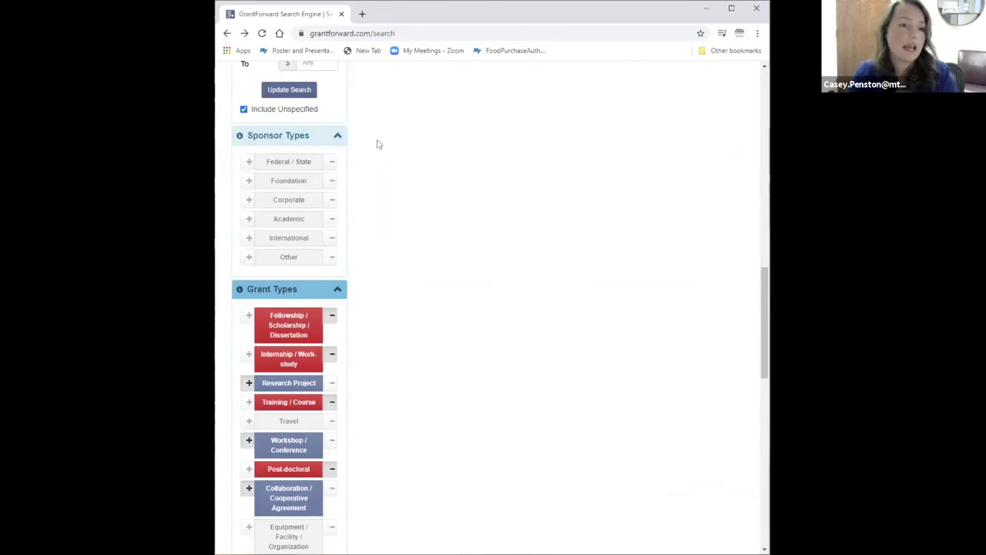
scroll(331, 202, down, 1)
Expand the Applicant Locations filter and look through the remaining filters, including Applicant Types, before returning to Sponsor Types
scroll(334, 214, down, 5)
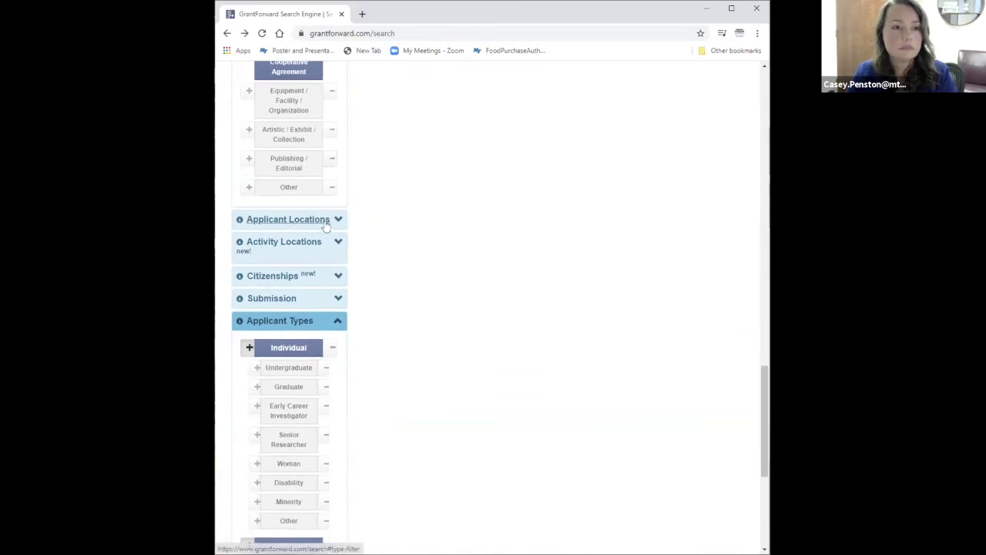
click(339, 222)
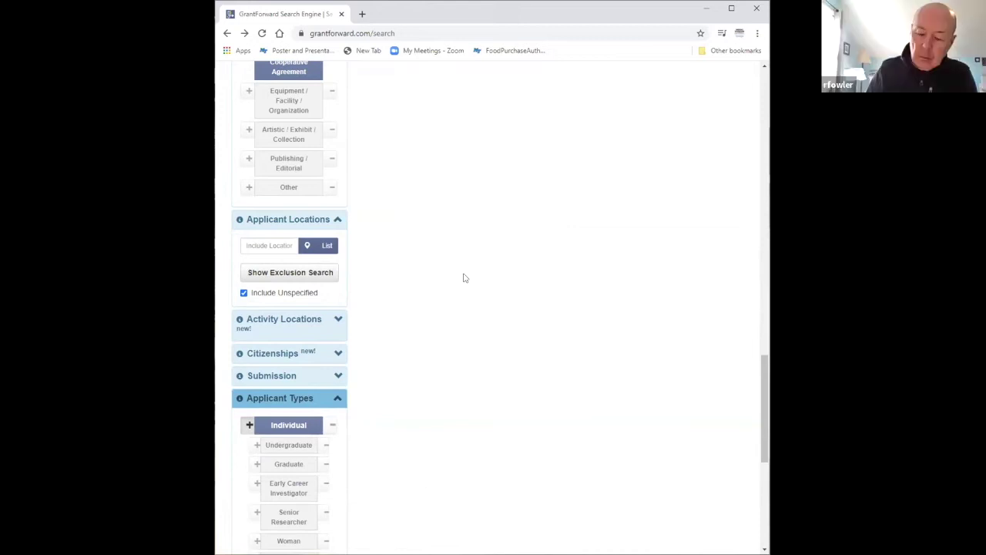
scroll(462, 245, down, 2)
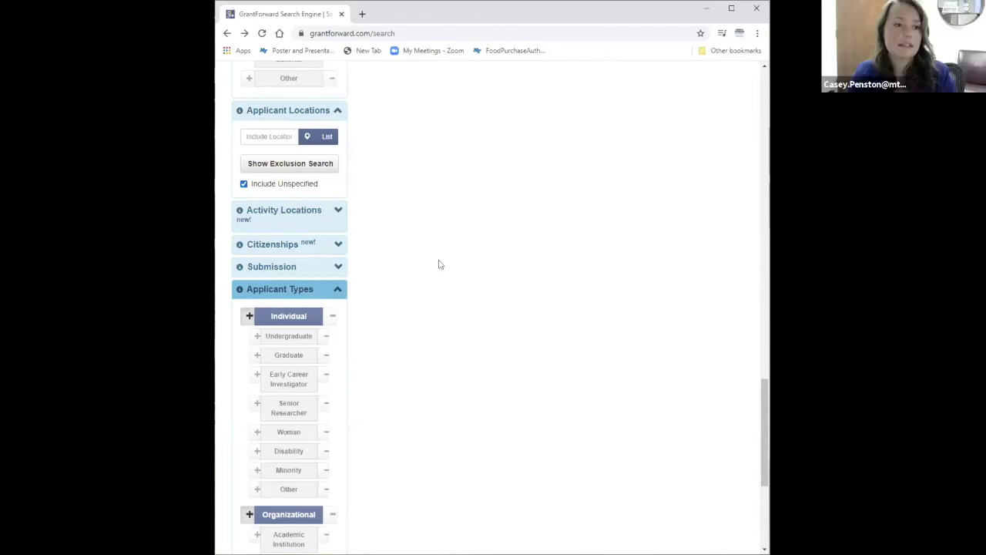
scroll(439, 263, up, 1)
scroll(357, 152, down, 3)
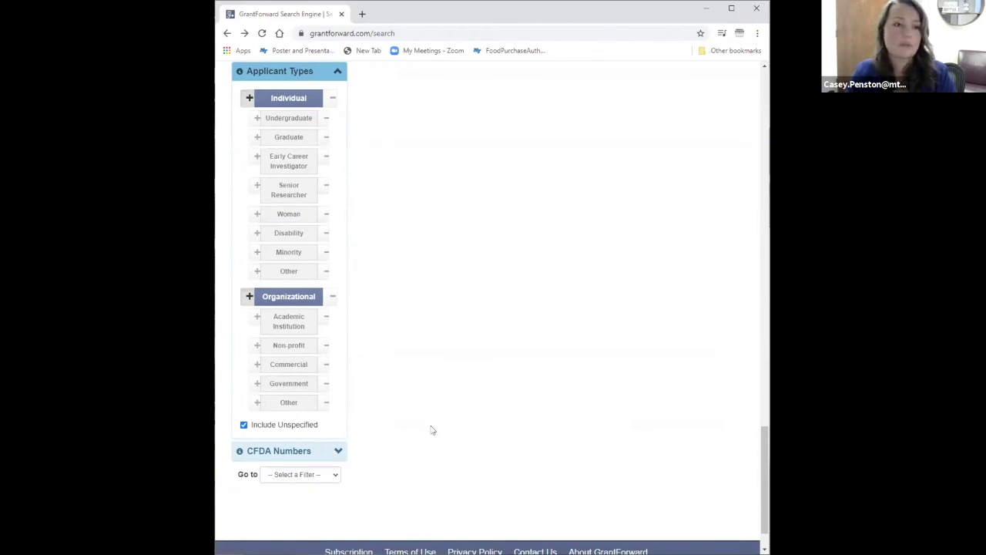
scroll(432, 430, up, 1)
scroll(431, 430, up, 10)
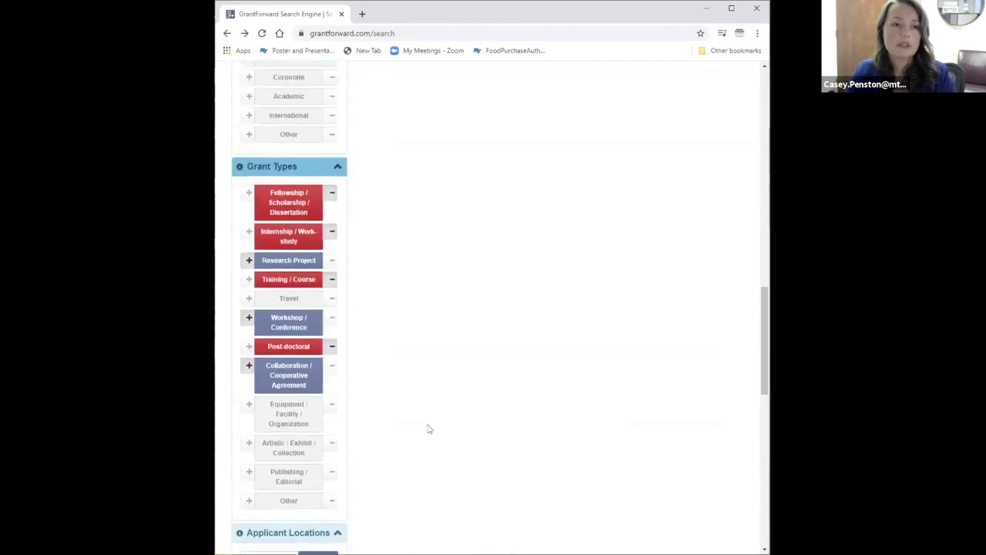
scroll(429, 429, up, 3)
scroll(429, 428, down, 2)
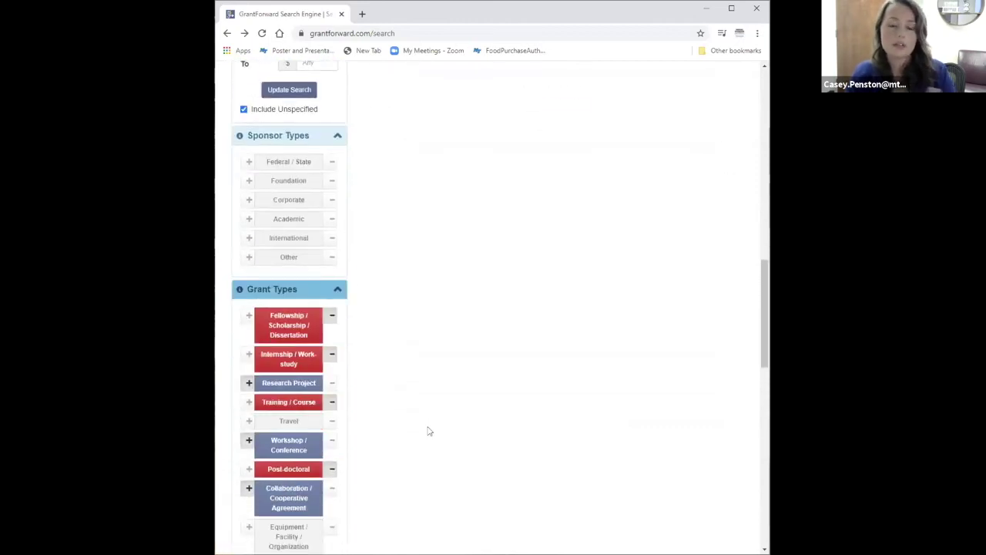
Open the Save a Search dialog for the filtered search, review the Alert frequency choices, and close it without saving
scroll(429, 431, up, 5)
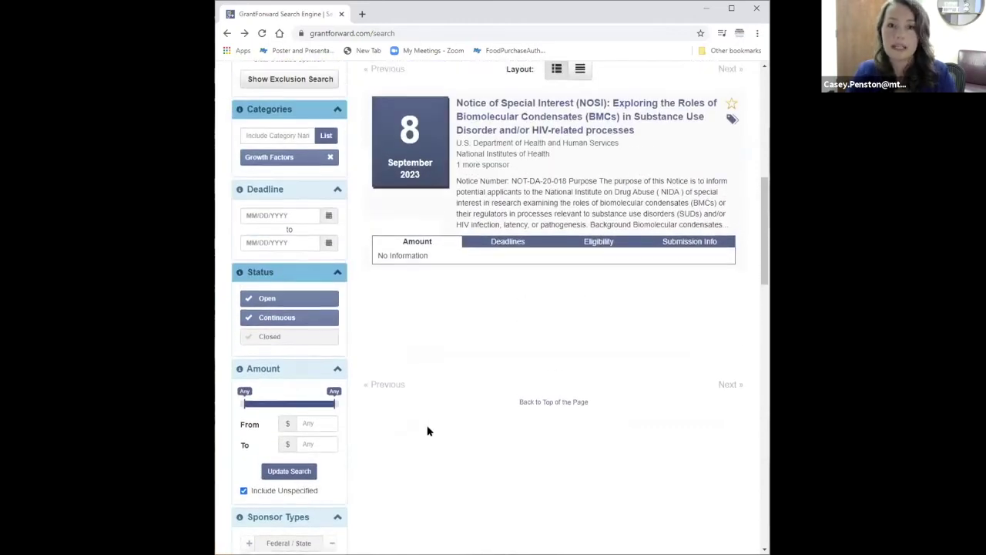
scroll(429, 431, up, 5)
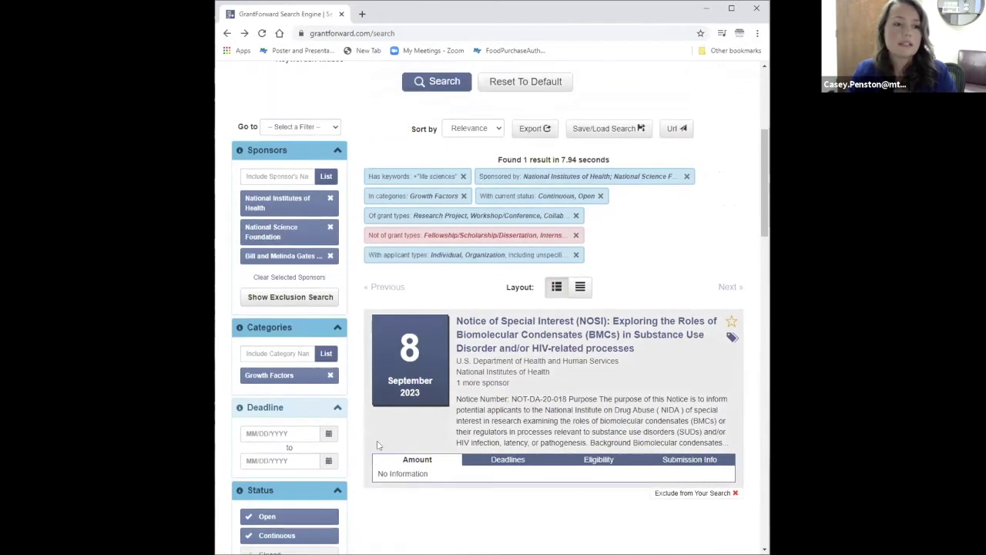
scroll(250, 438, down, 1)
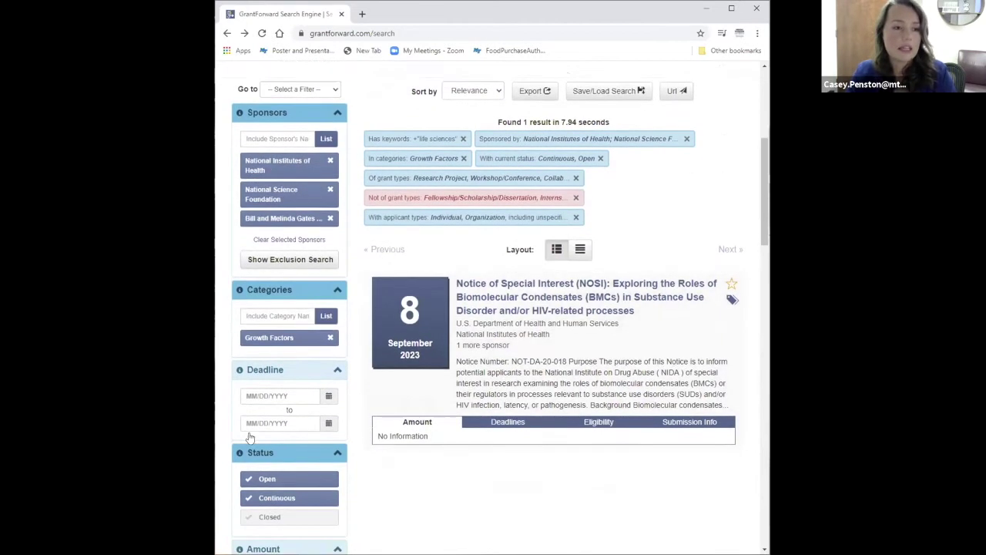
scroll(249, 438, up, 5)
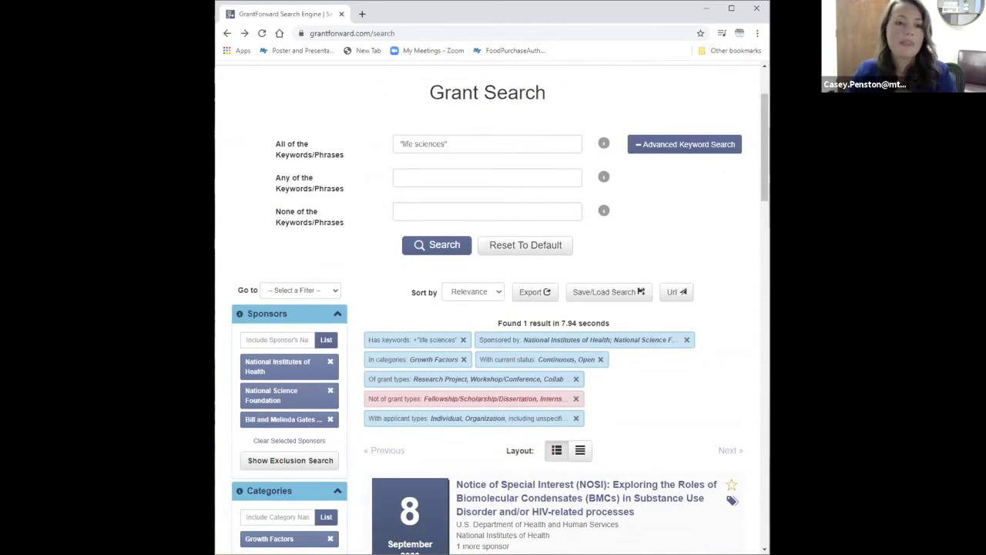
click(615, 293)
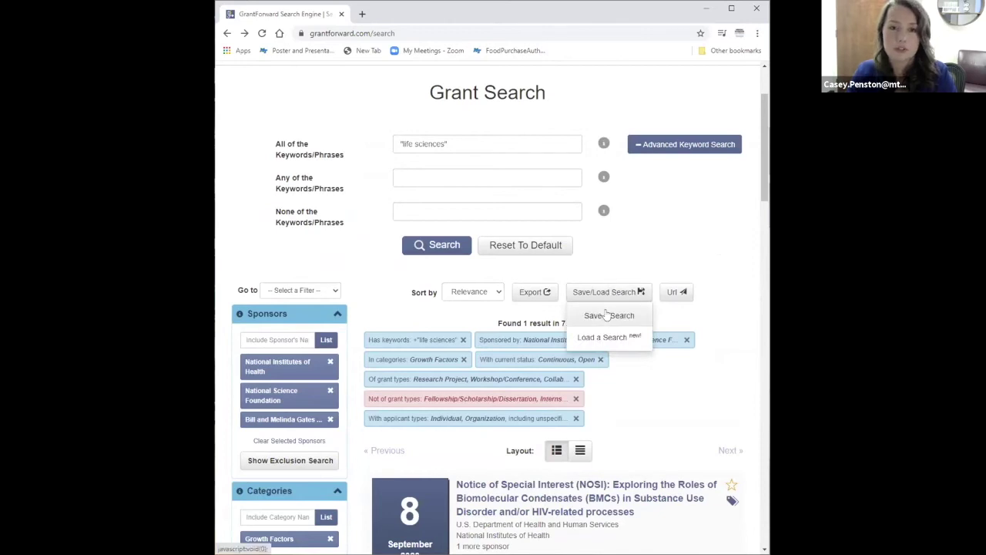
click(607, 314)
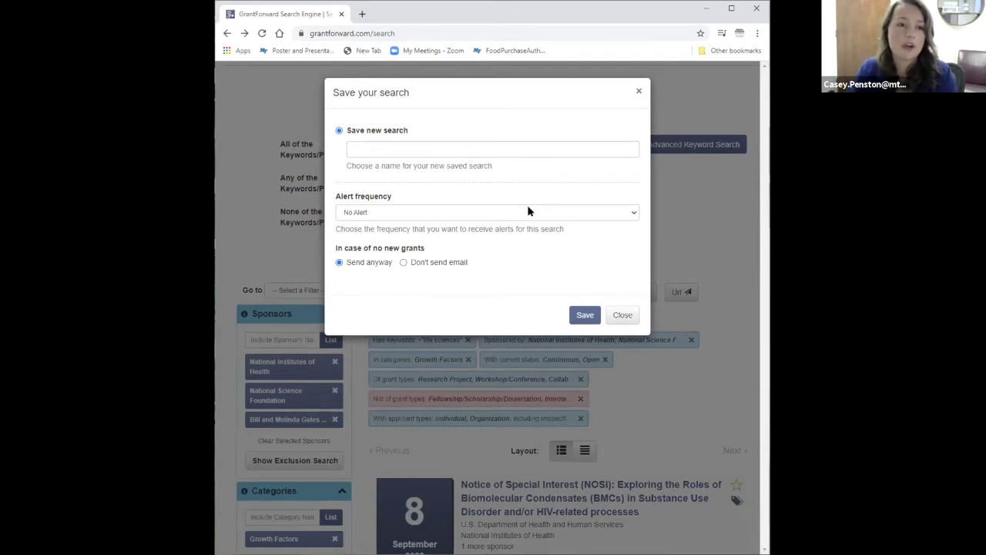
click(555, 217)
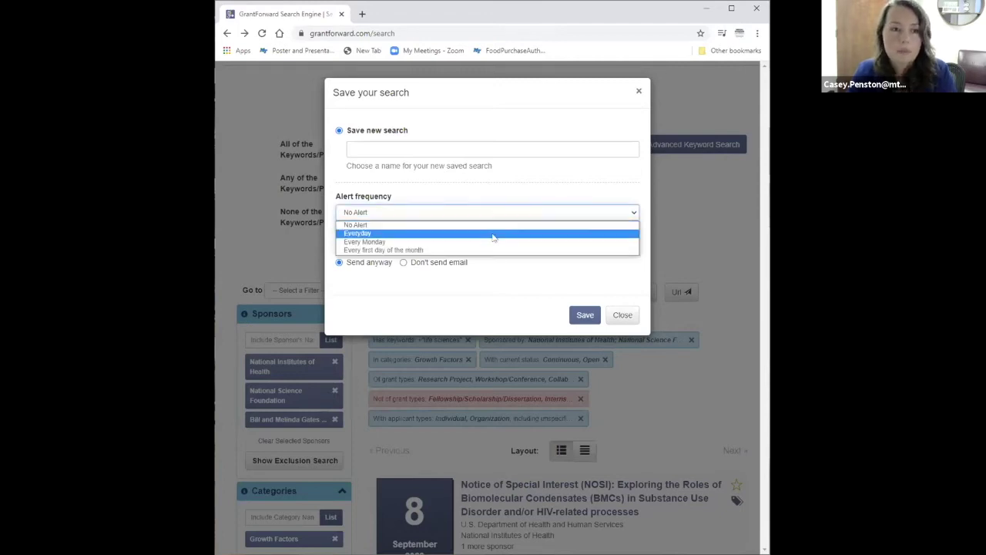
click(462, 205)
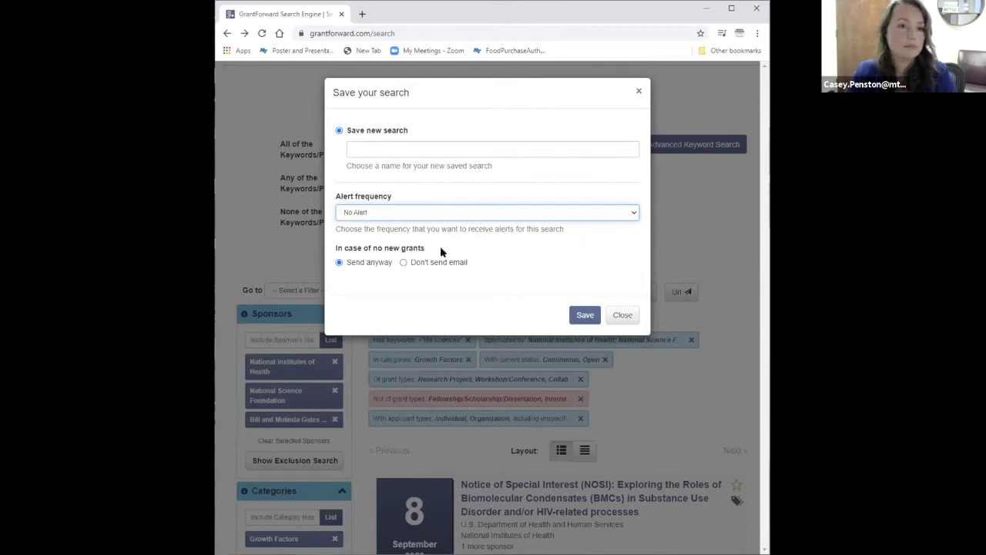
click(507, 215)
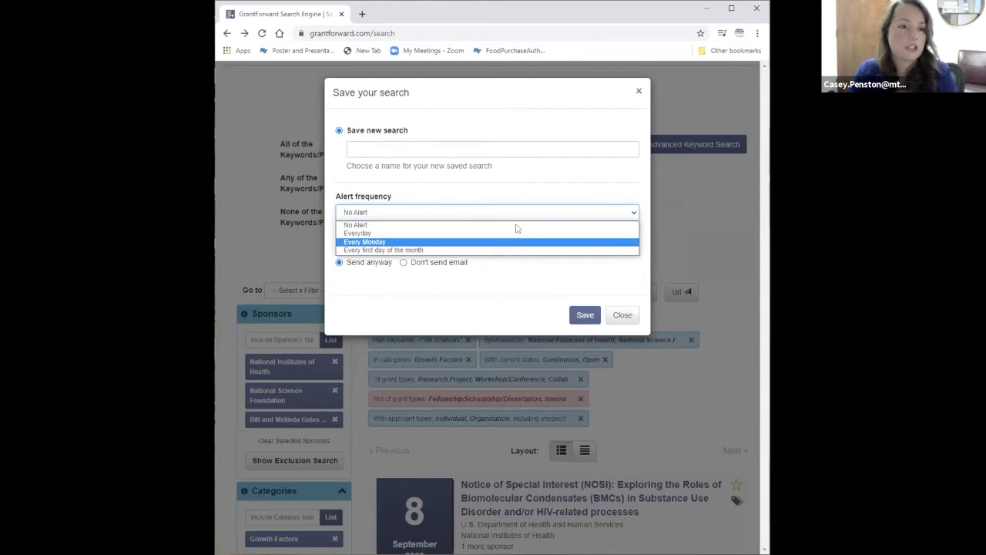
click(524, 308)
click(622, 316)
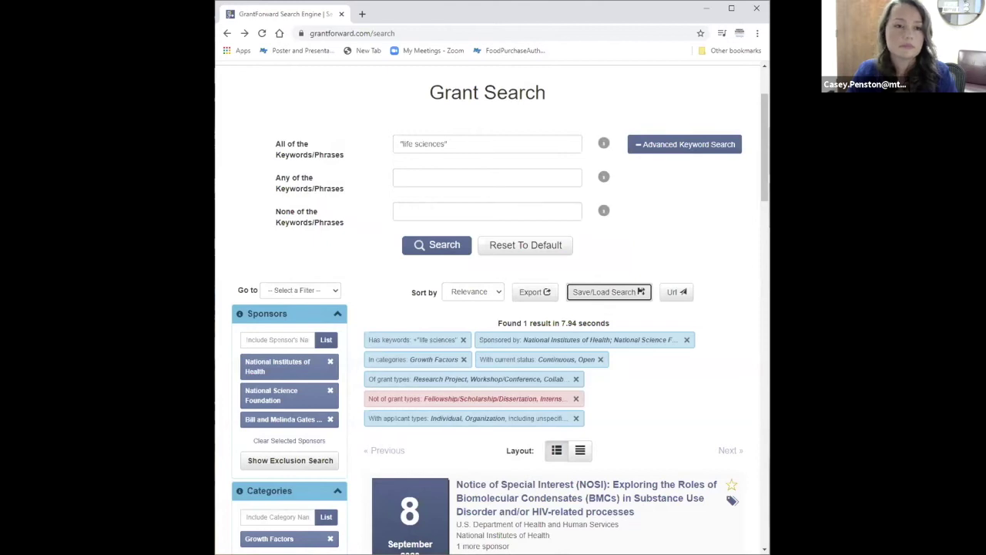
Open the preset list for the Applicant Locations filter, look over the US states and territories offered, and close it
scroll(661, 348, down, 1)
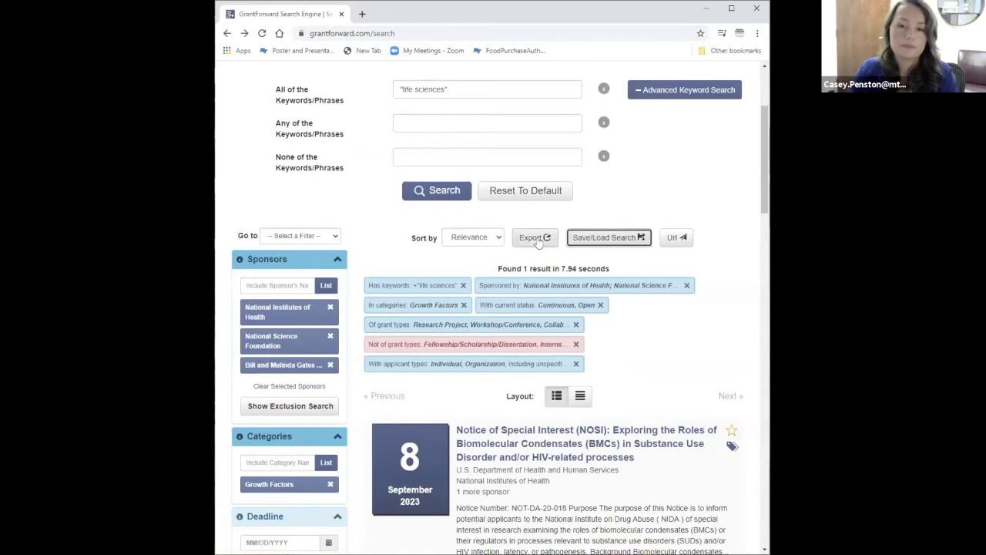
scroll(691, 171, down, 3)
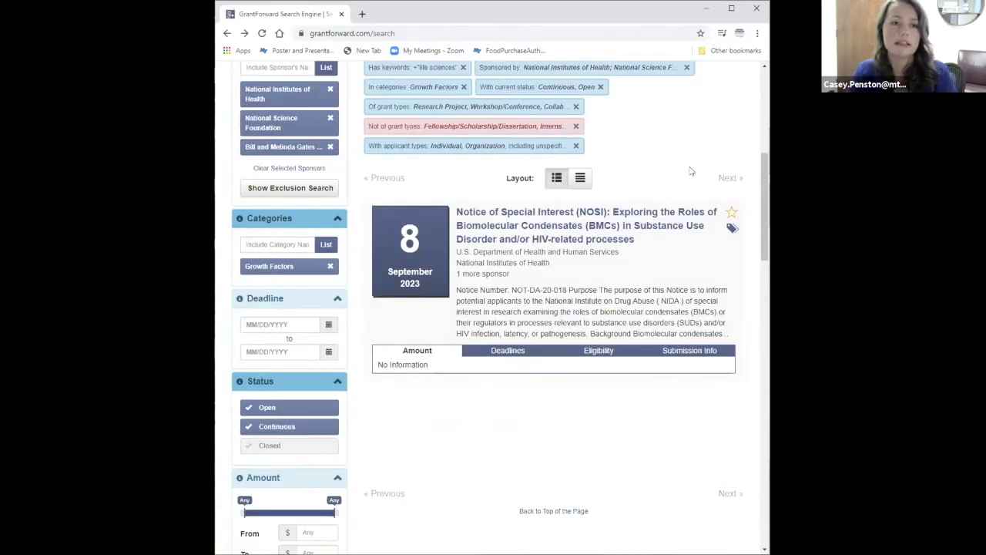
scroll(690, 171, up, 5)
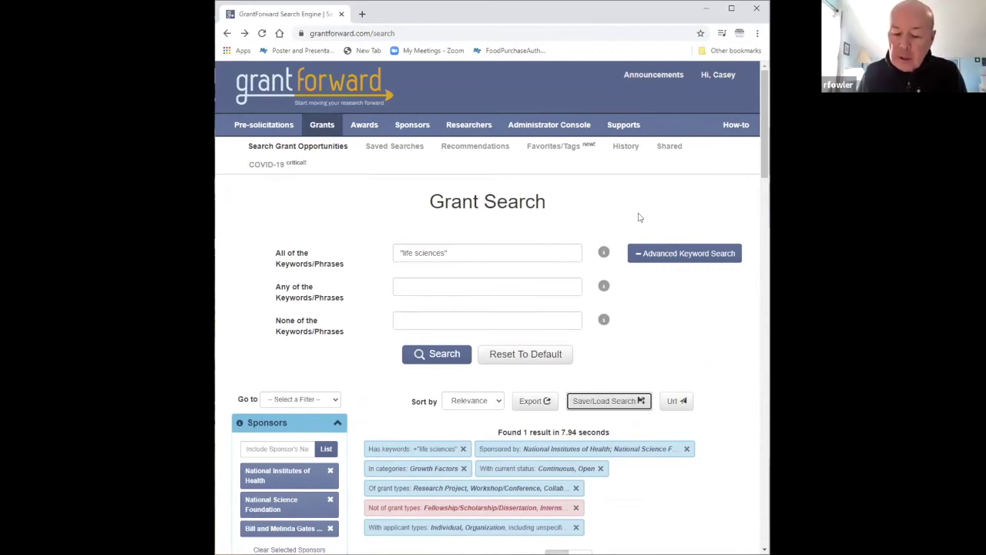
scroll(638, 217, down, 12)
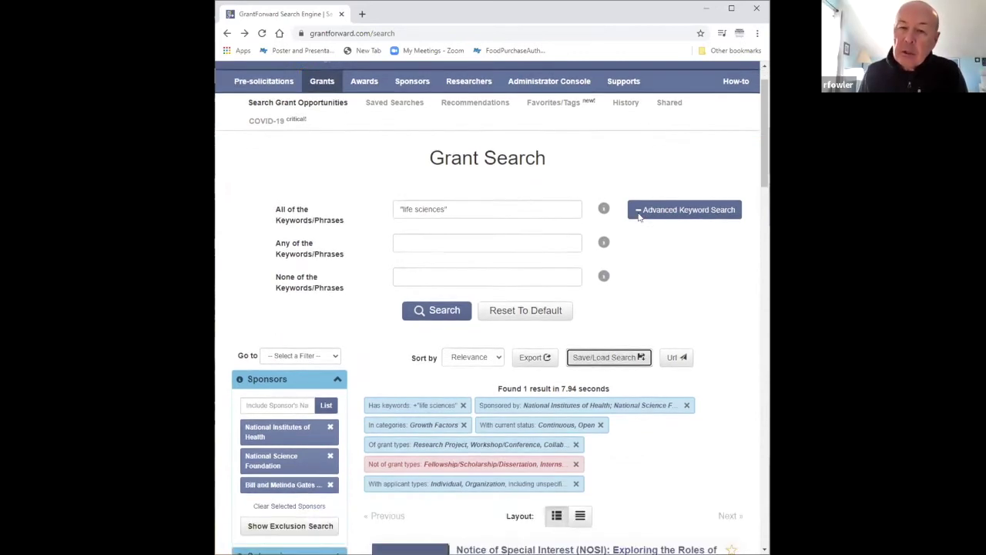
scroll(638, 217, down, 5)
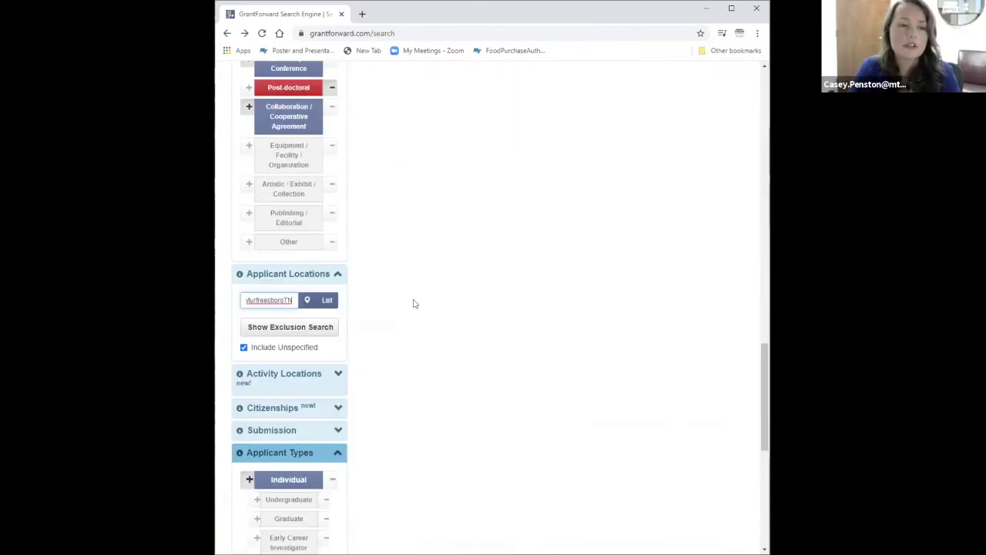
click(326, 300)
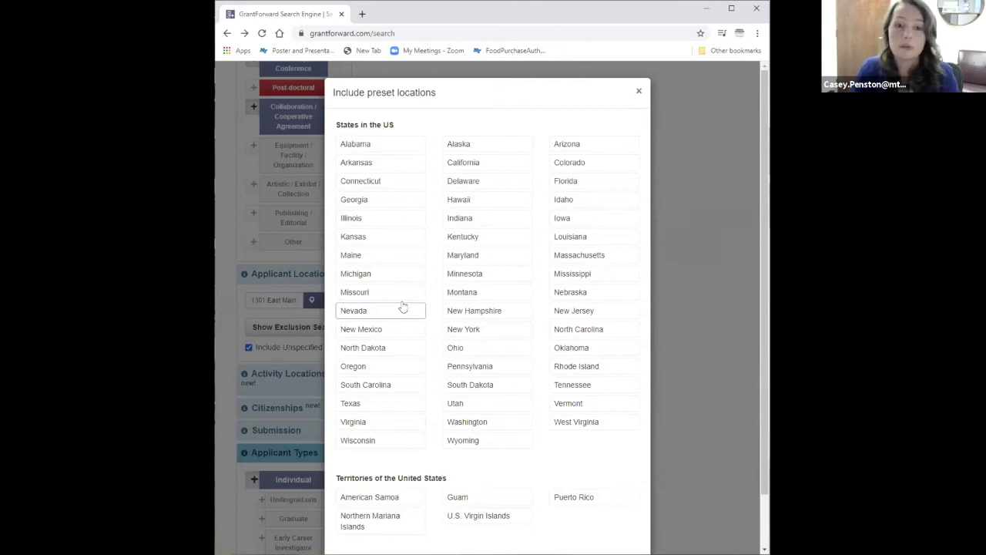
click(639, 93)
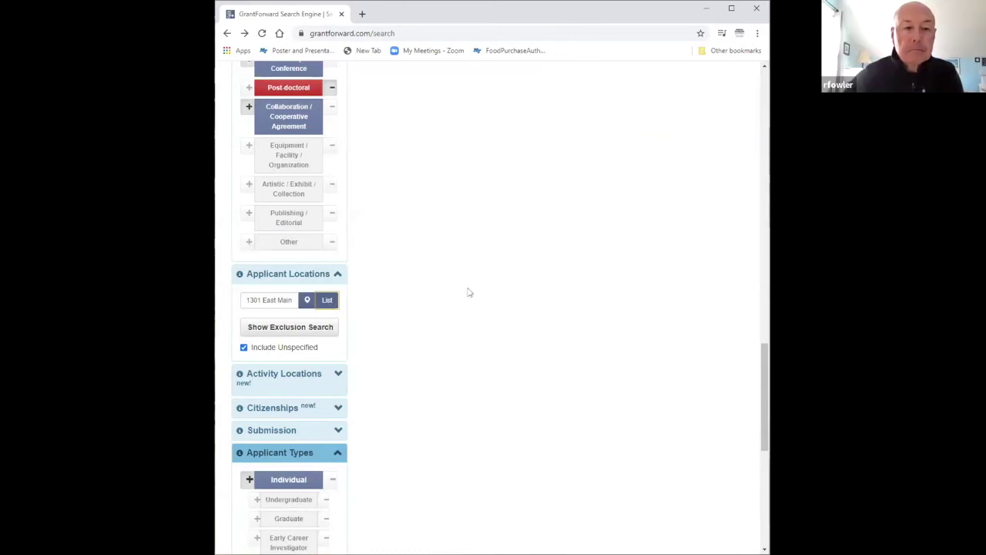
Show the Save a Search dialog twice more, viewing its name, alert frequency and no-new-grants settings, and close it without saving
scroll(490, 283, up, 3)
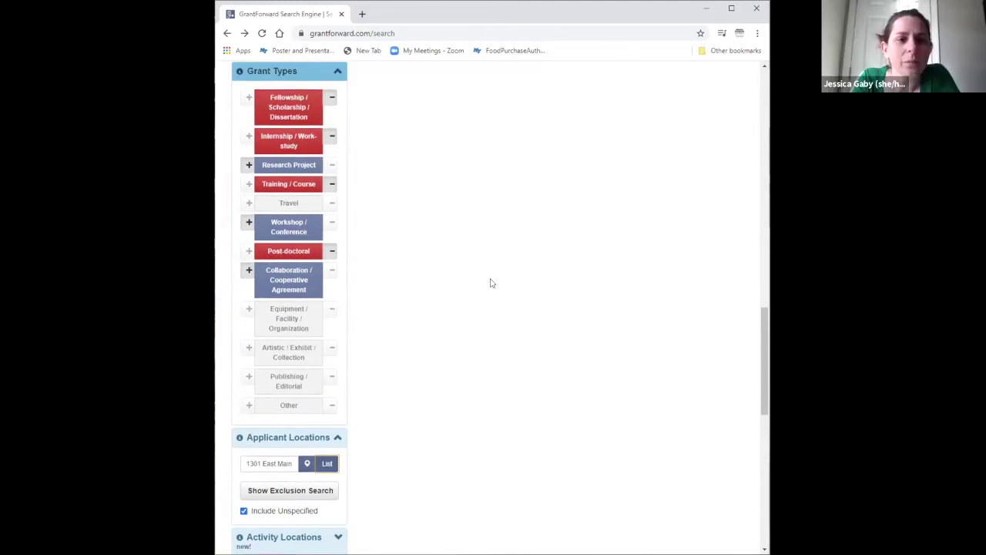
scroll(491, 283, up, 10)
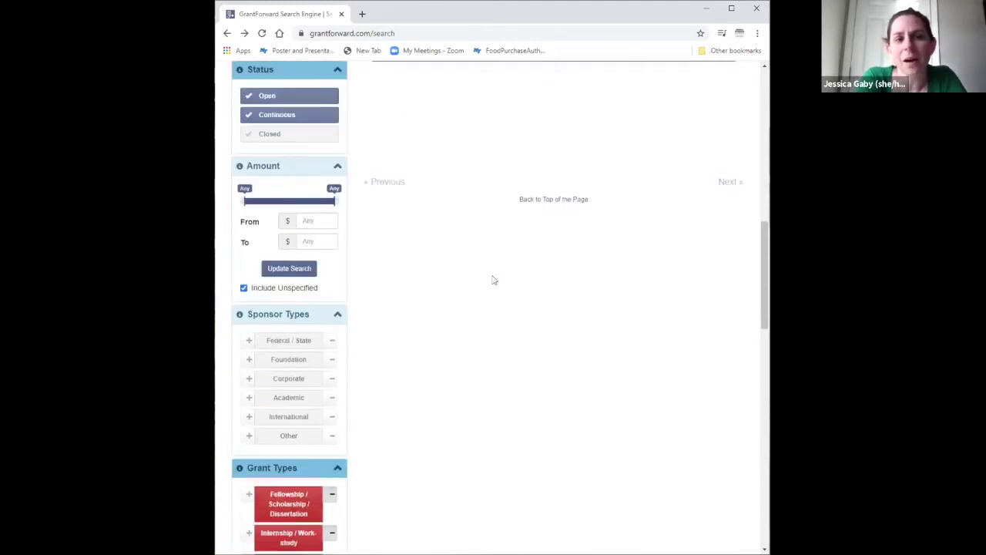
scroll(494, 279, up, 6)
click(601, 237)
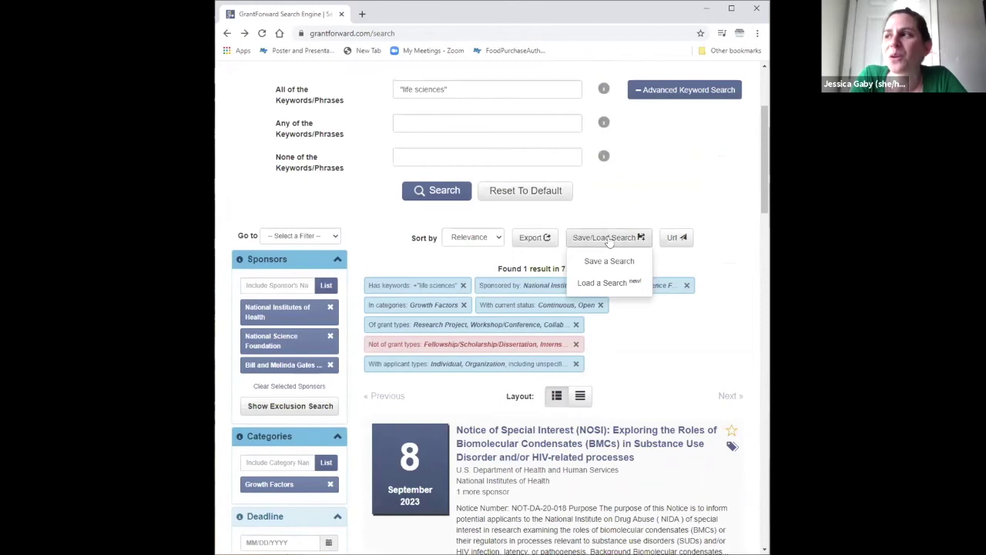
click(605, 262)
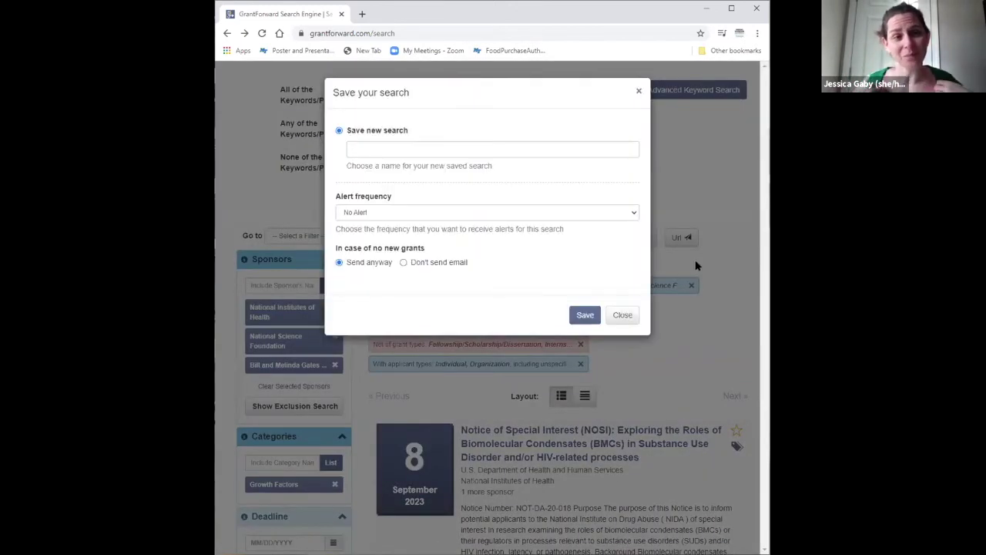
click(639, 94)
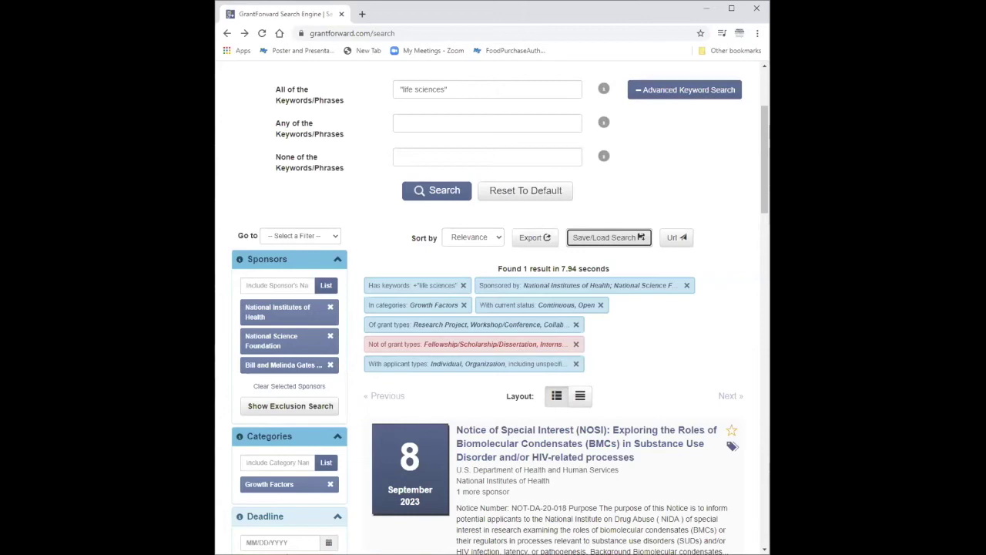
click(609, 238)
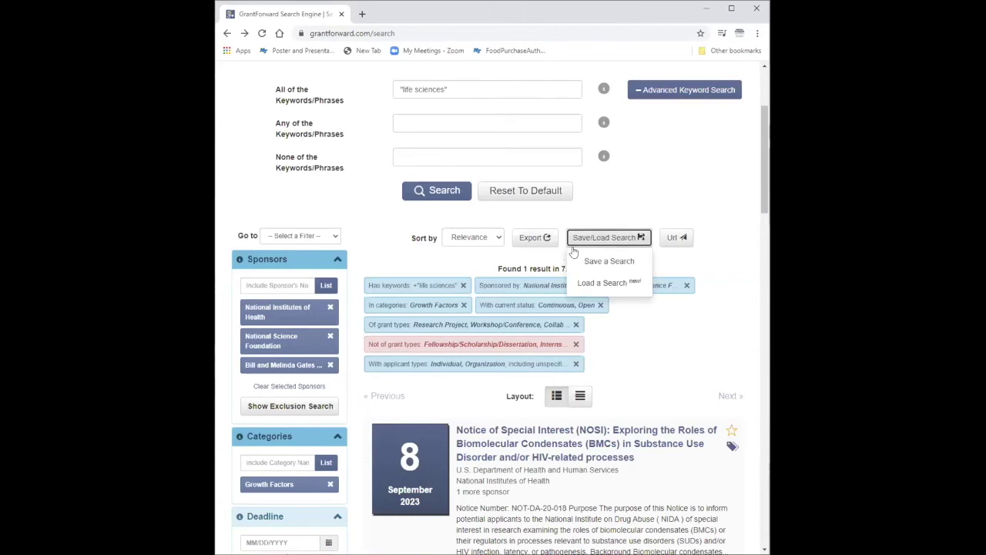
click(608, 261)
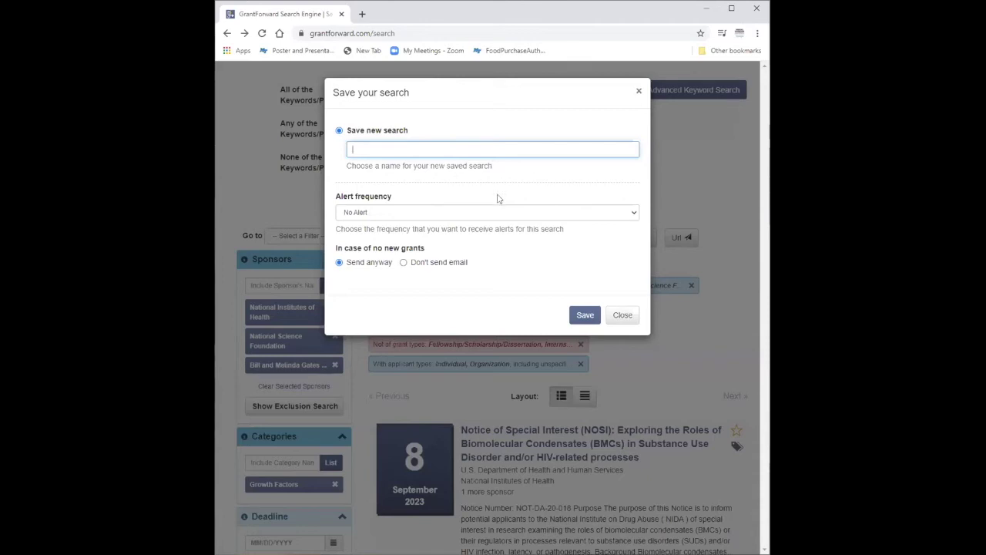
click(621, 315)
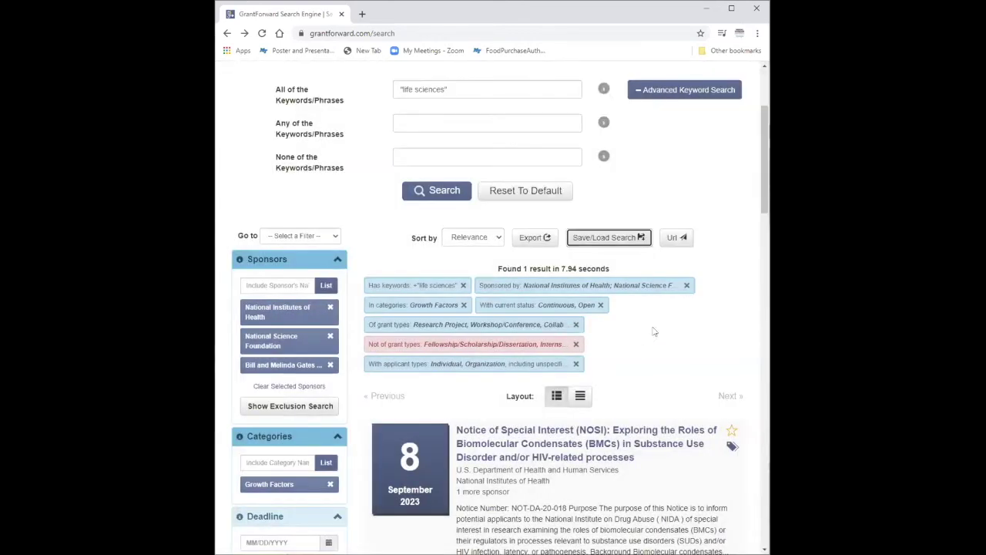
Open the Saved Searches page and read its illustrated instructions for naming a saved search and setting its alert frequency
scroll(657, 325, up, 3)
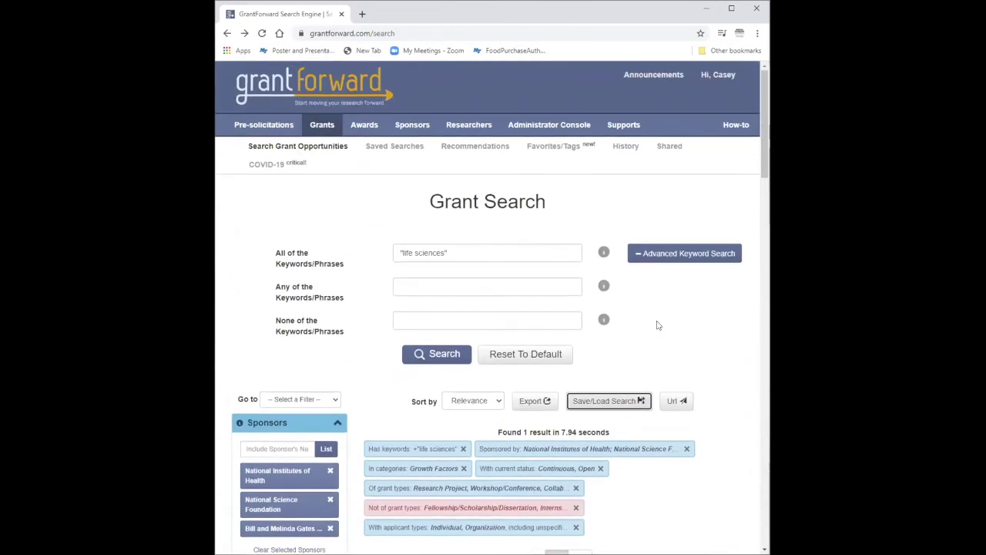
click(418, 148)
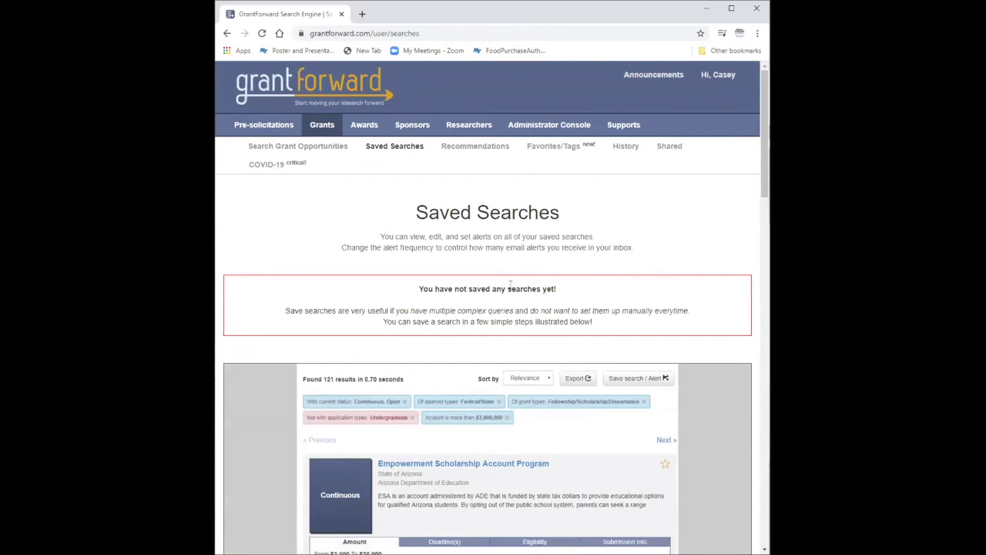
scroll(583, 282, down, 3)
scroll(584, 281, down, 2)
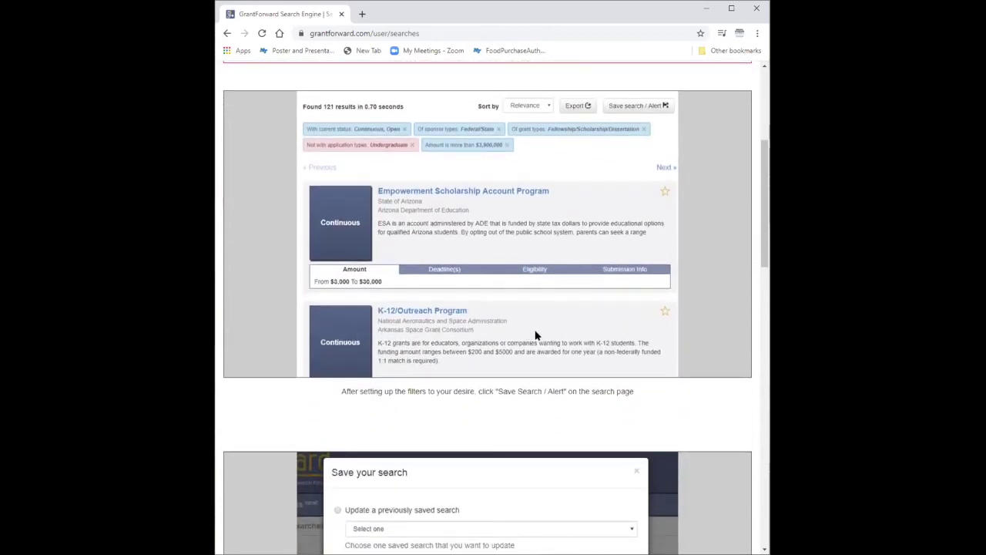
scroll(543, 337, up, 1)
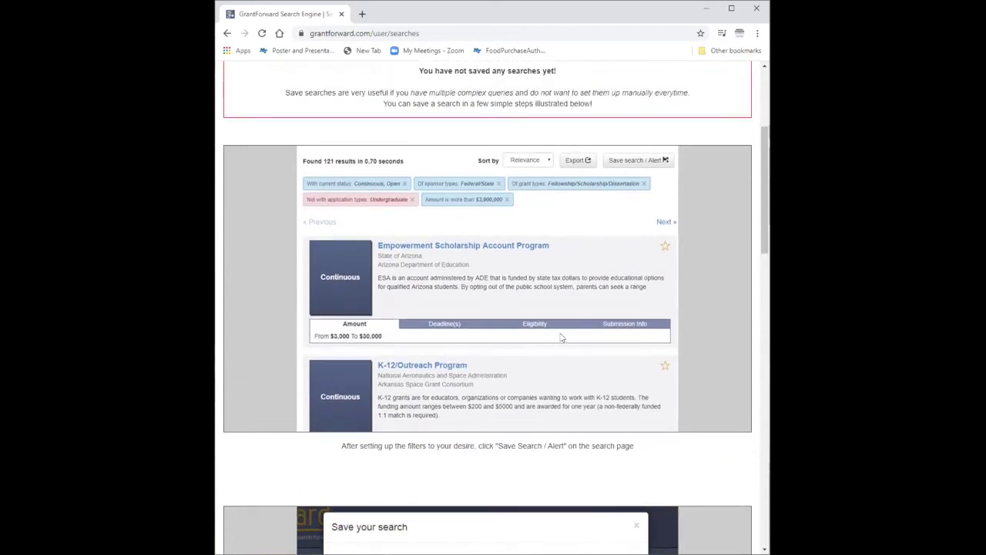
scroll(562, 337, down, 5)
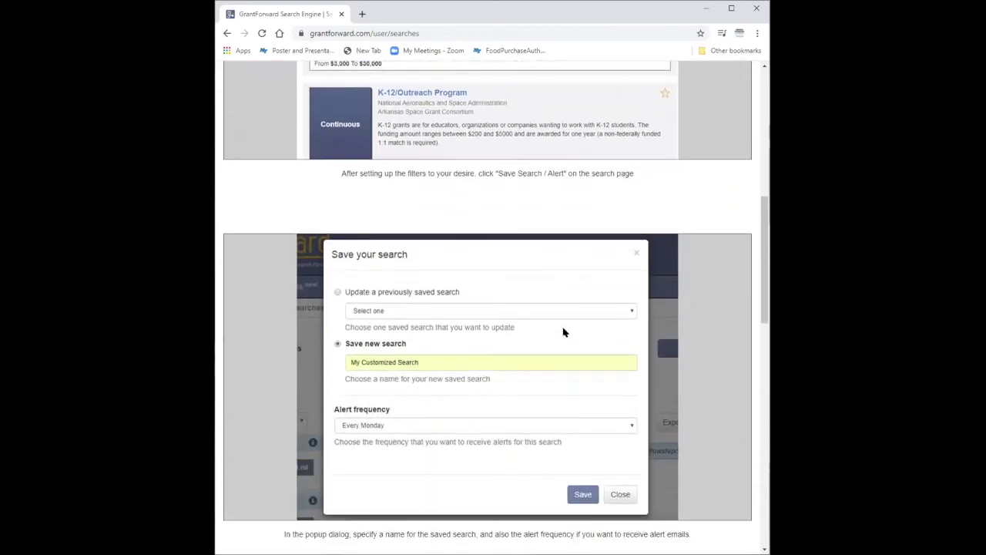
scroll(563, 333, down, 2)
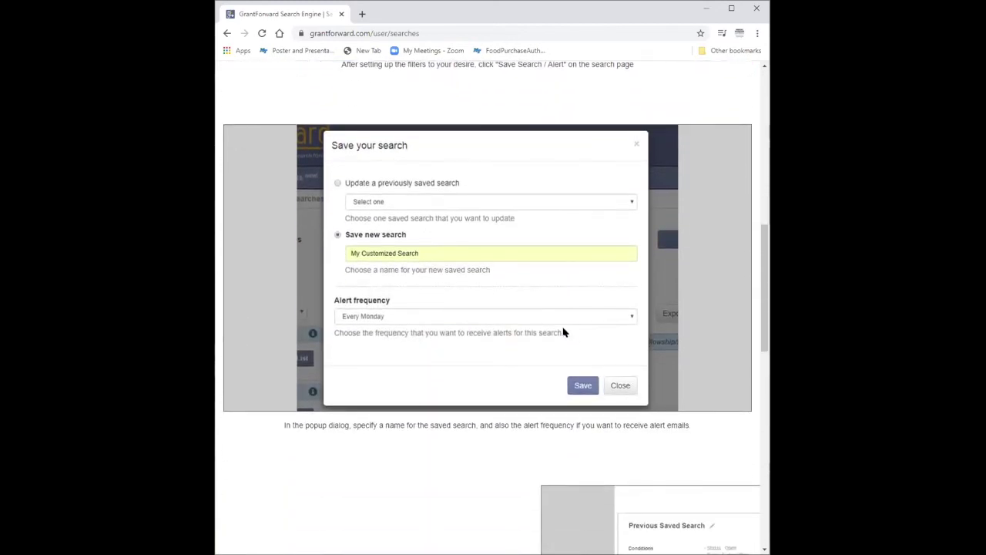
scroll(564, 332, up, 8)
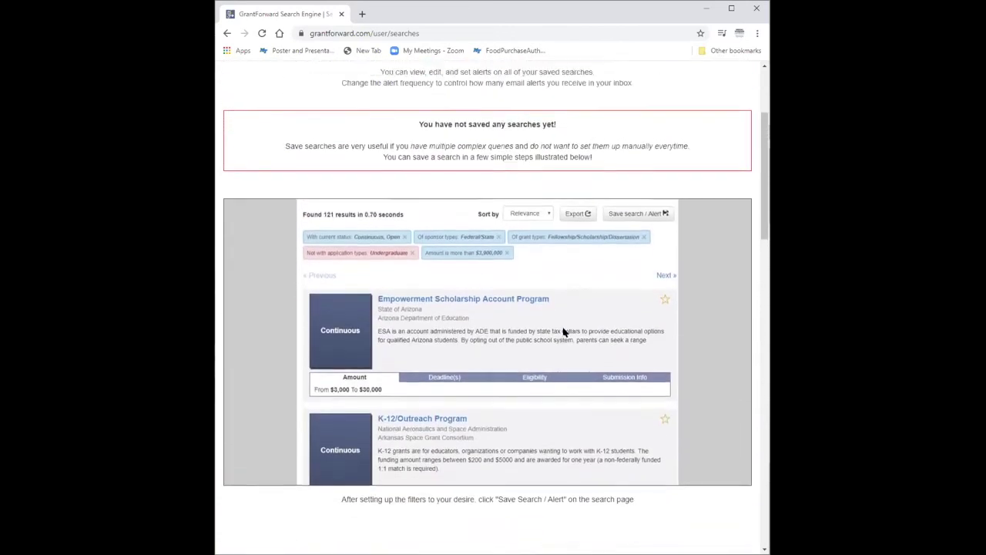
scroll(564, 332, up, 3)
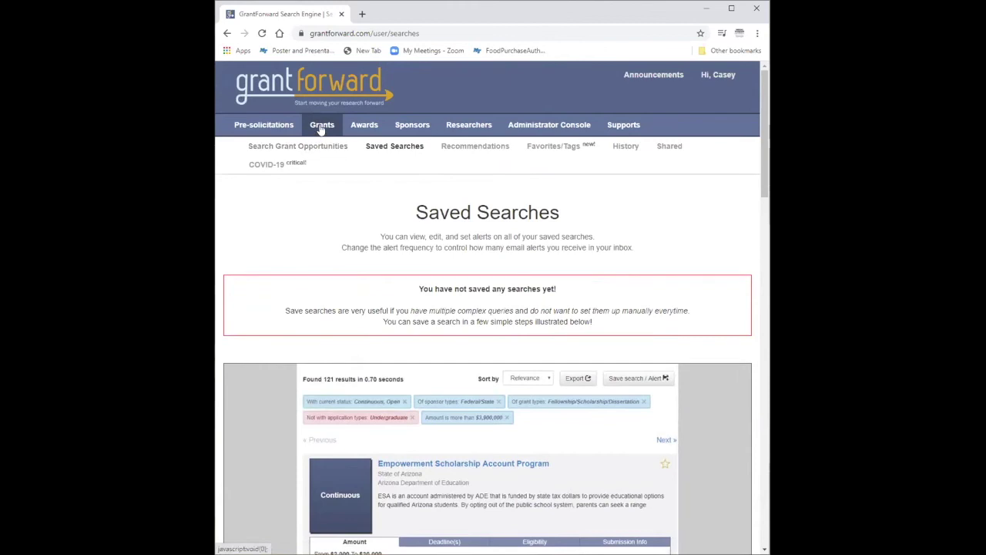
Return to the Search Grant Opportunities page and view the applied filters and matching grant
click(322, 146)
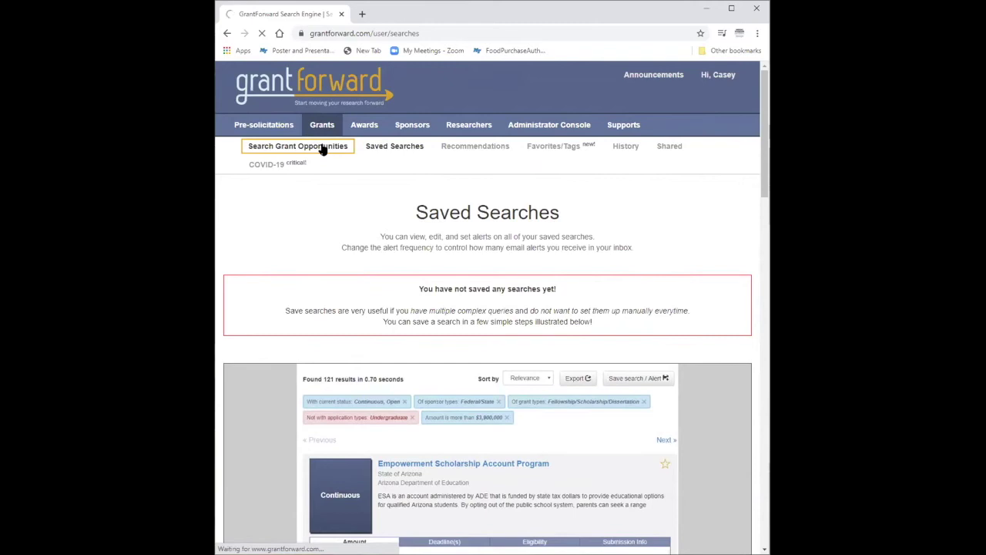
scroll(357, 210, down, 2)
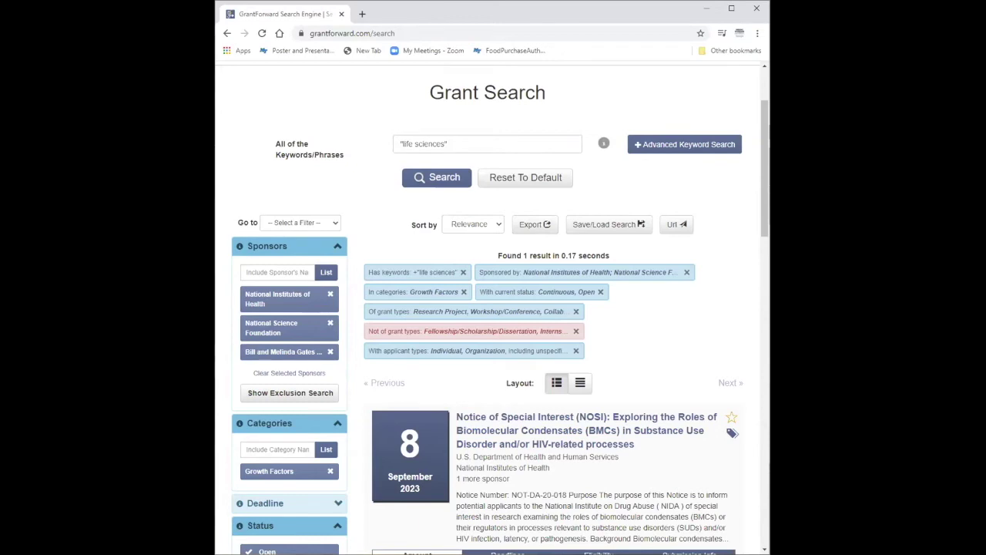
Expand the Applicant Locations filter, look over its preset list of US states and territories, and close the list
scroll(370, 401, up, 2)
scroll(386, 380, down, 3)
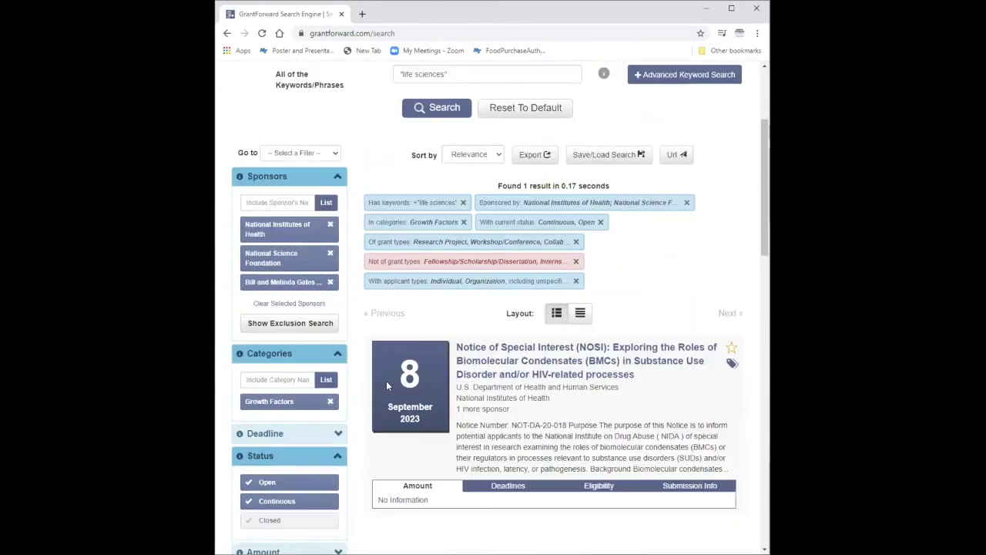
scroll(386, 381, down, 9)
scroll(391, 379, down, 5)
scroll(392, 366, up, 5)
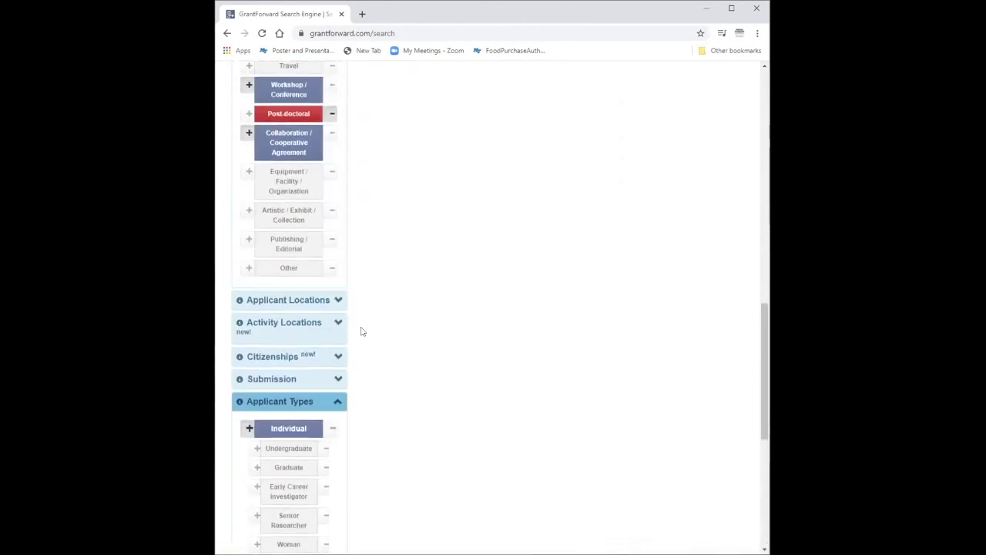
click(338, 300)
click(327, 327)
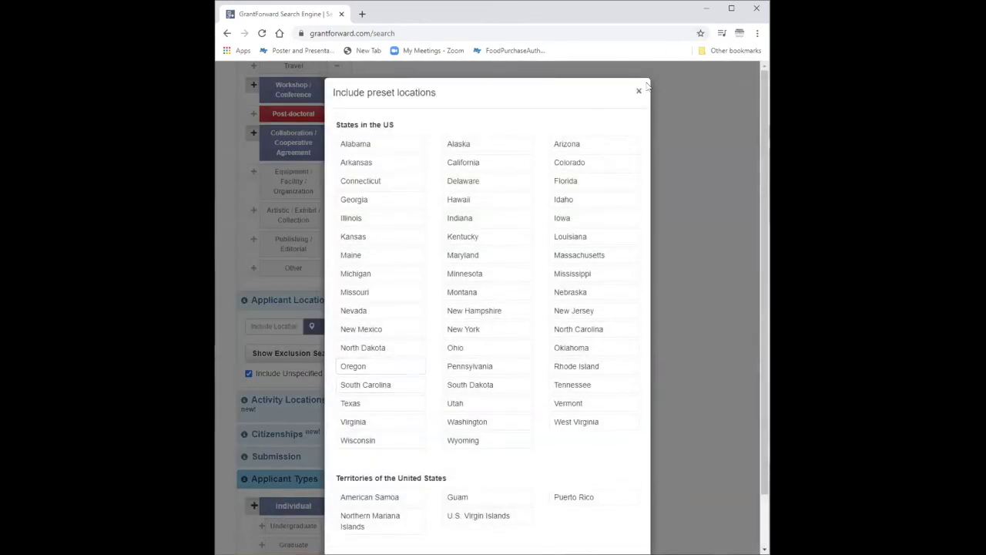
click(639, 91)
Enter a street address as the included applicant location, then view the preset locations once more and close them
click(285, 326)
text(Murfreesboro TN)
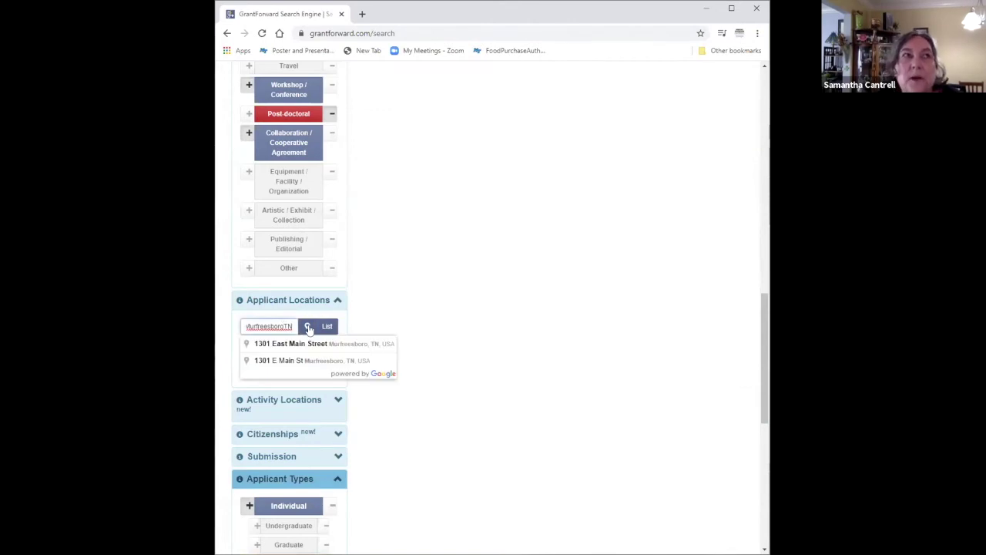
click(307, 327)
click(326, 328)
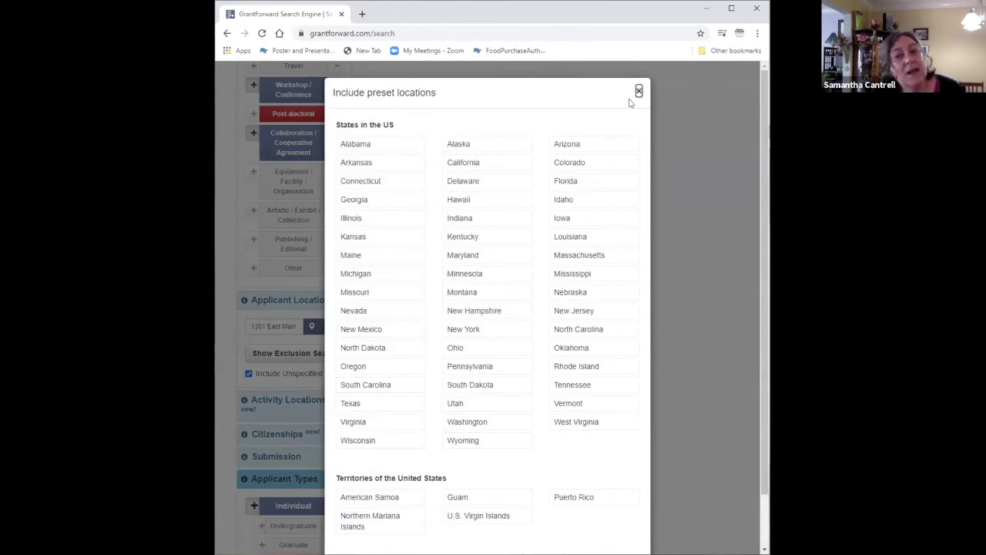
click(639, 92)
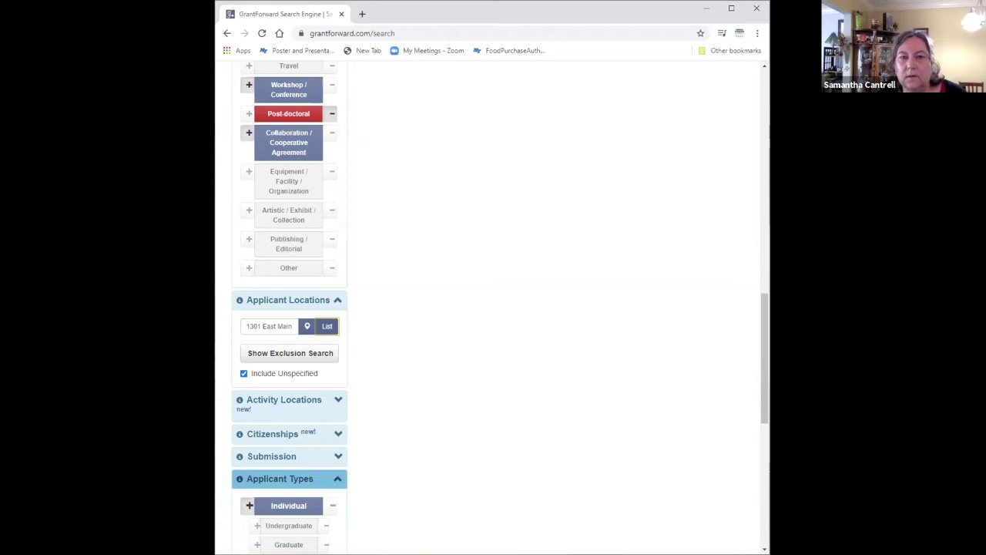
Return to the search results and review the applied filter tags and the matching grant's summary
scroll(308, 364, up, 2)
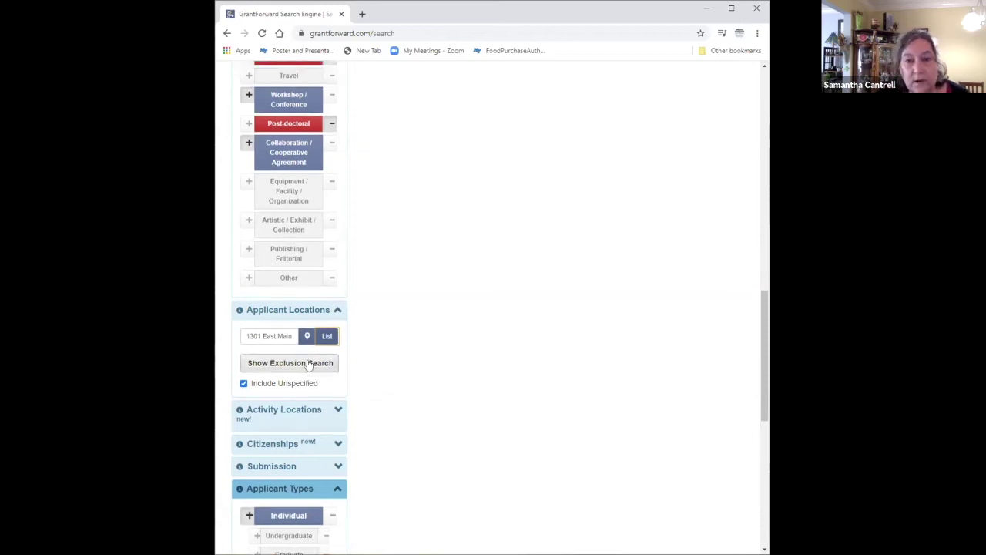
scroll(308, 365, up, 8)
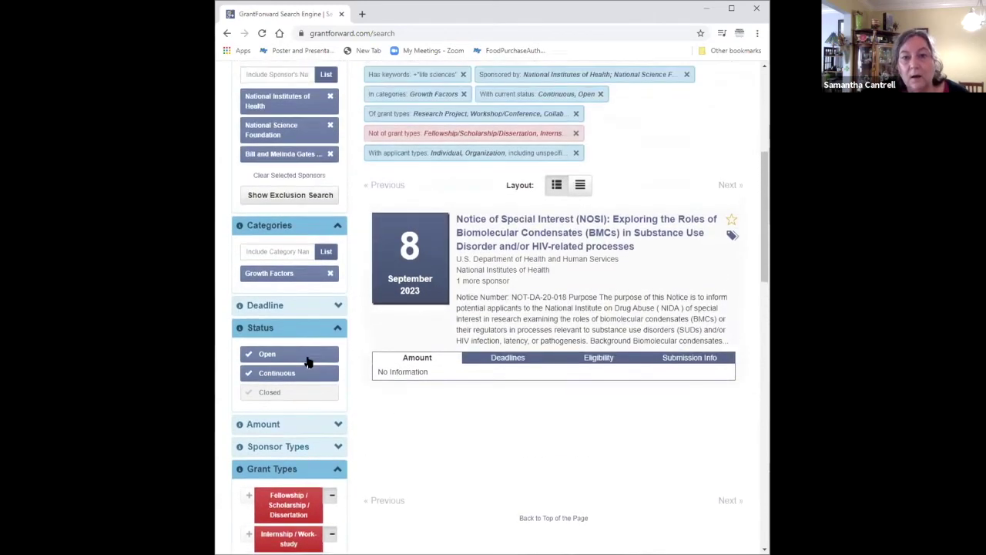
scroll(308, 362, up, 1)
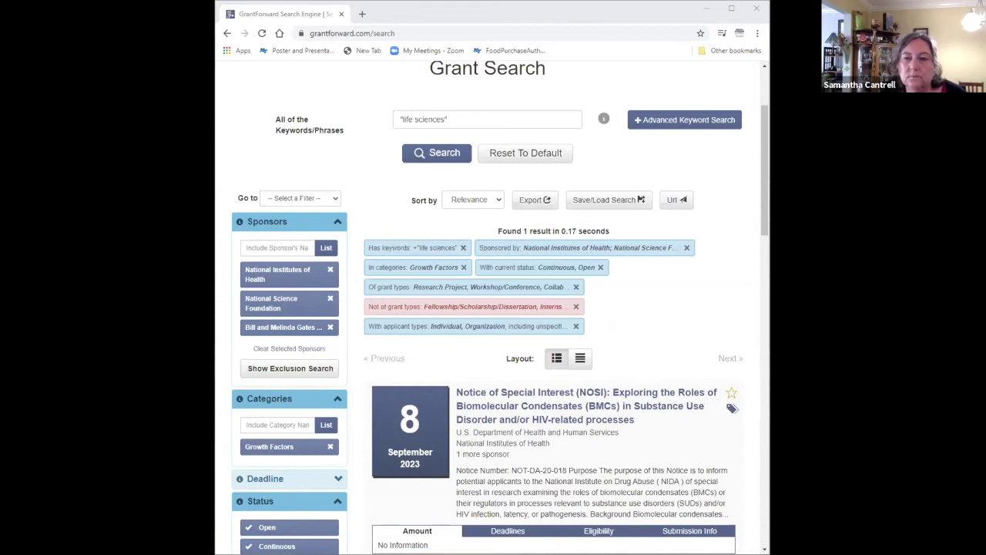
scroll(452, 478, down, 2)
scroll(451, 477, up, 4)
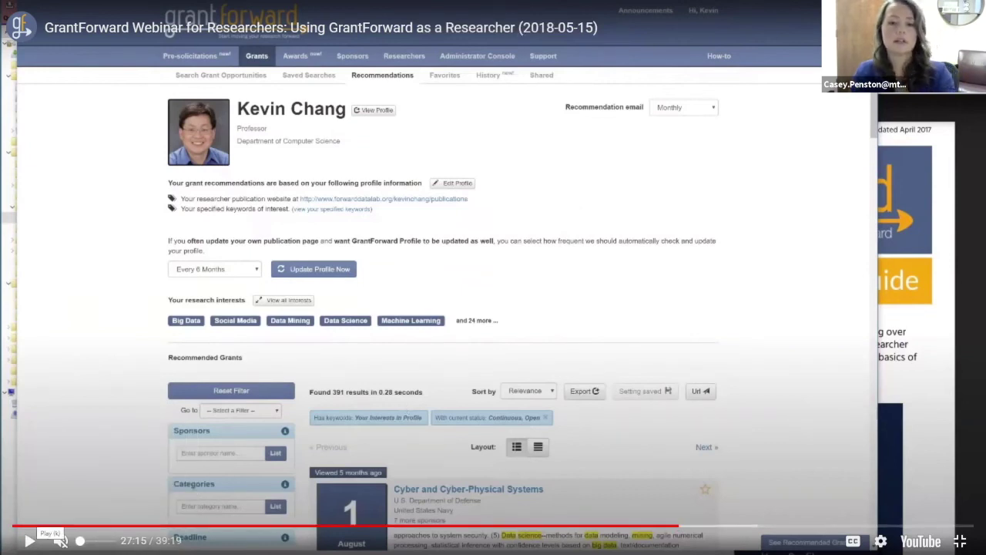
Play the paused YouTube webinar on using GrantForward as a researcher, at its Recommendations page section
click(29, 540)
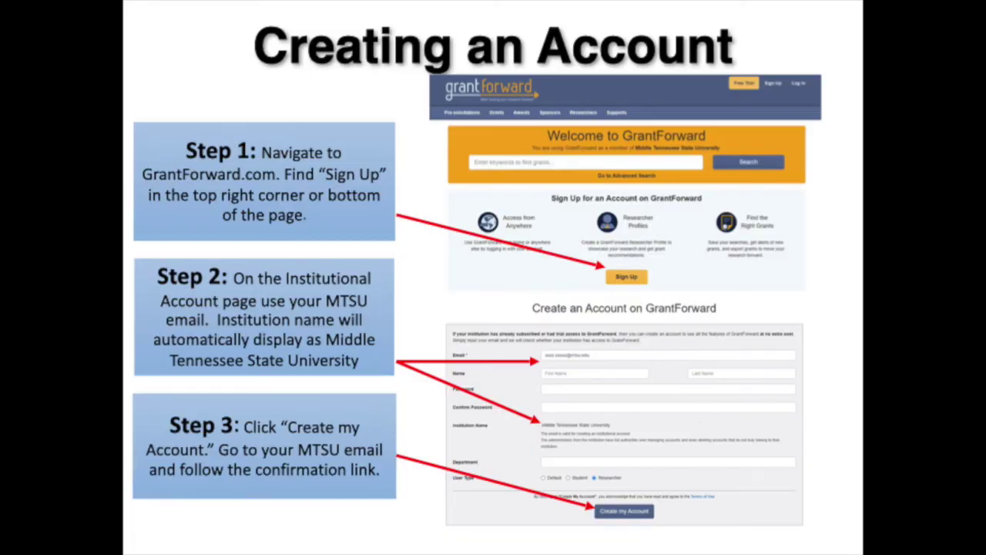
key(Right)
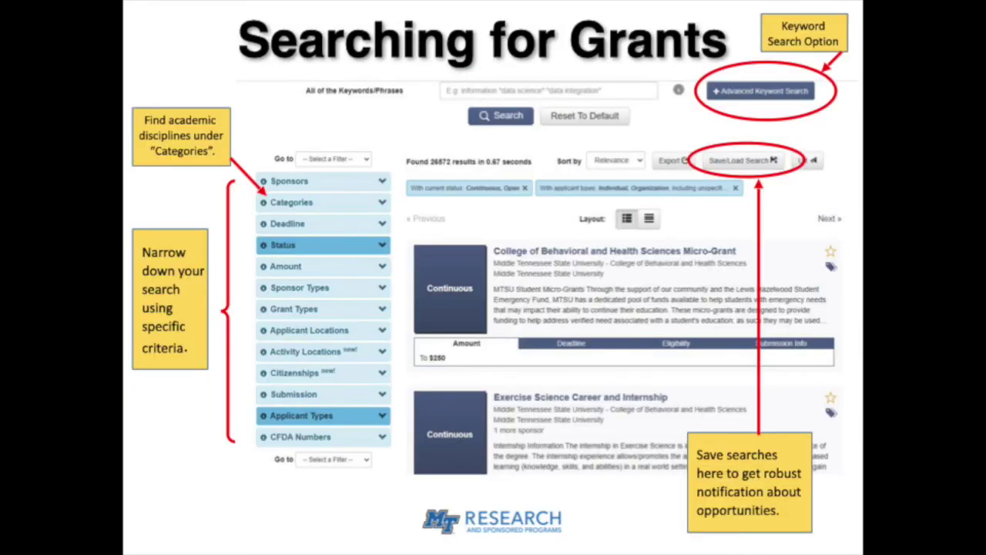
key(Right)
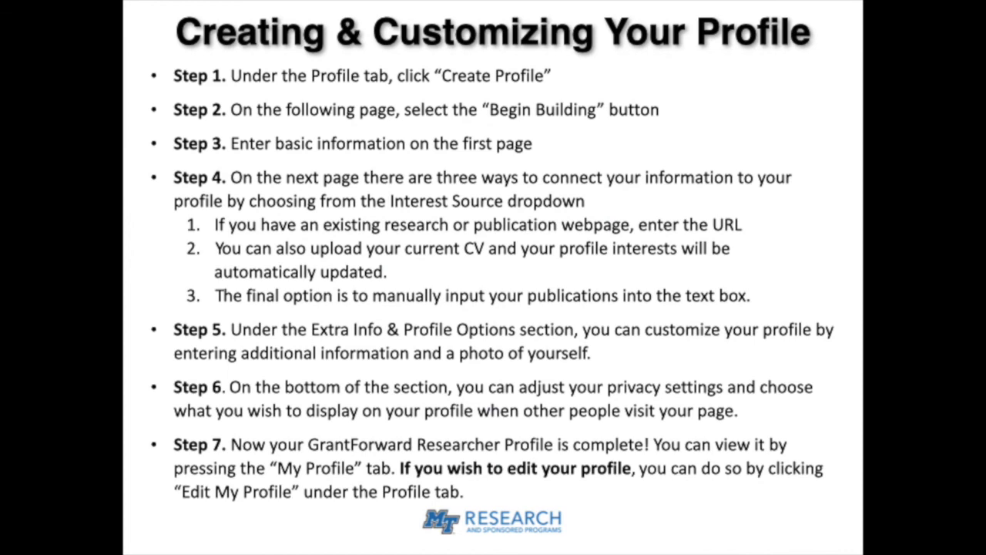
key(Right)
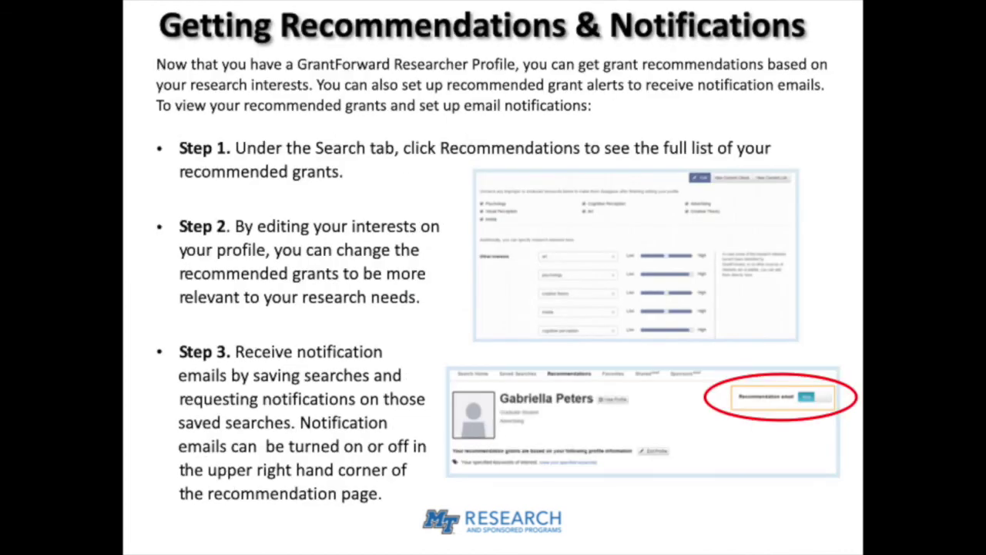